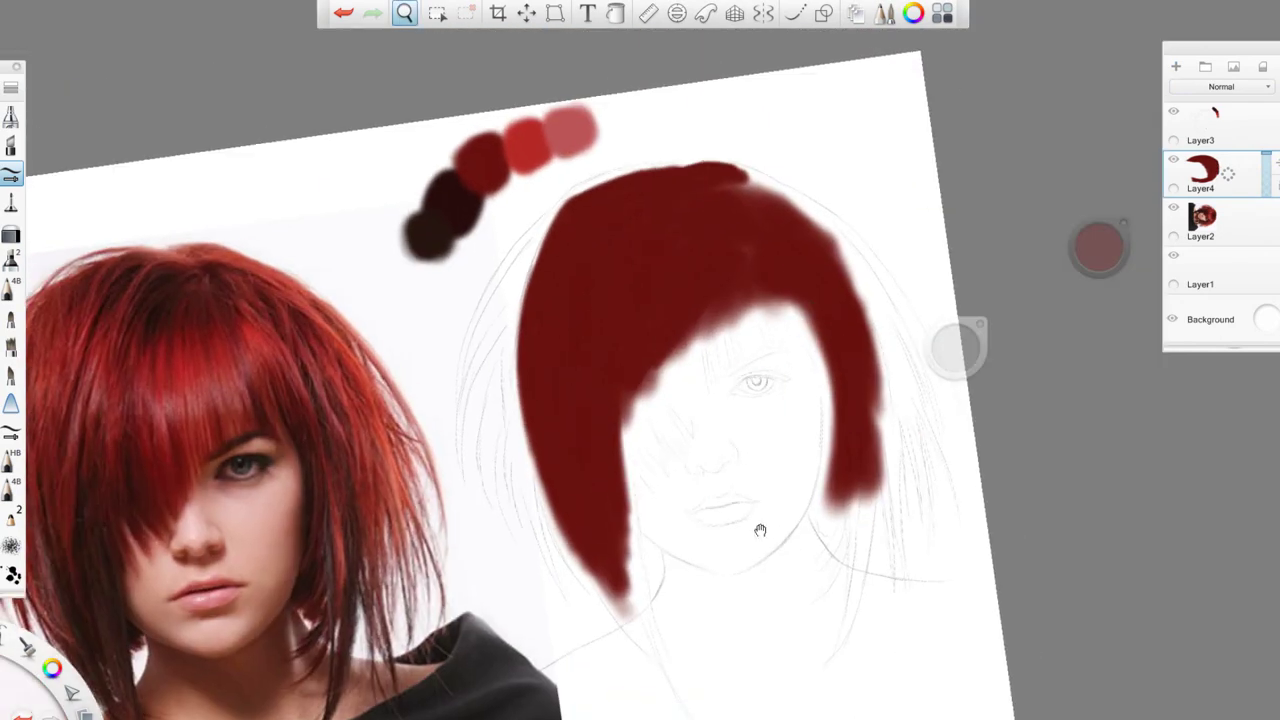
# Extend the dark red hair base down the right side of the sketched face and pull its lower ends into short tips
pyautogui.moveTo(620, 180)
pyautogui.mouseDown()
pyautogui.moveTo(700, 220)
pyautogui.moveTo(760, 310)
pyautogui.moveTo(765, 420)
pyautogui.moveTo(744, 575)
pyautogui.mouseUp()
pyautogui.moveTo(640, 480); pyautogui.dragTo(710, 262)
pyautogui.moveTo(782, 210); pyautogui.dragTo(782, 285)
pyautogui.moveTo(778, 135); pyautogui.dragTo(780, 300)
pyautogui.moveTo(760, 90)
pyautogui.mouseDown()
pyautogui.moveTo(770, 305)
pyautogui.moveTo(790, 318)
pyautogui.mouseUp()
pyautogui.moveTo(780, 275); pyautogui.dragTo(822, 310)
pyautogui.moveTo(826, 250); pyautogui.dragTo(830, 312)
pyautogui.moveTo(590, 322); pyautogui.dragTo(578, 380)
pyautogui.moveTo(595, 210); pyautogui.dragTo(578, 395)
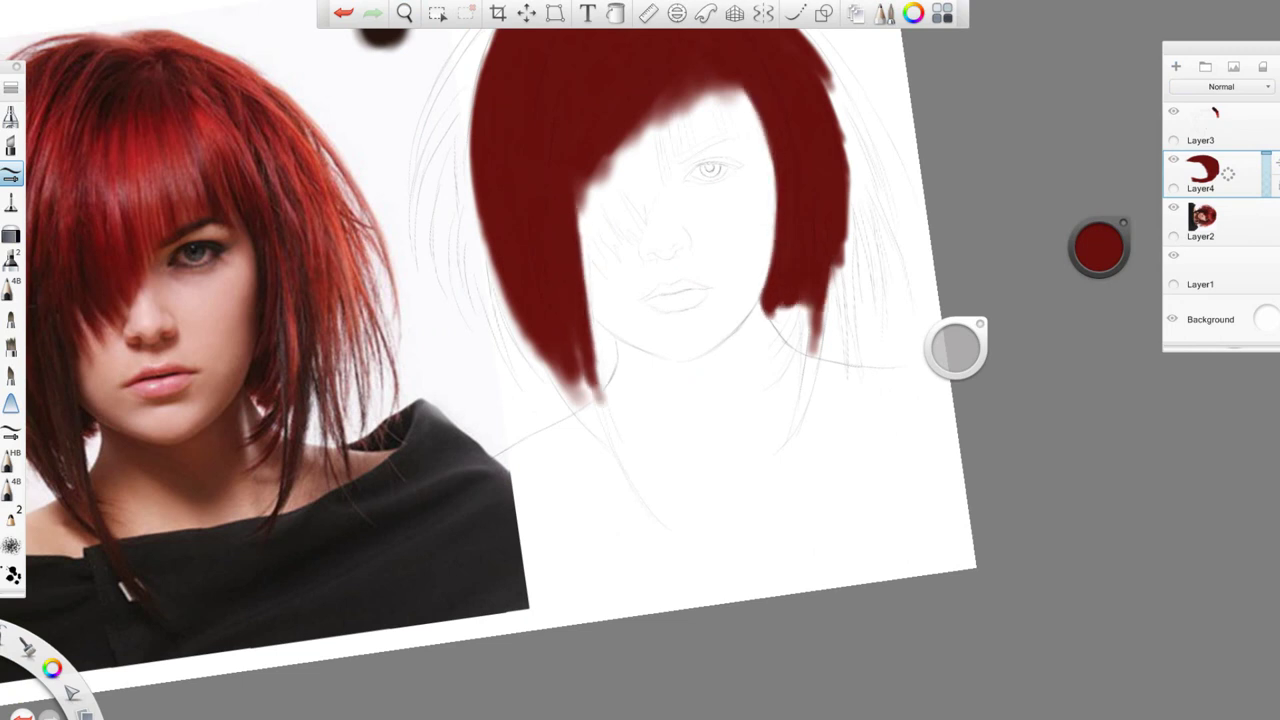
# Round out the dark red hair base over the crown and outer edges, and undo the last stray strand
pyautogui.moveTo(575, 335); pyautogui.dragTo(530, 402)
pyautogui.moveTo(640, 360); pyautogui.dragTo(800, 420)
pyautogui.moveTo(665, 205); pyautogui.dragTo(620, 380)
pyautogui.moveTo(640, 140); pyautogui.dragTo(615, 300)
pyautogui.moveTo(640, 86); pyautogui.dragTo(630, 172)
pyautogui.moveTo(700, 360); pyautogui.dragTo(667, 435)
pyautogui.moveTo(560, 300); pyautogui.dragTo(632, 302)
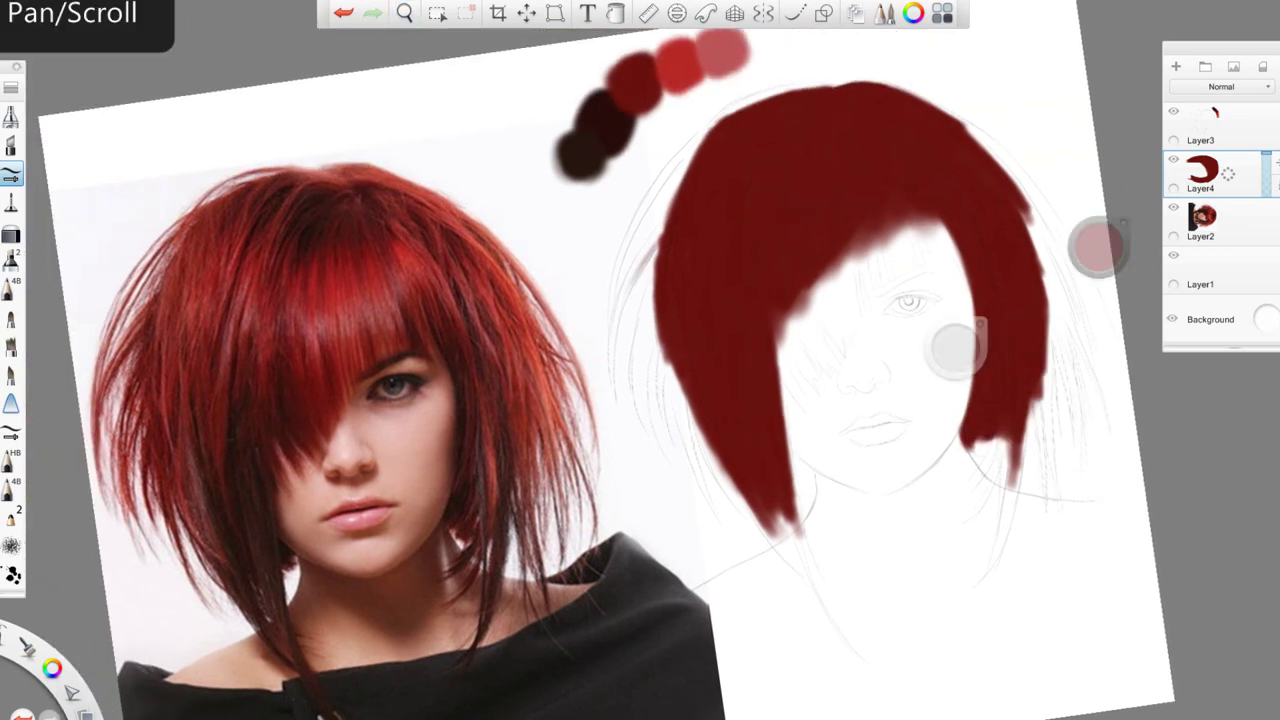
pyautogui.hotkey('ctrl', 'z')
# Paint thin curved dark red strands arching outward from the upper left edge of the hair, following the sketch lines
pyautogui.moveTo(658, 246); pyautogui.dragTo(612, 388)
pyautogui.moveTo(666, 222)
pyautogui.mouseDown()
pyautogui.moveTo(620, 302)
pyautogui.moveTo(610, 370)
pyautogui.mouseUp()
pyautogui.moveTo(664, 226); pyautogui.dragTo(628, 294)
pyautogui.moveTo(706, 130); pyautogui.dragTo(632, 244)
pyautogui.moveTo(666, 184); pyautogui.dragTo(612, 324)
pyautogui.moveTo(716, 118); pyautogui.dragTo(620, 254)
pyautogui.moveTo(654, 198); pyautogui.dragTo(608, 350)
pyautogui.moveTo(686, 170); pyautogui.dragTo(642, 242)
pyautogui.moveTo(652, 282); pyautogui.dragTo(636, 416)
# Sample the bright red palette swatch and paint lighter flyaway strands along the outer left side of the hair
pyautogui.keyDown('alt'); pyautogui.click(680, 62); pyautogui.keyUp('alt')
pyautogui.moveTo(654, 354); pyautogui.dragTo(640, 436)
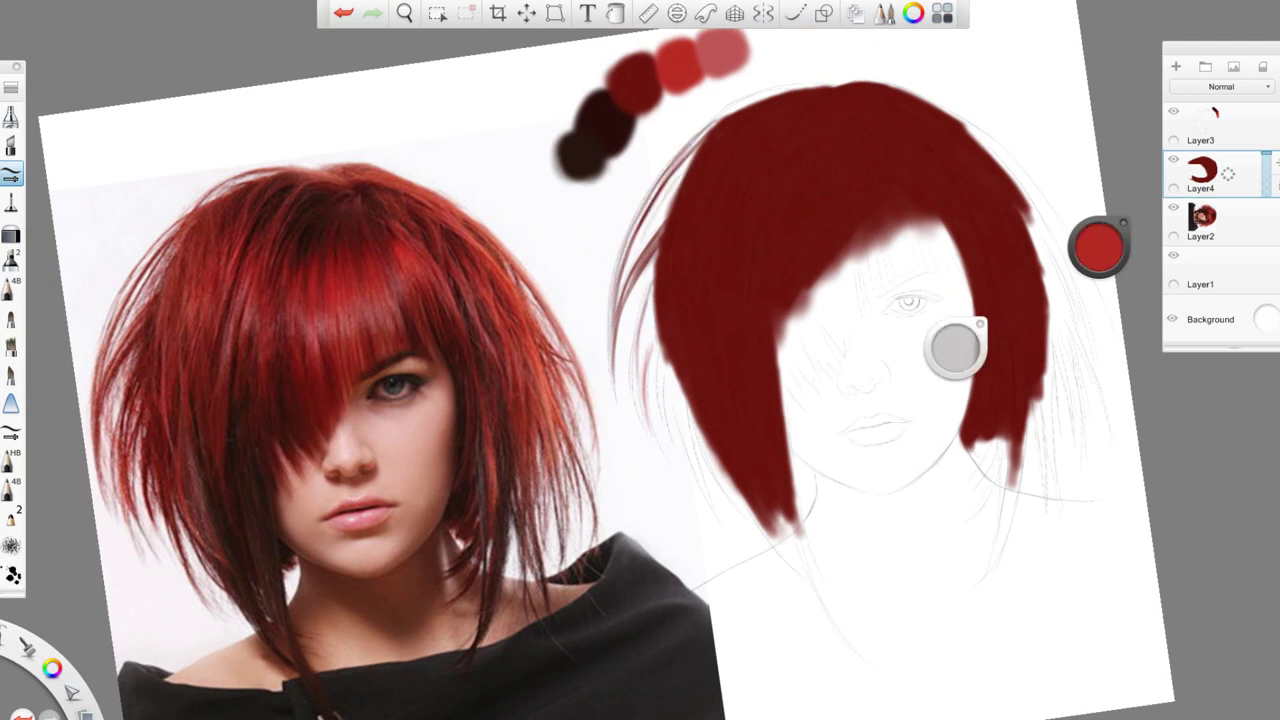
pyautogui.moveTo(648, 300); pyautogui.dragTo(632, 362)
pyautogui.moveTo(648, 342); pyautogui.dragTo(632, 426)
pyautogui.moveTo(646, 304); pyautogui.dragTo(632, 400)
pyautogui.moveTo(642, 352); pyautogui.dragTo(632, 416)
pyautogui.moveTo(652, 298); pyautogui.dragTo(638, 404)
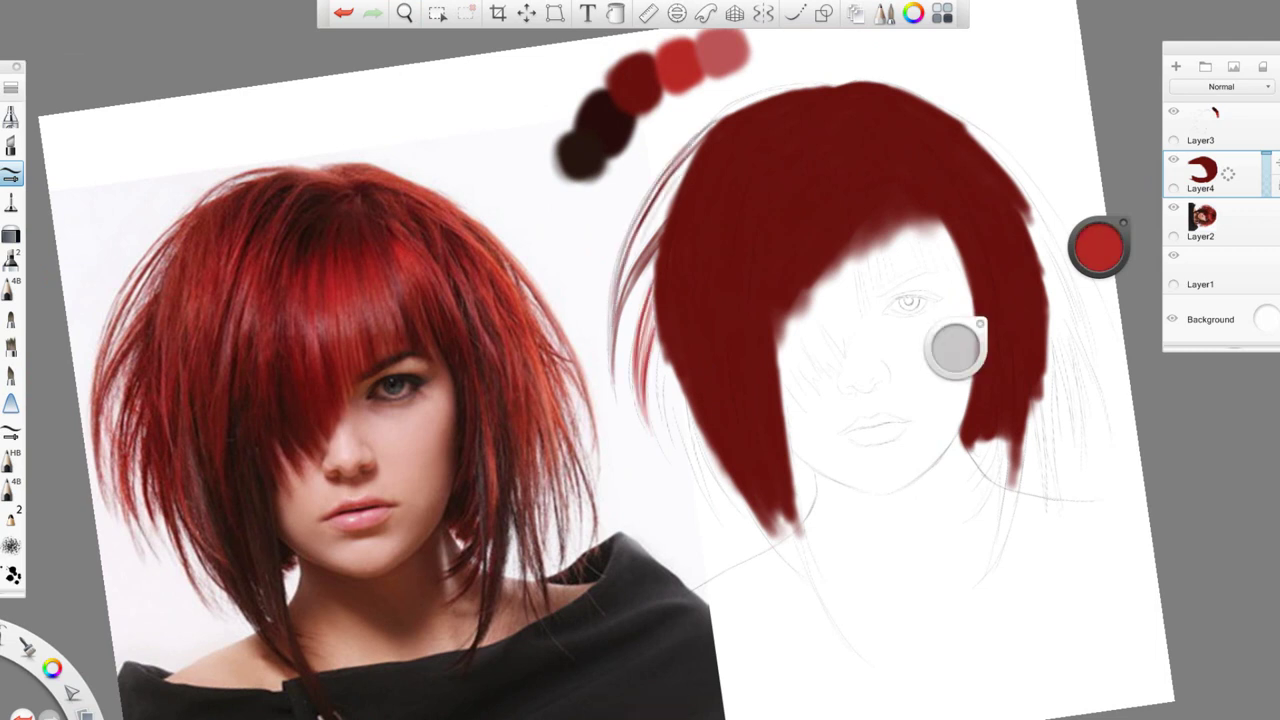
pyautogui.moveTo(622, 256); pyautogui.dragTo(610, 388)
pyautogui.moveTo(640, 232); pyautogui.dragTo(612, 330)
pyautogui.moveTo(622, 272)
pyautogui.mouseDown()
pyautogui.moveTo(610, 372)
pyautogui.moveTo(638, 458)
pyautogui.mouseUp()
pyautogui.moveTo(662, 414); pyautogui.dragTo(648, 450)
# Sample darker reds from the palette swatches and thicken the wispy strands beside the middle of the left hair edge
pyautogui.keyDown('alt'); pyautogui.click(644, 78); pyautogui.keyUp('alt')
pyautogui.moveTo(654, 268); pyautogui.dragTo(640, 358)
pyautogui.moveTo(658, 244)
pyautogui.mouseDown()
pyautogui.moveTo(628, 306)
pyautogui.moveTo(640, 266)
pyautogui.mouseUp()
pyautogui.moveTo(656, 312); pyautogui.dragTo(626, 390)
pyautogui.keyDown('alt'); pyautogui.click(680, 62); pyautogui.keyUp('alt')
pyautogui.keyDown('alt'); pyautogui.click(604, 124); pyautogui.keyUp('alt')
pyautogui.moveTo(662, 340); pyautogui.dragTo(658, 420)
pyautogui.moveTo(668, 346); pyautogui.dragTo(660, 446)
pyautogui.moveTo(660, 314); pyautogui.dragTo(656, 400)
# Paint dark red pointed strands tapering downward off the lower left edge of the hair
pyautogui.moveTo(668, 360); pyautogui.dragTo(712, 510)
pyautogui.moveTo(680, 412); pyautogui.dragTo(712, 506)
pyautogui.moveTo(688, 362)
pyautogui.mouseDown()
pyautogui.moveTo(672, 472)
pyautogui.moveTo(706, 506)
pyautogui.mouseUp()
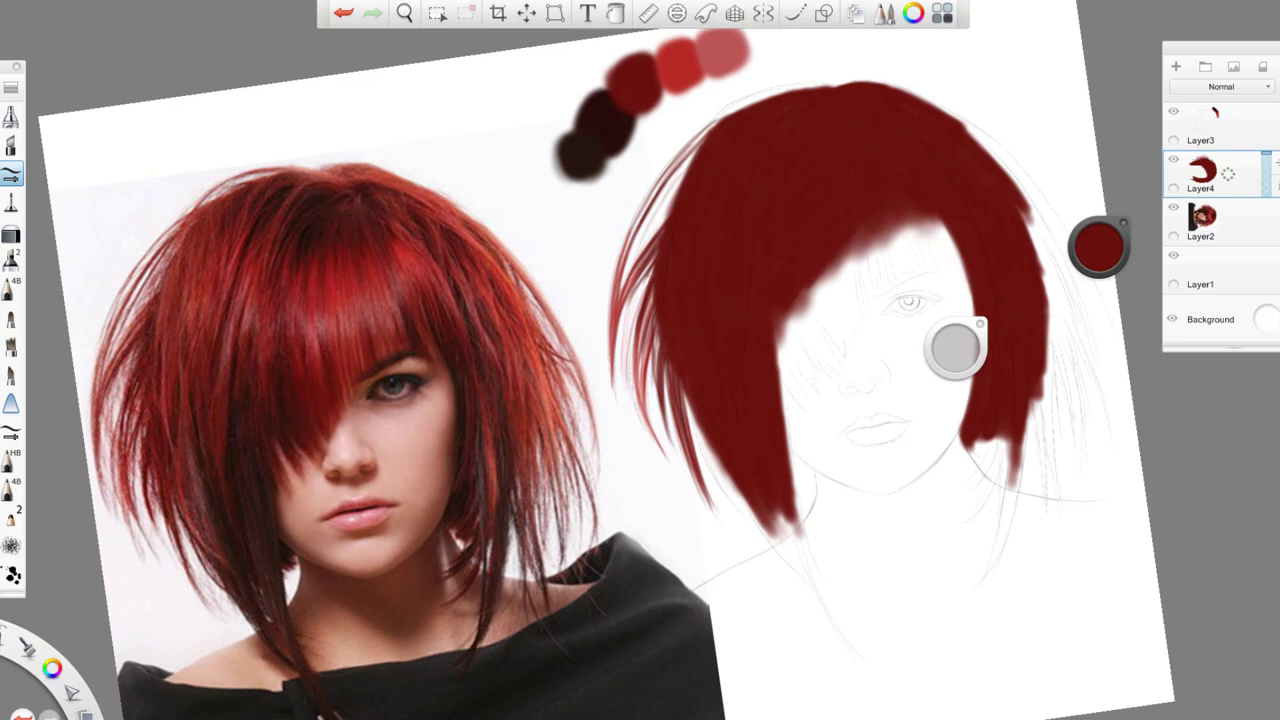
pyautogui.moveTo(698, 436)
pyautogui.mouseDown()
pyautogui.moveTo(742, 510)
pyautogui.moveTo(726, 490)
pyautogui.mouseUp()
pyautogui.moveTo(710, 456); pyautogui.dragTo(754, 518)
pyautogui.moveTo(702, 432); pyautogui.dragTo(746, 504)
pyautogui.moveTo(694, 392); pyautogui.dragTo(684, 414)
# Sample a dark maroon from the palette swatches and shade the outer edge and lower end of the left front lock
pyautogui.moveTo(826, 635); pyautogui.dragTo(774, 522)
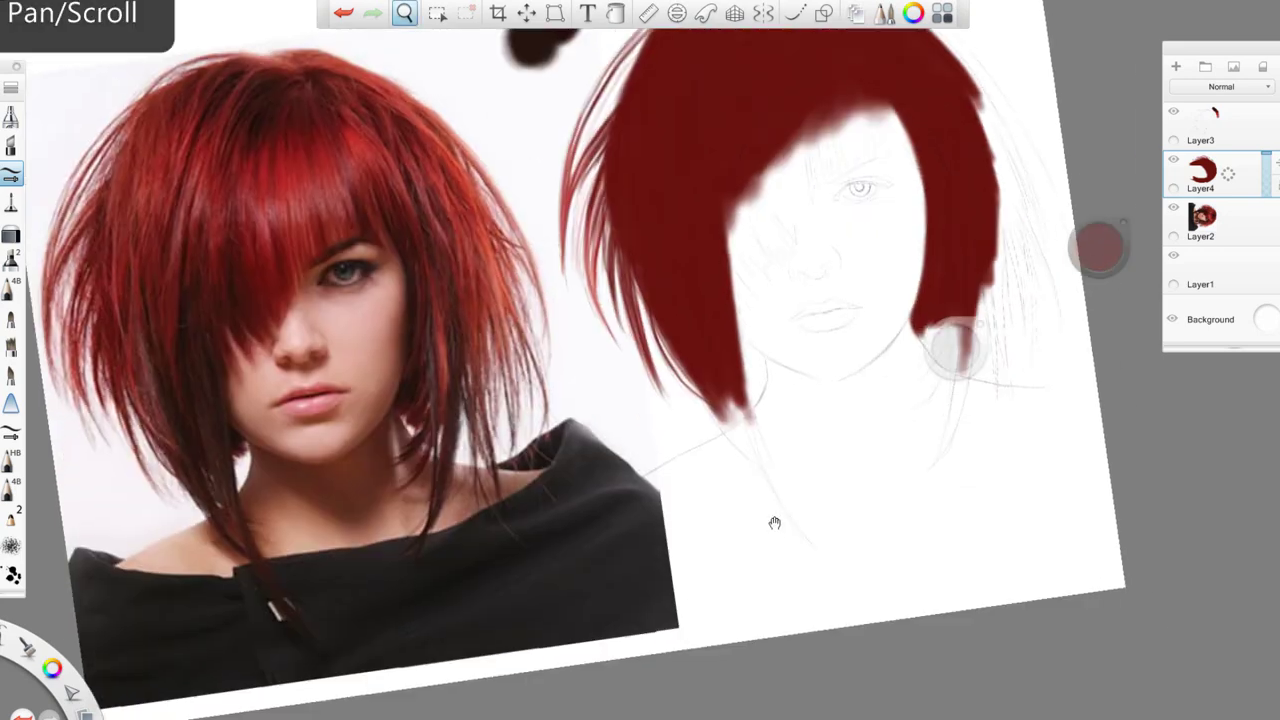
pyautogui.keyDown('alt'); pyautogui.click(540, 45); pyautogui.keyUp('alt')
pyautogui.moveTo(718, 395); pyautogui.dragTo(740, 432)
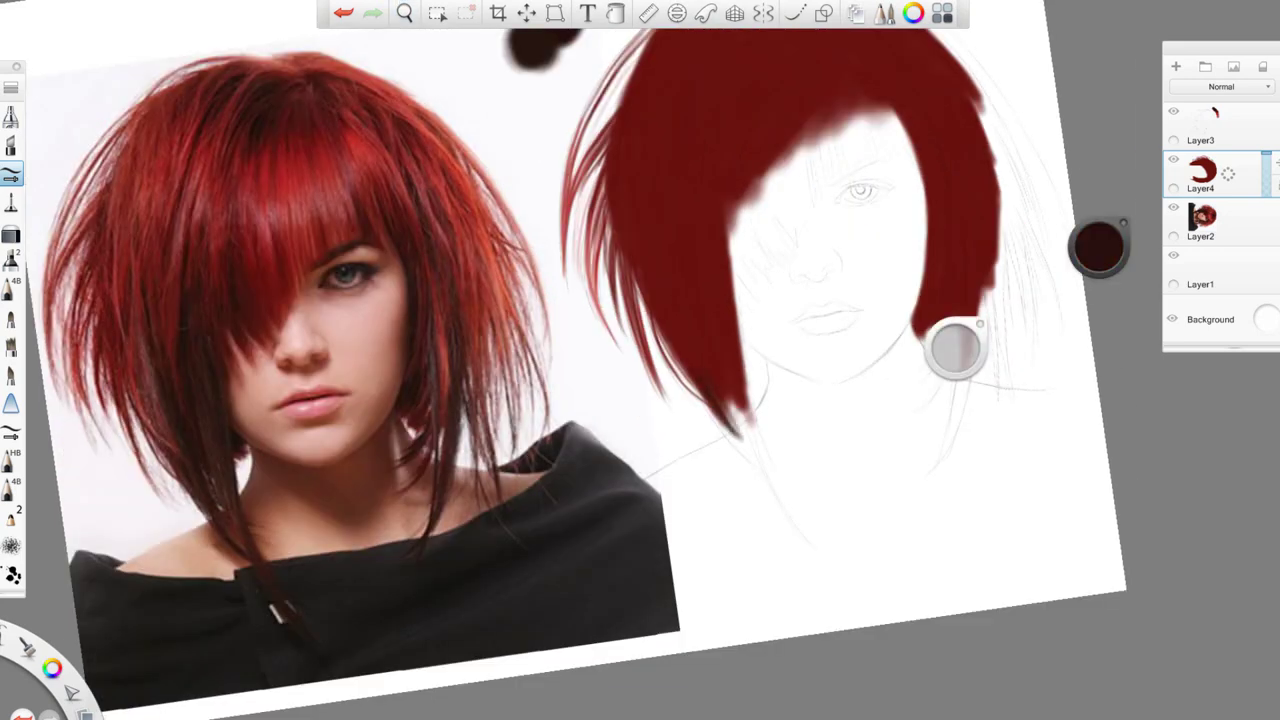
pyautogui.hotkey('ctrl', 'z')
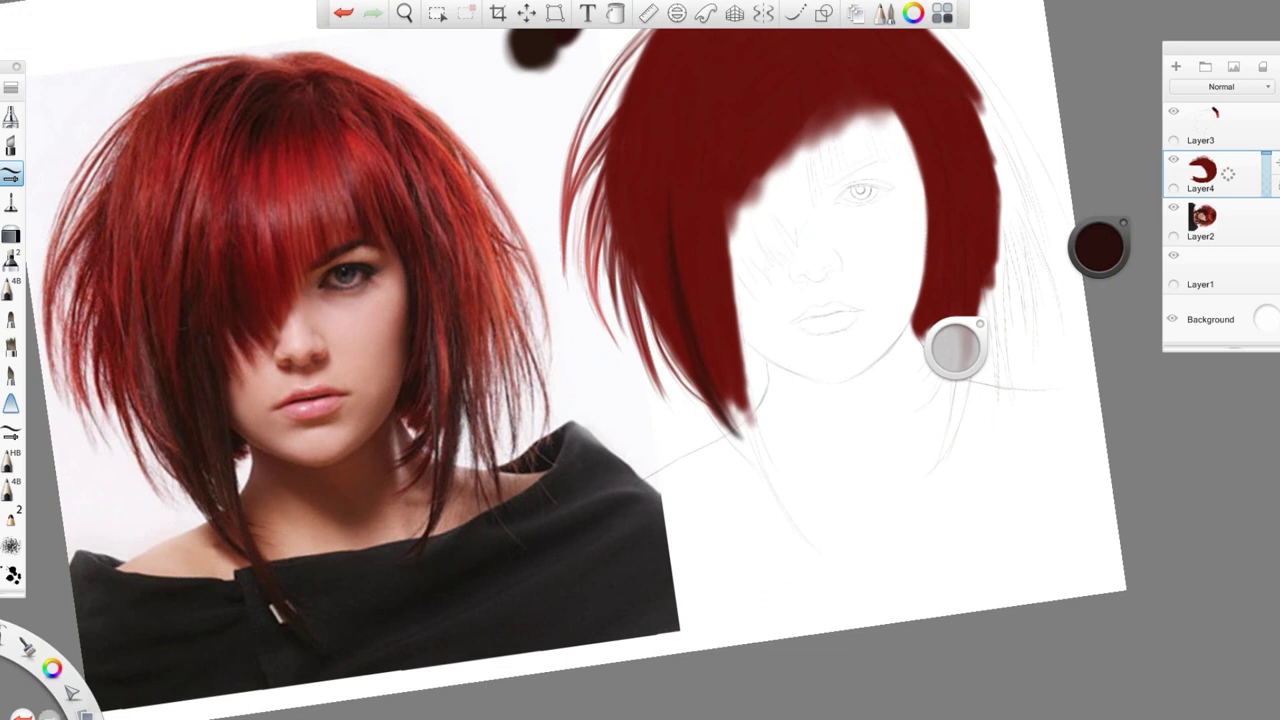
pyautogui.moveTo(660, 340); pyautogui.dragTo(744, 446)
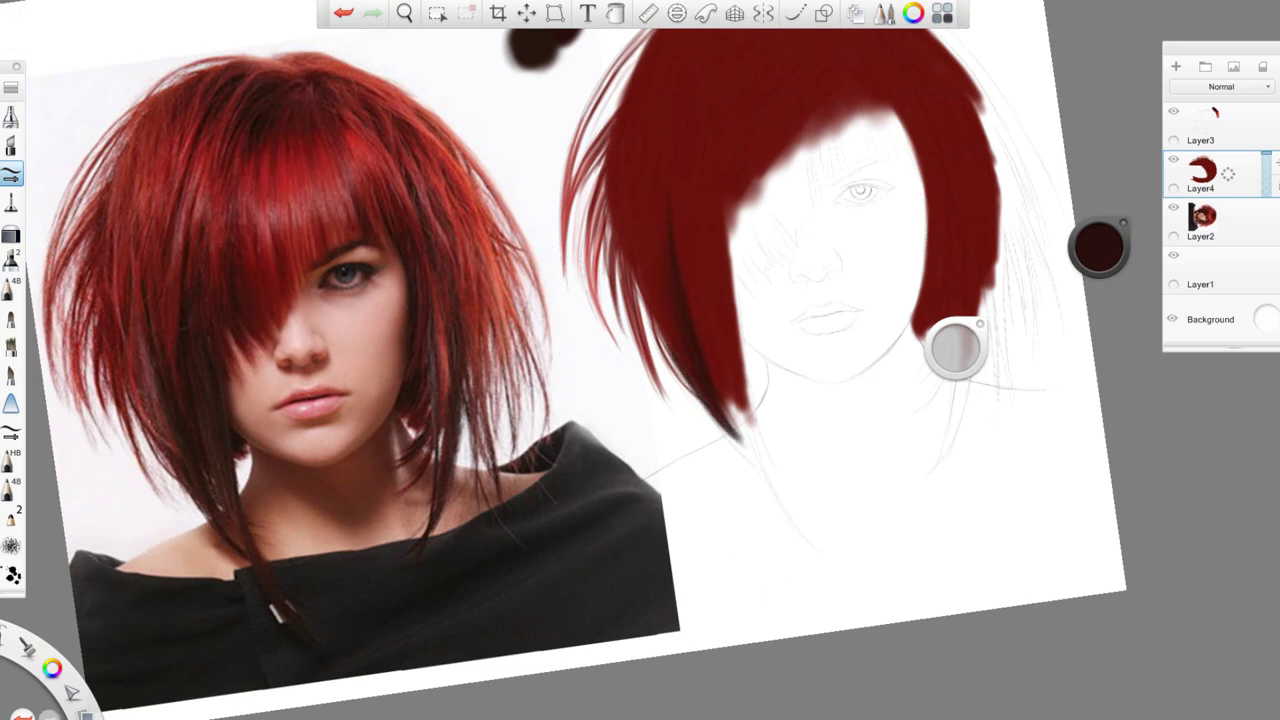
pyautogui.moveTo(706, 408); pyautogui.dragTo(764, 468)
# Paint dark maroon streaks down the left front lock beside the face and taper its tip to a long thin point
pyautogui.moveTo(740, 396); pyautogui.dragTo(730, 420)
pyautogui.moveTo(701, 190); pyautogui.dragTo(704, 288)
pyautogui.moveTo(730, 402); pyautogui.dragTo(748, 424)
pyautogui.moveTo(705, 242); pyautogui.dragTo(753, 440)
pyautogui.moveTo(726, 398)
pyautogui.mouseDown()
pyautogui.moveTo(806, 542)
pyautogui.moveTo(754, 446)
pyautogui.mouseUp()
pyautogui.moveTo(955, 347); pyautogui.dragTo(950, 344)
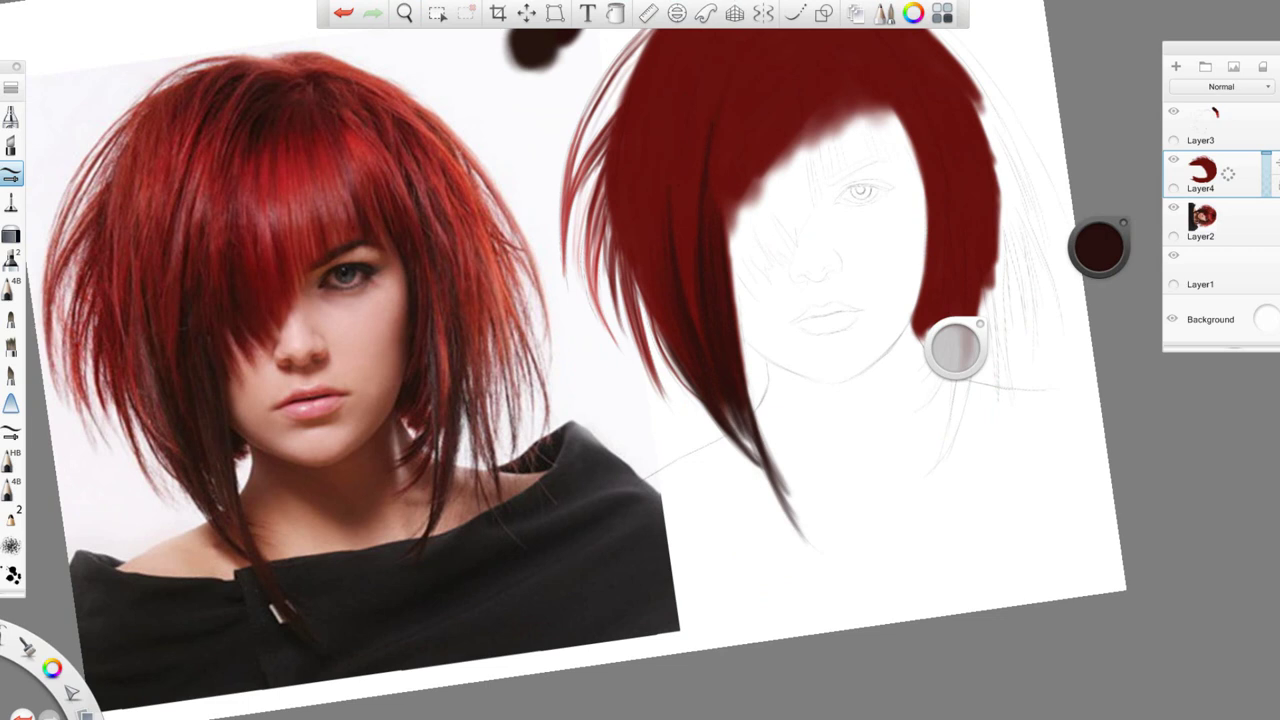
# Paint the jagged left part of the bangs in dark red, with short pointed strands falling over the covered eye
pyautogui.moveTo(640, 300); pyautogui.dragTo(644, 358)
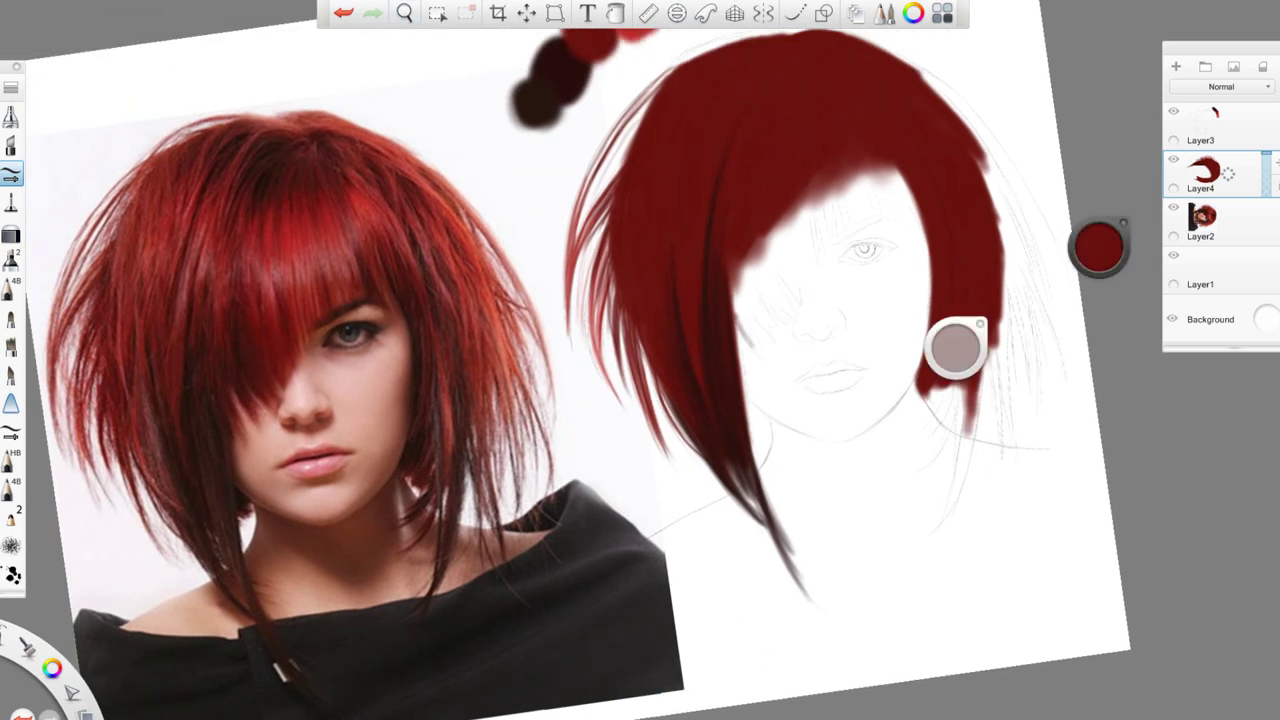
pyautogui.moveTo(740, 290)
pyautogui.mouseDown()
pyautogui.moveTo(752, 345)
pyautogui.moveTo(756, 334)
pyautogui.moveTo(744, 362)
pyautogui.mouseUp()
pyautogui.press('alt')
pyautogui.moveTo(748, 308); pyautogui.dragTo(754, 332)
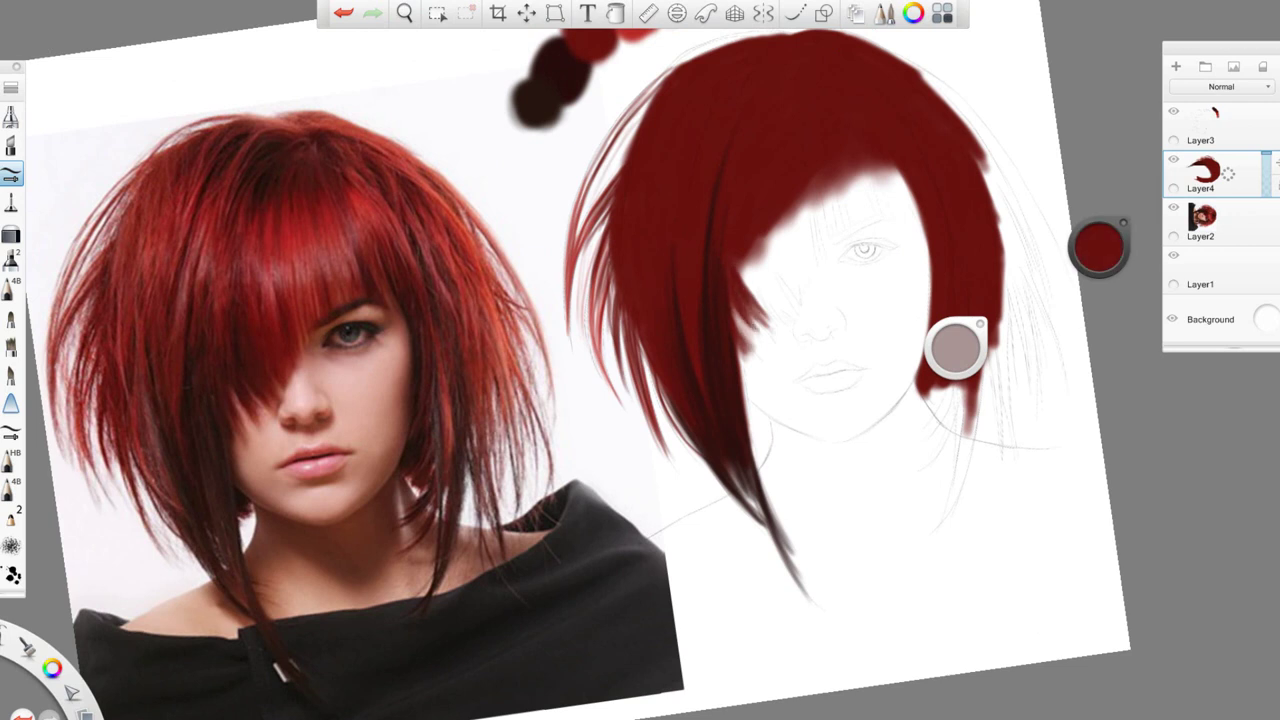
pyautogui.moveTo(742, 266)
pyautogui.mouseDown()
pyautogui.moveTo(772, 326)
pyautogui.moveTo(748, 342)
pyautogui.moveTo(782, 326)
pyautogui.moveTo(778, 306)
pyautogui.moveTo(790, 312)
pyautogui.mouseUp()
pyautogui.moveTo(760, 242); pyautogui.dragTo(796, 308)
pyautogui.moveTo(786, 214)
pyautogui.mouseDown()
pyautogui.moveTo(806, 290)
pyautogui.moveTo(780, 288)
pyautogui.moveTo(804, 284)
pyautogui.mouseUp()
pyautogui.moveTo(798, 190); pyautogui.dragTo(810, 256)
# Sample a bright red from the fringe in the reference photo and paint a vertical highlight streak through the bangs
pyautogui.press('alt')
pyautogui.keyDown('alt'); pyautogui.click(345, 195); pyautogui.keyUp('alt')
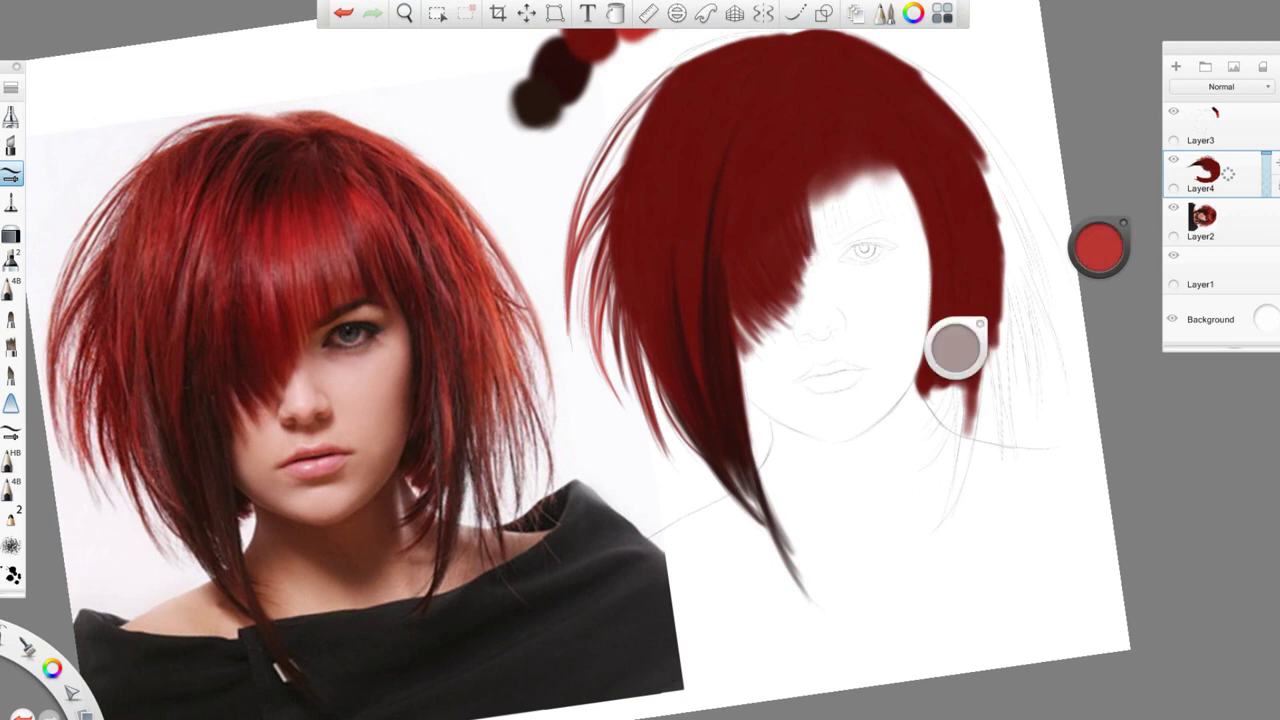
pyautogui.moveTo(812, 200); pyautogui.dragTo(814, 250)
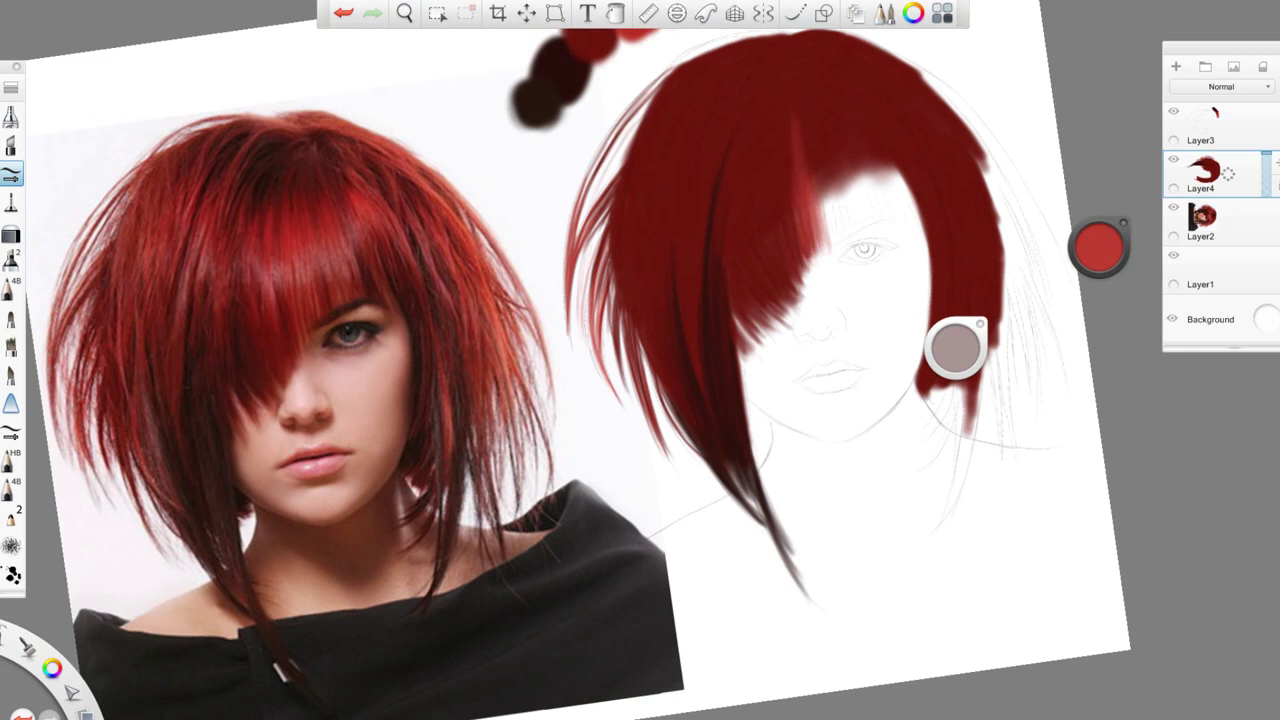
pyautogui.moveTo(826, 198); pyautogui.dragTo(834, 240)
# Sample the dark red from the painted hair and paint short strands across the forehead to shape the bangs' lower edge
pyautogui.keyDown('alt'); pyautogui.click(800, 150); pyautogui.keyUp('alt')
pyautogui.moveTo(828, 192); pyautogui.dragTo(832, 240)
pyautogui.moveTo(846, 172); pyautogui.dragTo(850, 232)
pyautogui.moveTo(868, 166)
pyautogui.mouseDown()
pyautogui.moveTo(872, 228)
pyautogui.moveTo(888, 220)
pyautogui.mouseUp()
pyautogui.moveTo(900, 166); pyautogui.dragTo(908, 218)
pyautogui.moveTo(832, 180)
pyautogui.mouseDown()
pyautogui.moveTo(836, 230)
pyautogui.moveTo(824, 240)
pyautogui.moveTo(842, 230)
pyautogui.mouseUp()
pyautogui.moveTo(852, 174); pyautogui.dragTo(848, 238)
pyautogui.moveTo(830, 196)
pyautogui.mouseDown()
pyautogui.moveTo(822, 242)
pyautogui.moveTo(850, 226)
pyautogui.mouseUp()
pyautogui.moveTo(856, 172); pyautogui.dragTo(868, 224)
pyautogui.moveTo(852, 174); pyautogui.dragTo(856, 208)
pyautogui.moveTo(862, 164)
pyautogui.mouseDown()
pyautogui.moveTo(866, 216)
pyautogui.moveTo(884, 212)
pyautogui.mouseUp()
pyautogui.moveTo(906, 168)
pyautogui.mouseDown()
pyautogui.moveTo(918, 228)
pyautogui.moveTo(910, 220)
pyautogui.mouseUp()
pyautogui.scroll(2, 640, 360)
pyautogui.moveTo(872, 136); pyautogui.dragTo(874, 190)
pyautogui.moveTo(852, 138)
pyautogui.mouseDown()
pyautogui.moveTo(856, 202)
pyautogui.moveTo(840, 206)
pyautogui.mouseUp()
pyautogui.moveTo(826, 182)
pyautogui.mouseDown()
pyautogui.moveTo(828, 212)
pyautogui.moveTo(806, 236)
pyautogui.mouseUp()
pyautogui.press('e')
pyautogui.scroll(3, 755, 110)
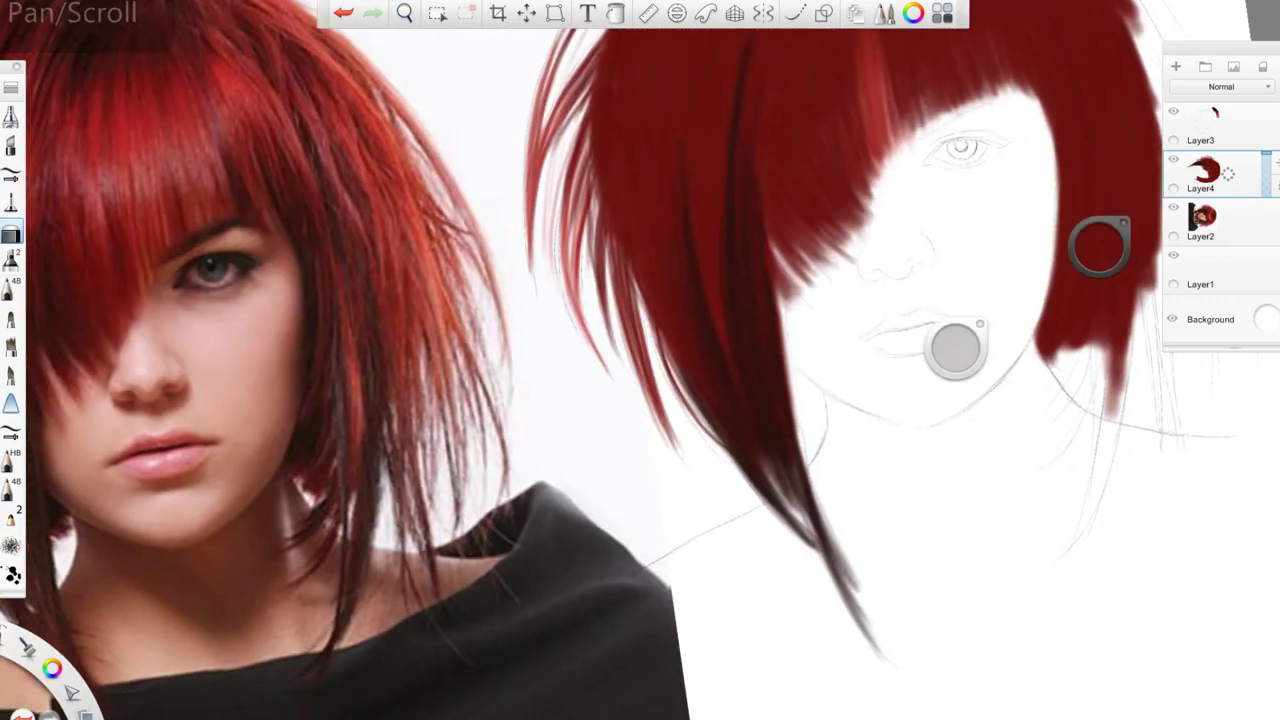
pyautogui.press('alt')
# Turn the canvas upside down and paint dark red tapered strands at the end of the lock beside the visible eye
pyautogui.press('b')
pyautogui.moveTo(755, 110); pyautogui.dragTo(550, 20)
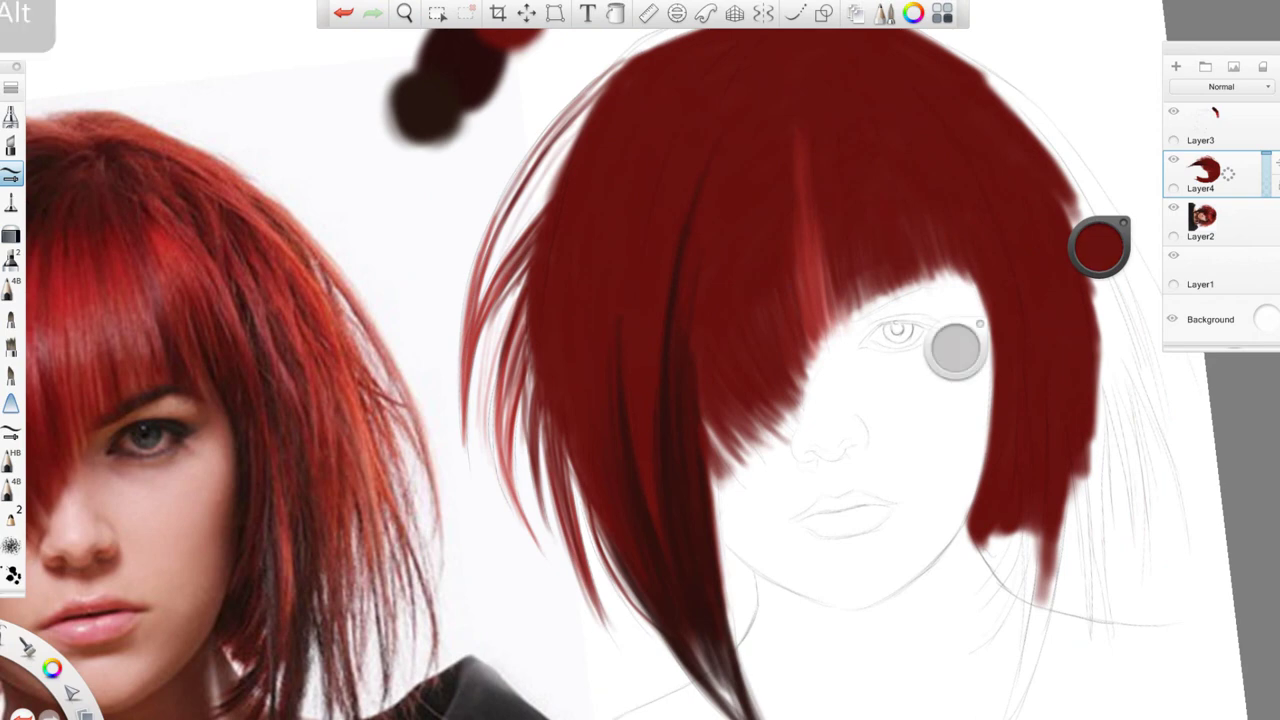
pyautogui.scroll(-2, 765, 325)
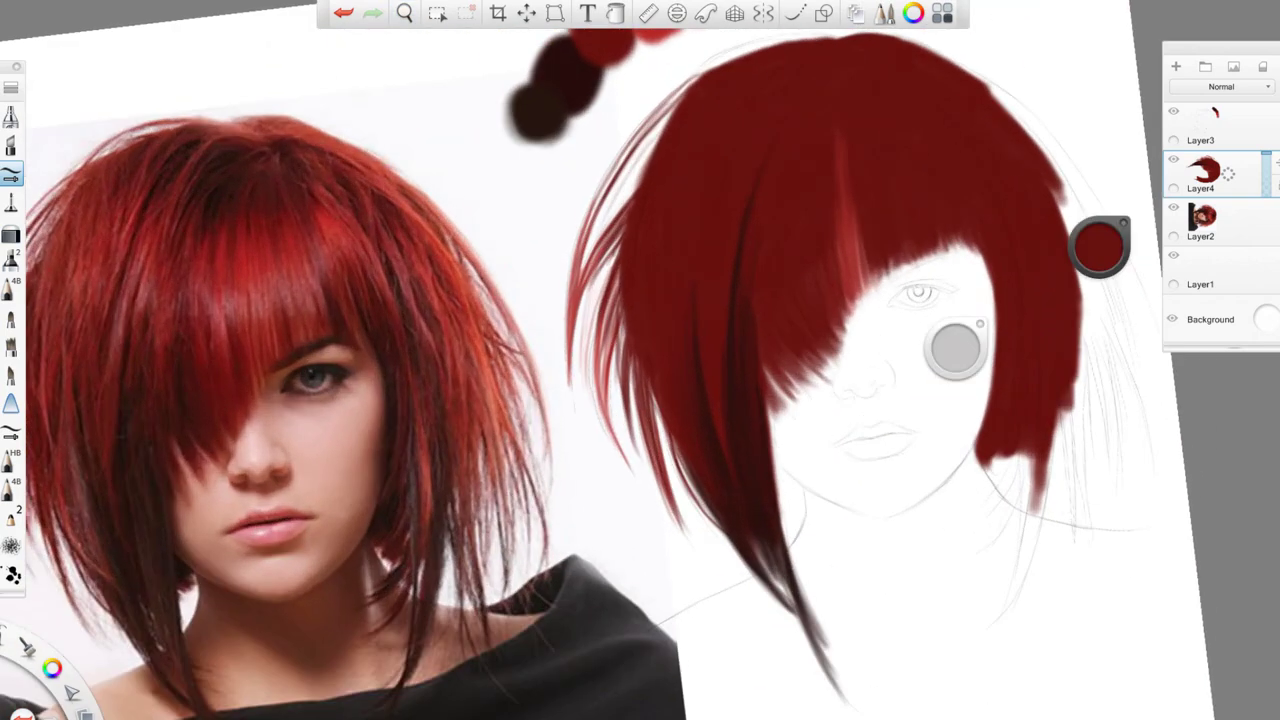
pyautogui.moveTo(765, 325); pyautogui.dragTo(617, 219)
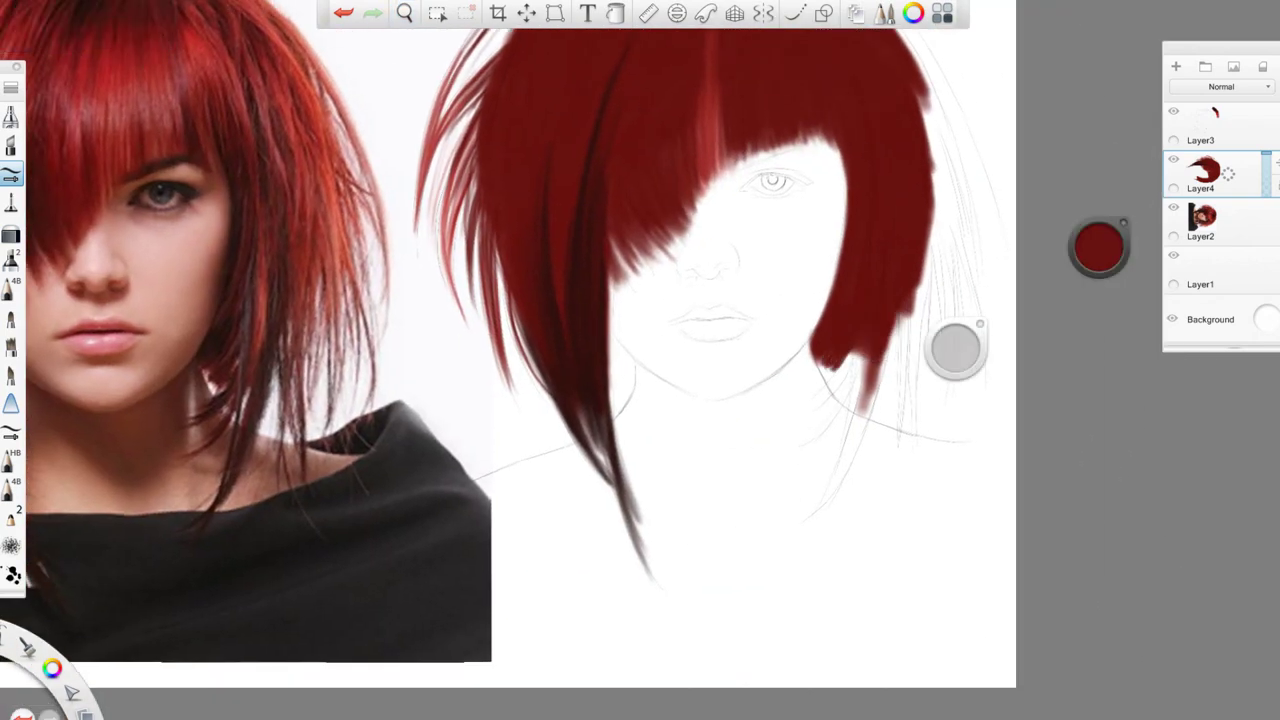
pyautogui.moveTo(848, 352)
pyautogui.mouseDown()
pyautogui.moveTo(792, 434)
pyautogui.moveTo(666, 400)
pyautogui.moveTo(640, 420)
pyautogui.mouseUp()
pyautogui.moveTo(510, 60)
pyautogui.mouseDown()
pyautogui.moveTo(470, 190)
pyautogui.moveTo(500, 175)
pyautogui.mouseUp()
pyautogui.moveTo(510, 85); pyautogui.dragTo(450, 215)
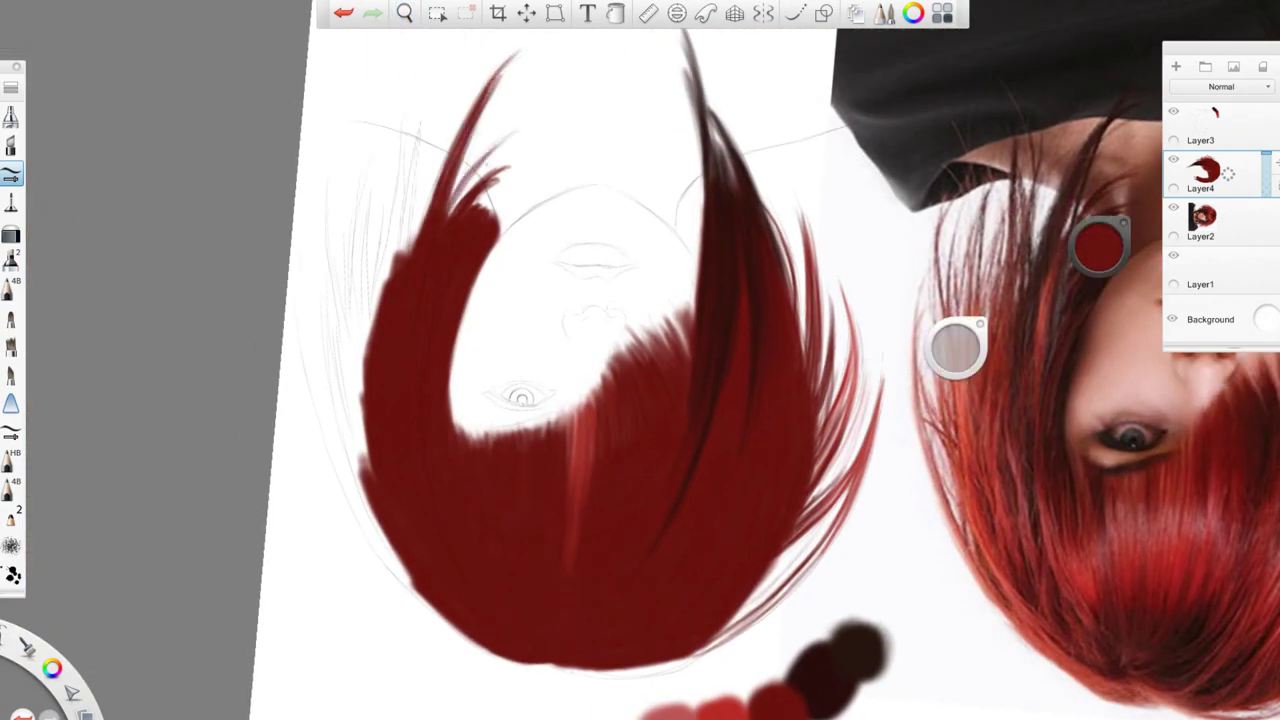
pyautogui.moveTo(505, 140); pyautogui.dragTo(455, 215)
# Sample the dark maroon from the opposite lock and shade long streaks along the lock beside the visible eye
pyautogui.keyDown('alt'); pyautogui.click(720, 250); pyautogui.keyUp('alt')
pyautogui.moveTo(515, 65)
pyautogui.mouseDown()
pyautogui.moveTo(435, 200)
pyautogui.moveTo(450, 190)
pyautogui.moveTo(406, 346)
pyautogui.mouseUp()
pyautogui.moveTo(510, 138); pyautogui.dragTo(448, 214)
pyautogui.moveTo(512, 68); pyautogui.dragTo(436, 242)
pyautogui.hotkey('ctrl', 'z')
pyautogui.moveTo(480, 132); pyautogui.dragTo(446, 220)
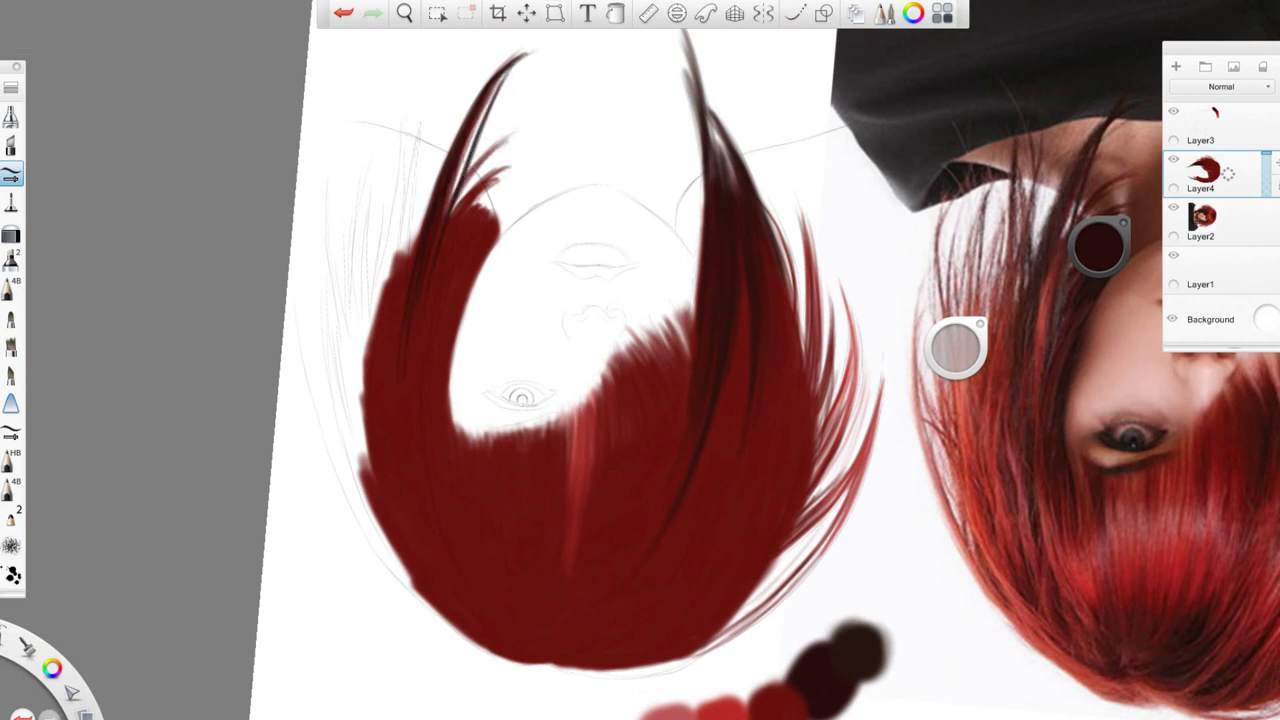
pyautogui.moveTo(470, 166)
pyautogui.mouseDown()
pyautogui.moveTo(424, 352)
pyautogui.moveTo(456, 210)
pyautogui.mouseUp()
# Sample a red from the bangs and paint thin strands extending from the blunt outer end of the right-side hair
pyautogui.keyDown('alt'); pyautogui.click(580, 470); pyautogui.keyUp('alt')
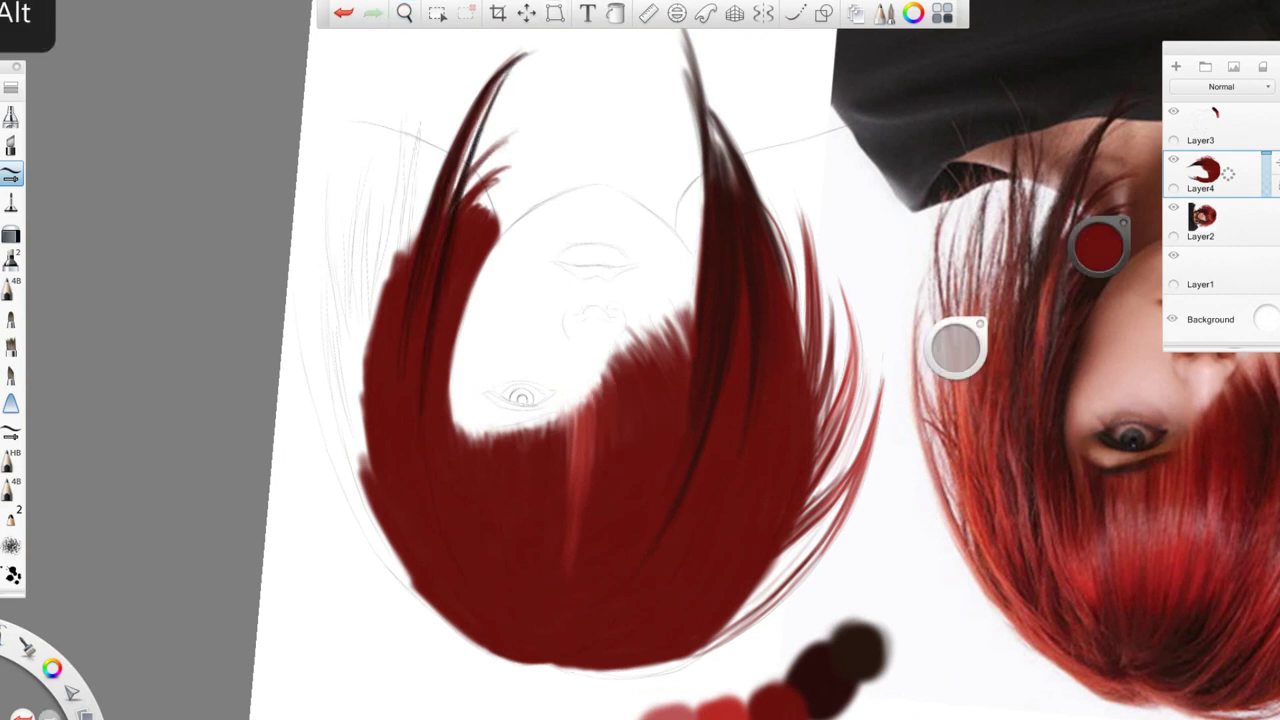
pyautogui.moveTo(422, 142); pyautogui.dragTo(404, 252)
pyautogui.moveTo(426, 108); pyautogui.dragTo(396, 258)
pyautogui.moveTo(390, 82); pyautogui.dragTo(388, 276)
pyautogui.moveTo(398, 170); pyautogui.dragTo(372, 336)
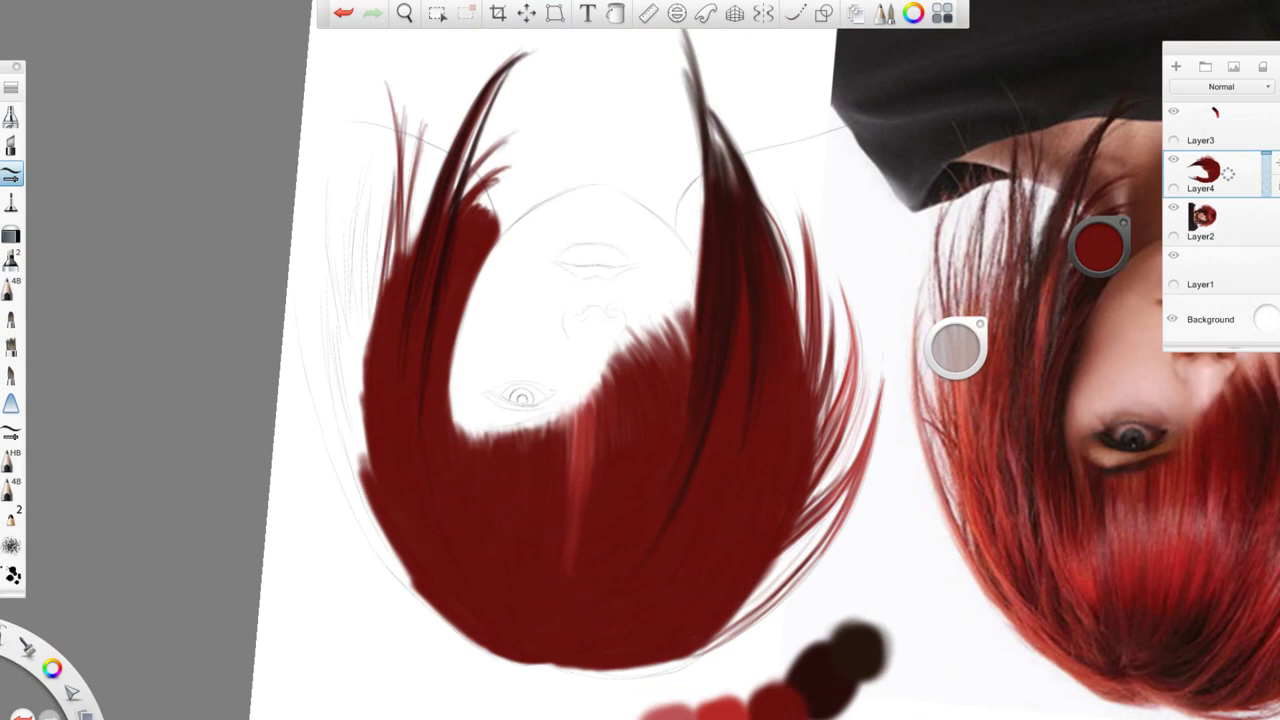
pyautogui.moveTo(408, 122); pyautogui.dragTo(366, 346)
pyautogui.moveTo(382, 140); pyautogui.dragTo(360, 394)
# Turn the canvas upright and paint long dark red strands falling along the outer right edge of the hair
pyautogui.moveTo(567, 409)
pyautogui.mouseDown()
pyautogui.moveTo(713, 311)
pyautogui.moveTo(636, 194)
pyautogui.mouseUp()
pyautogui.moveTo(846, 250); pyautogui.dragTo(852, 430)
pyautogui.moveTo(850, 215); pyautogui.dragTo(856, 400)
pyautogui.moveTo(860, 245); pyautogui.dragTo(874, 450)
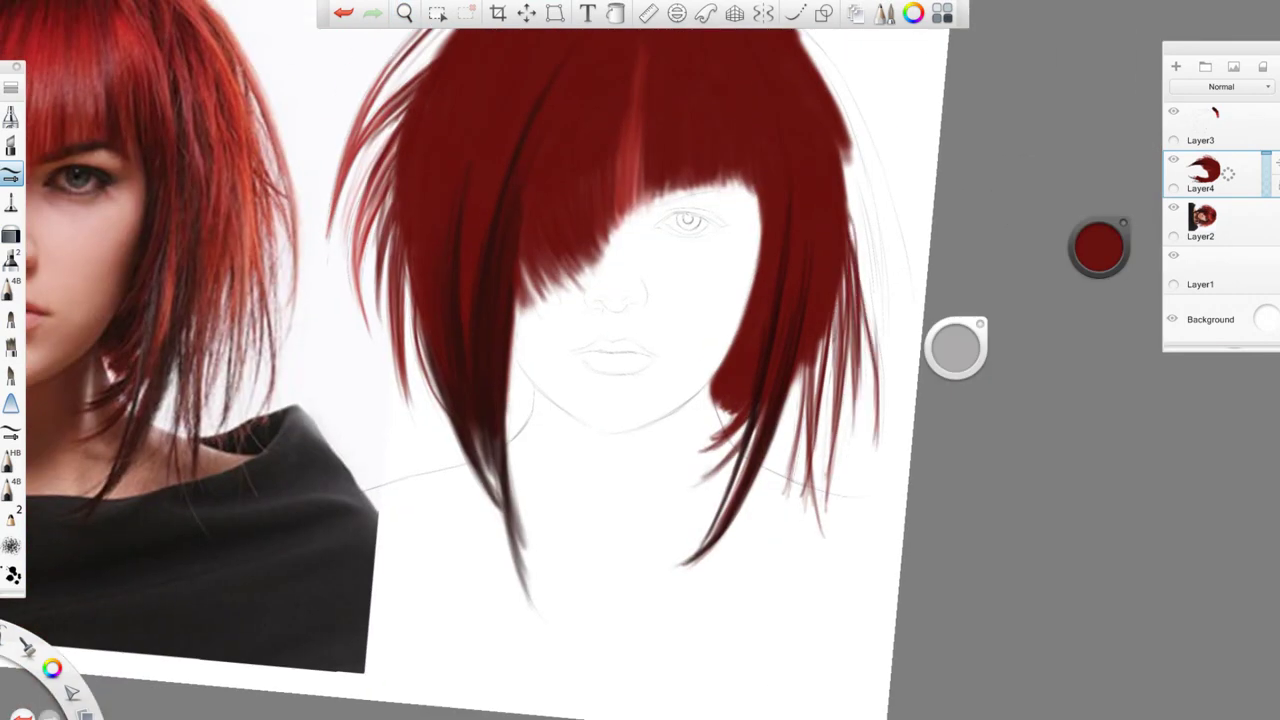
pyautogui.moveTo(848, 200); pyautogui.dragTo(876, 440)
pyautogui.moveTo(842, 150); pyautogui.dragTo(874, 338)
pyautogui.moveTo(846, 126)
pyautogui.mouseDown()
pyautogui.moveTo(882, 344)
pyautogui.moveTo(876, 282)
pyautogui.mouseUp()
pyautogui.moveTo(824, 72); pyautogui.dragTo(866, 198)
# Paint dark red flyaway strands curving from the upper right of the crown down the outer side of the hair
pyautogui.moveTo(620, 300); pyautogui.dragTo(610, 370)
pyautogui.moveTo(740, 60); pyautogui.dragTo(840, 182)
pyautogui.moveTo(822, 154); pyautogui.dragTo(880, 336)
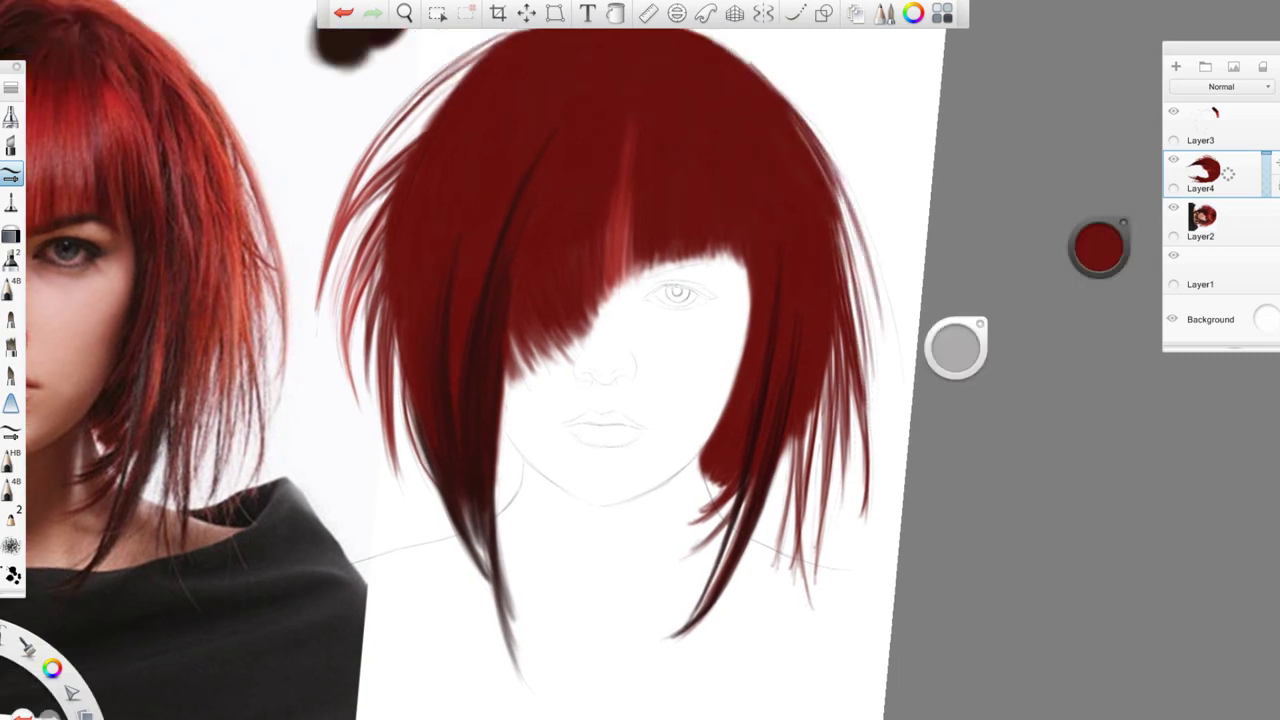
pyautogui.moveTo(856, 218); pyautogui.dragTo(886, 400)
pyautogui.moveTo(824, 162); pyautogui.dragTo(874, 302)
pyautogui.moveTo(800, 116); pyautogui.dragTo(866, 250)
pyautogui.moveTo(818, 138); pyautogui.dragTo(886, 310)
# Paint bright red highlight strands over the bangs and along the parting line and top edge of the crown
pyautogui.moveTo(767, 332)
pyautogui.mouseDown()
pyautogui.moveTo(790, 358)
pyautogui.moveTo(760, 330)
pyautogui.moveTo(820, 300)
pyautogui.mouseUp()
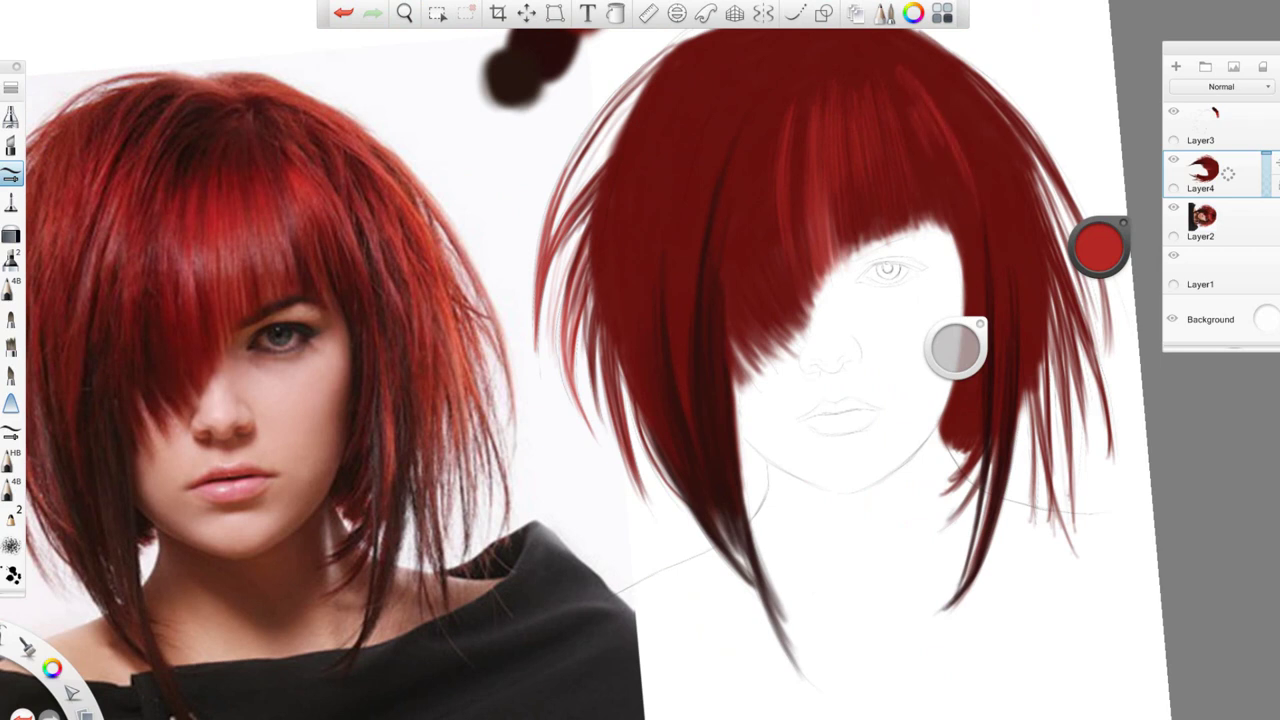
pyautogui.moveTo(930, 108); pyautogui.dragTo(916, 163)
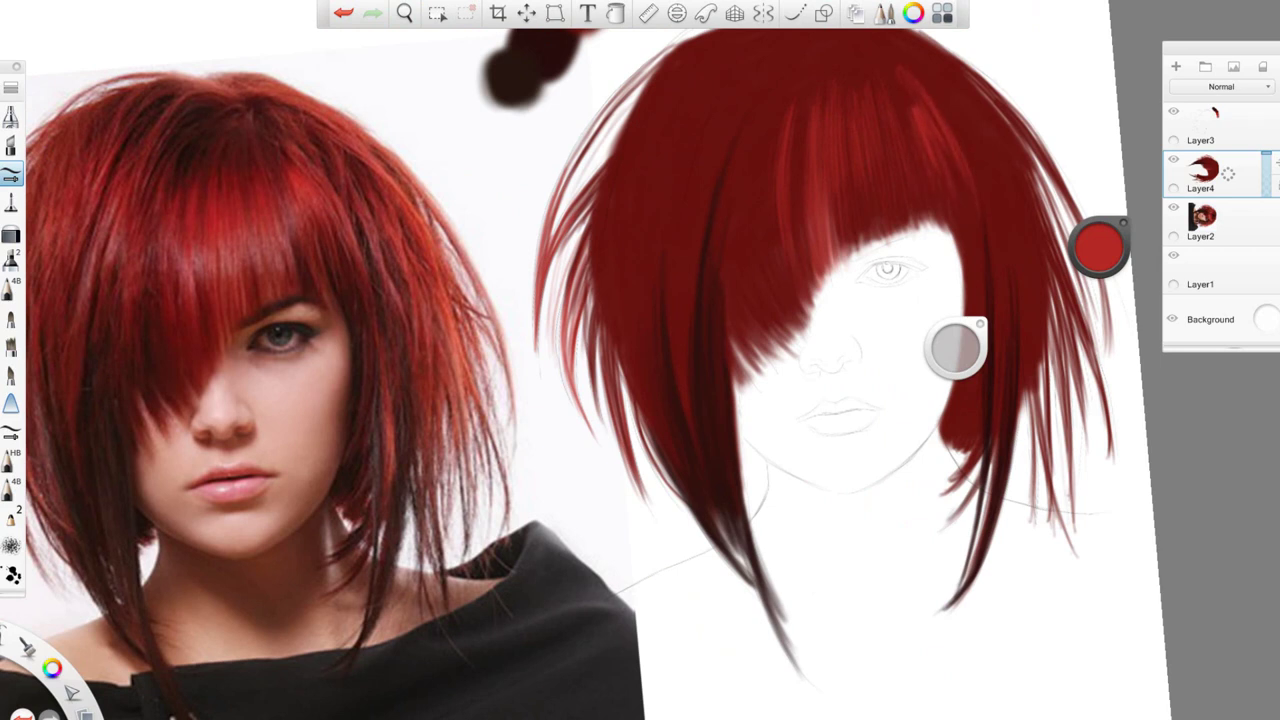
pyautogui.moveTo(640, 360); pyautogui.dragTo(682, 422)
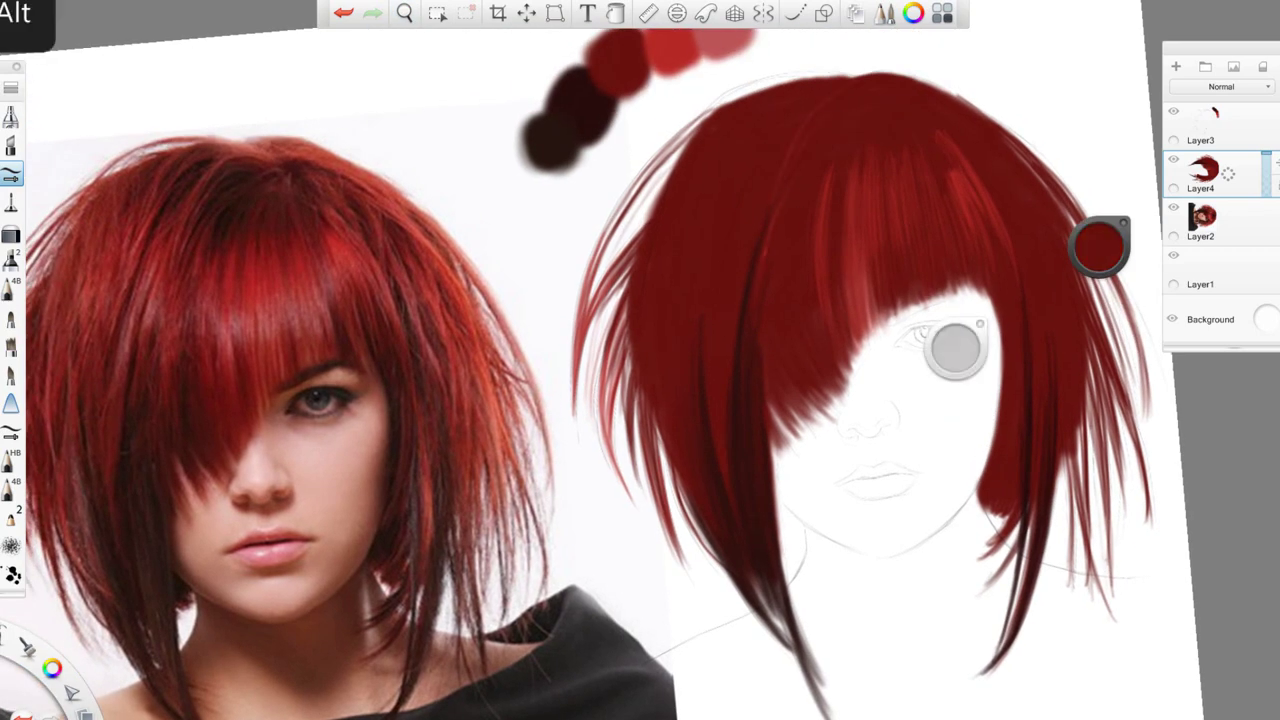
pyautogui.moveTo(832, 76); pyautogui.dragTo(690, 118)
pyautogui.moveTo(650, 215)
pyautogui.mouseDown()
pyautogui.moveTo(805, 68)
pyautogui.moveTo(884, 82)
pyautogui.mouseUp()
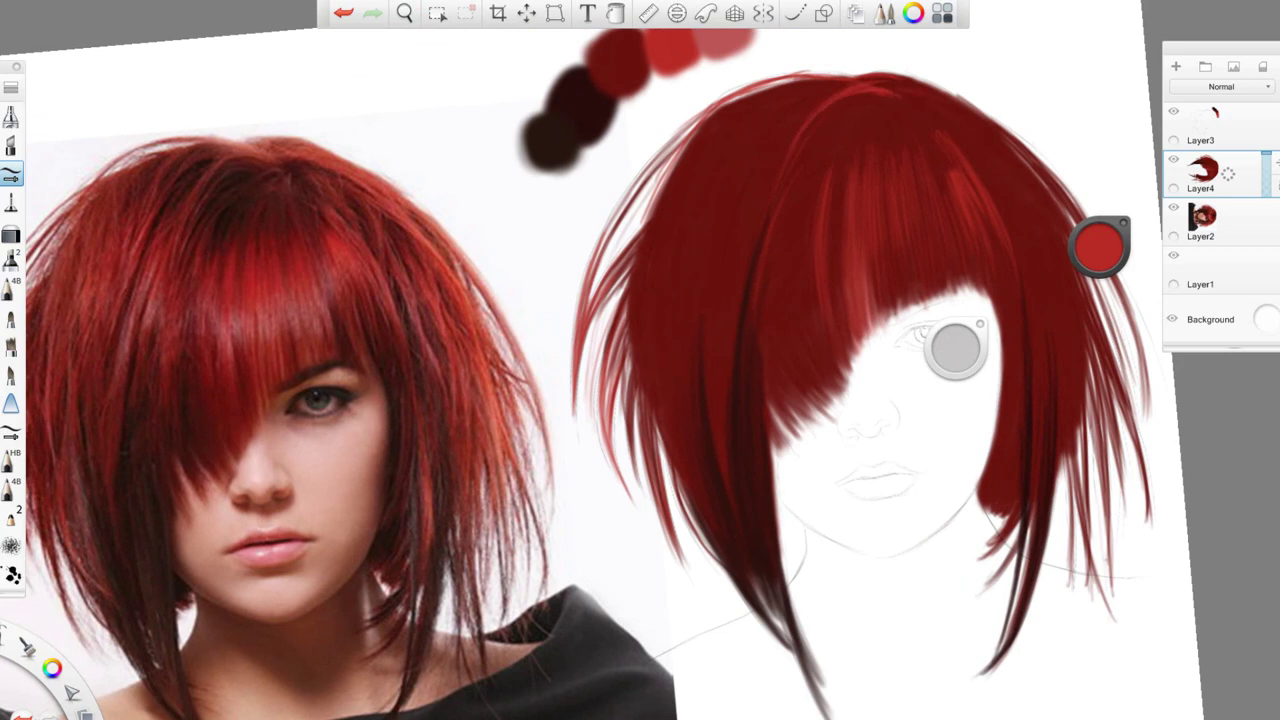
pyautogui.moveTo(640, 360); pyautogui.dragTo(520, 440)
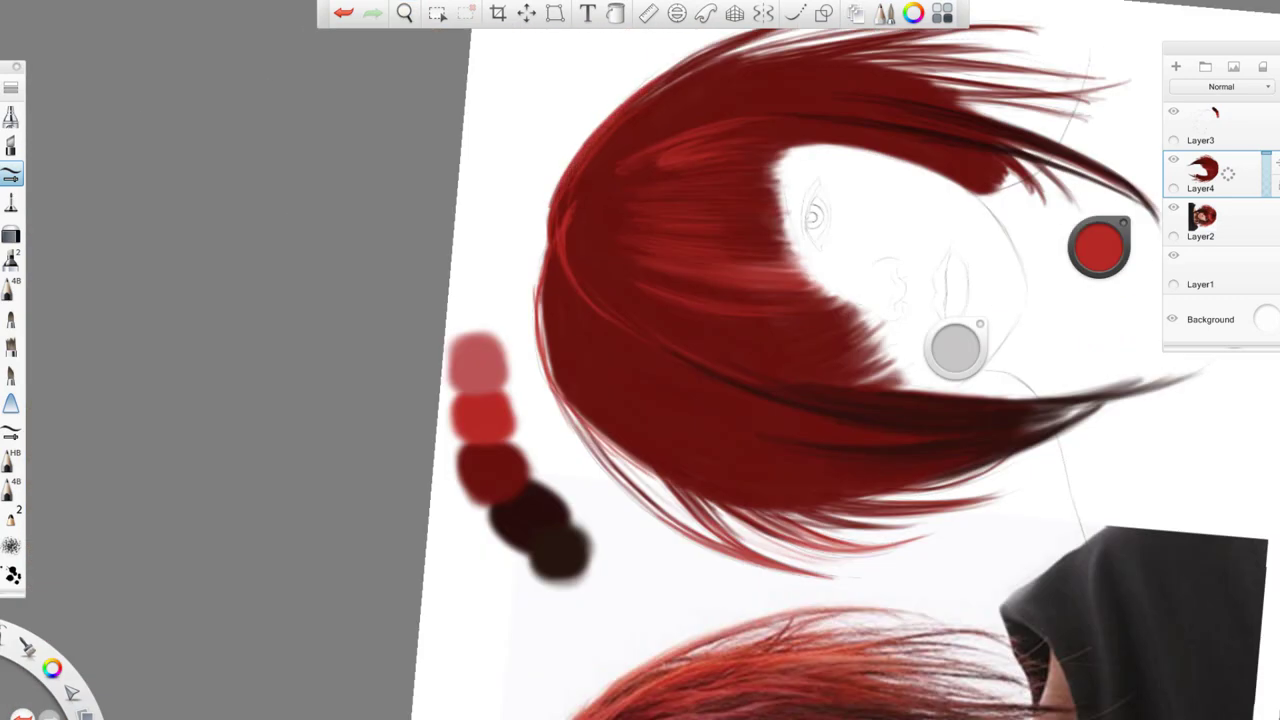
pyautogui.press('Home')
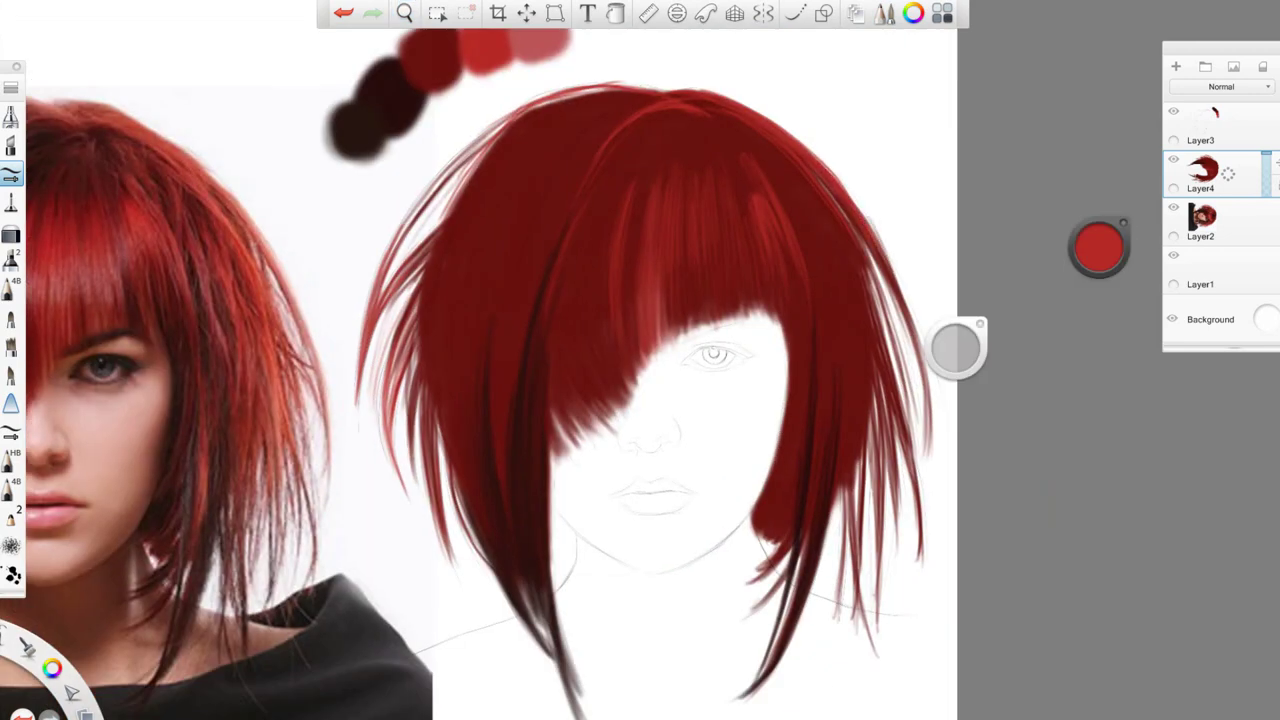
# Set the brush size to 4.6 and paint fine bright red strands through the right side hair, undoing the last stroke
pyautogui.moveTo(640, 360); pyautogui.dragTo(613, 288)
pyautogui.click(955, 348)
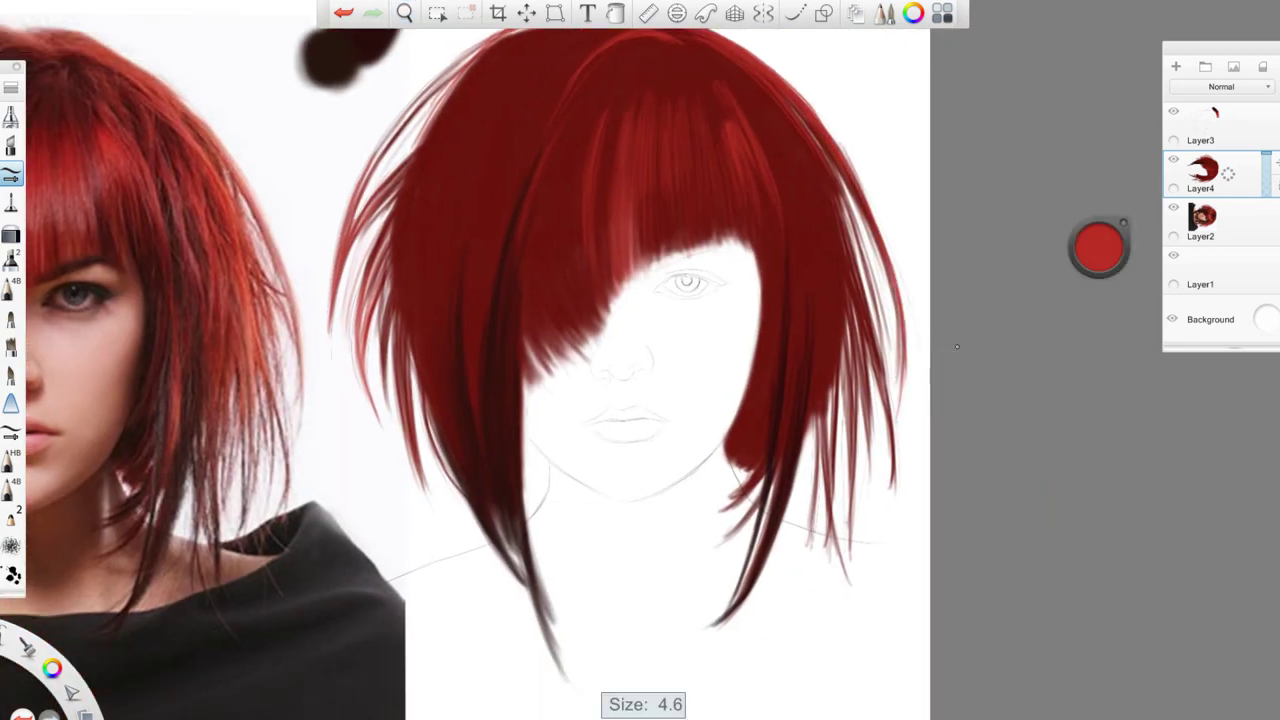
pyautogui.moveTo(830, 145)
pyautogui.mouseDown()
pyautogui.moveTo(808, 245)
pyautogui.moveTo(858, 326)
pyautogui.mouseUp()
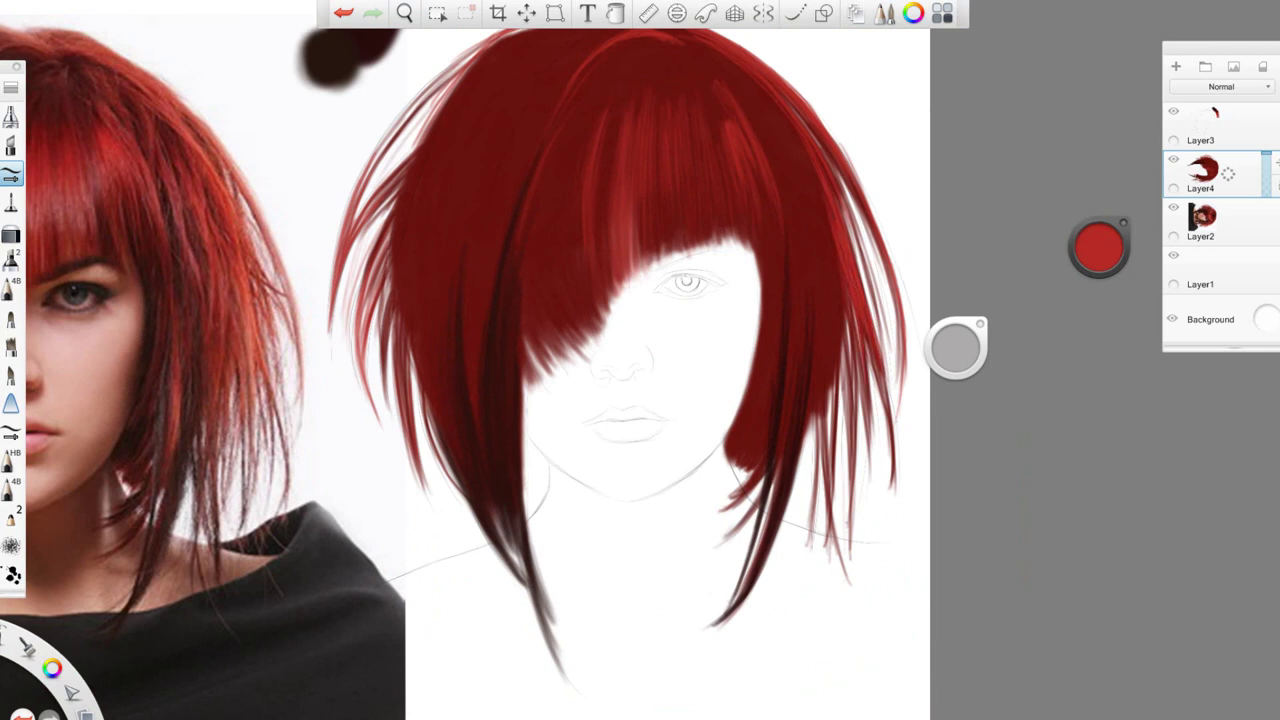
pyautogui.click(955, 348)
pyautogui.moveTo(832, 330); pyautogui.dragTo(834, 442)
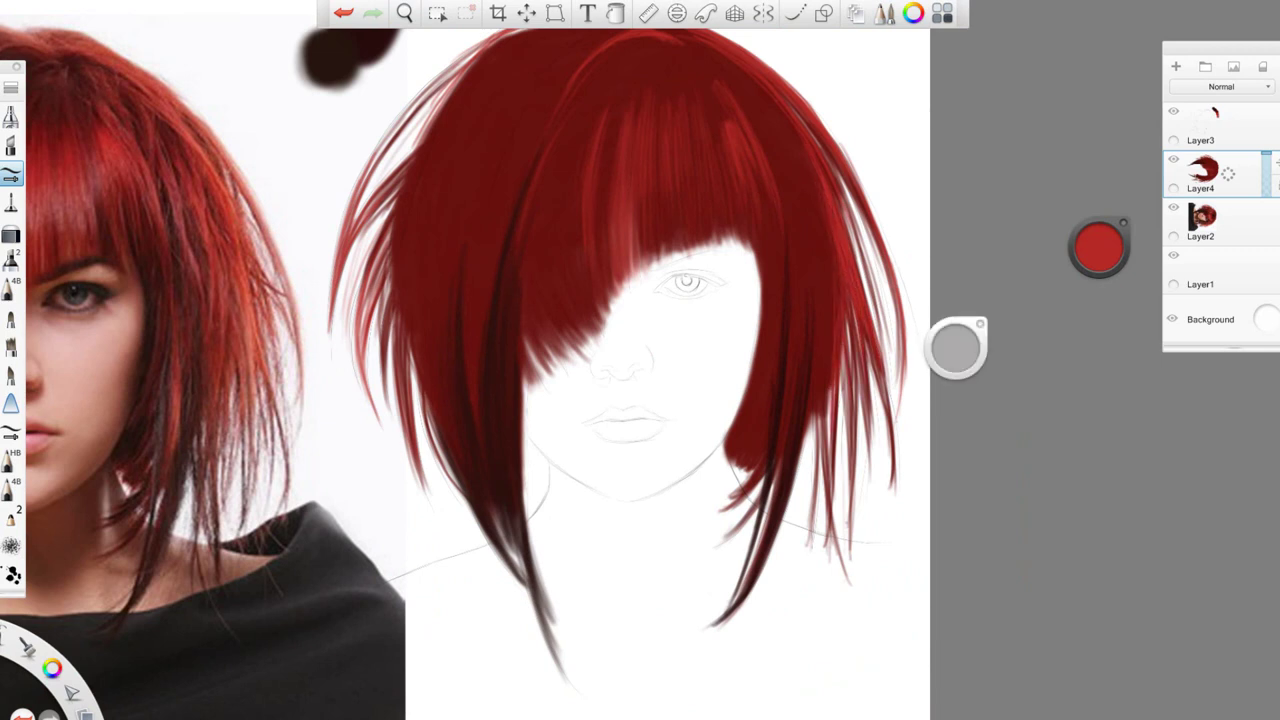
pyautogui.moveTo(840, 256); pyautogui.dragTo(846, 430)
pyautogui.moveTo(794, 350); pyautogui.dragTo(784, 422)
pyautogui.moveTo(796, 244); pyautogui.dragTo(790, 390)
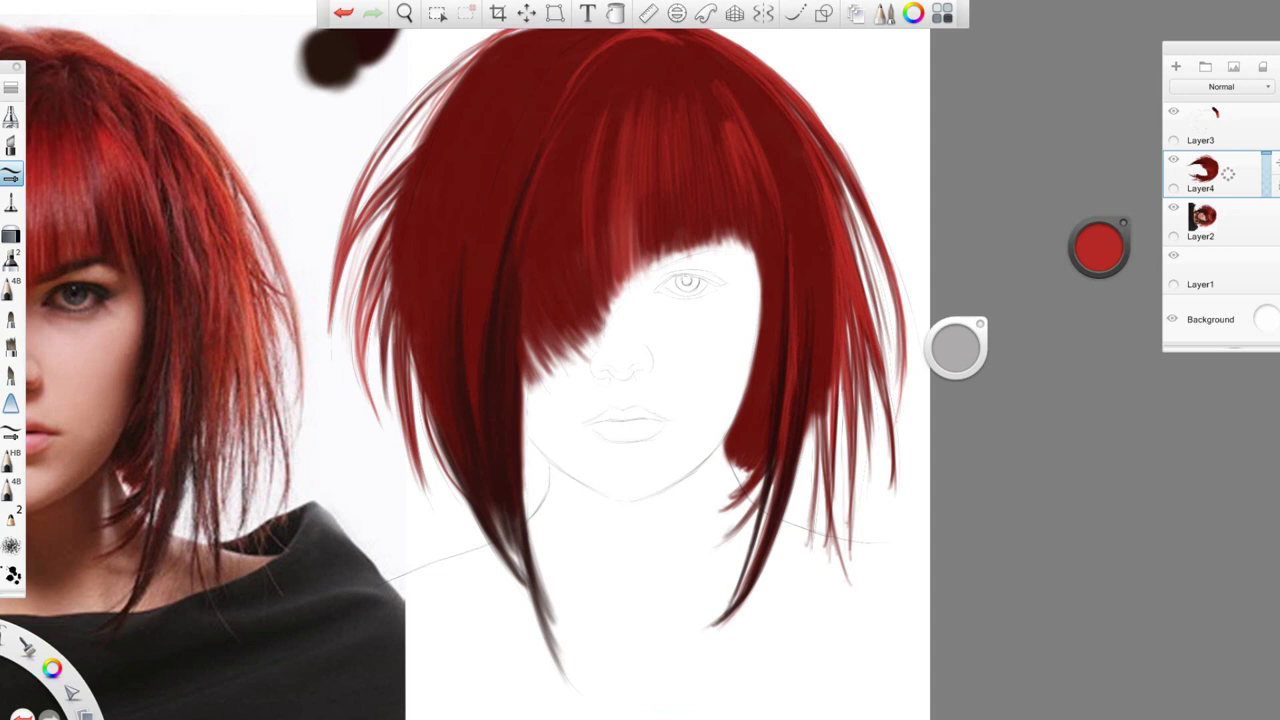
pyautogui.hotkey('ctrl', 'z')
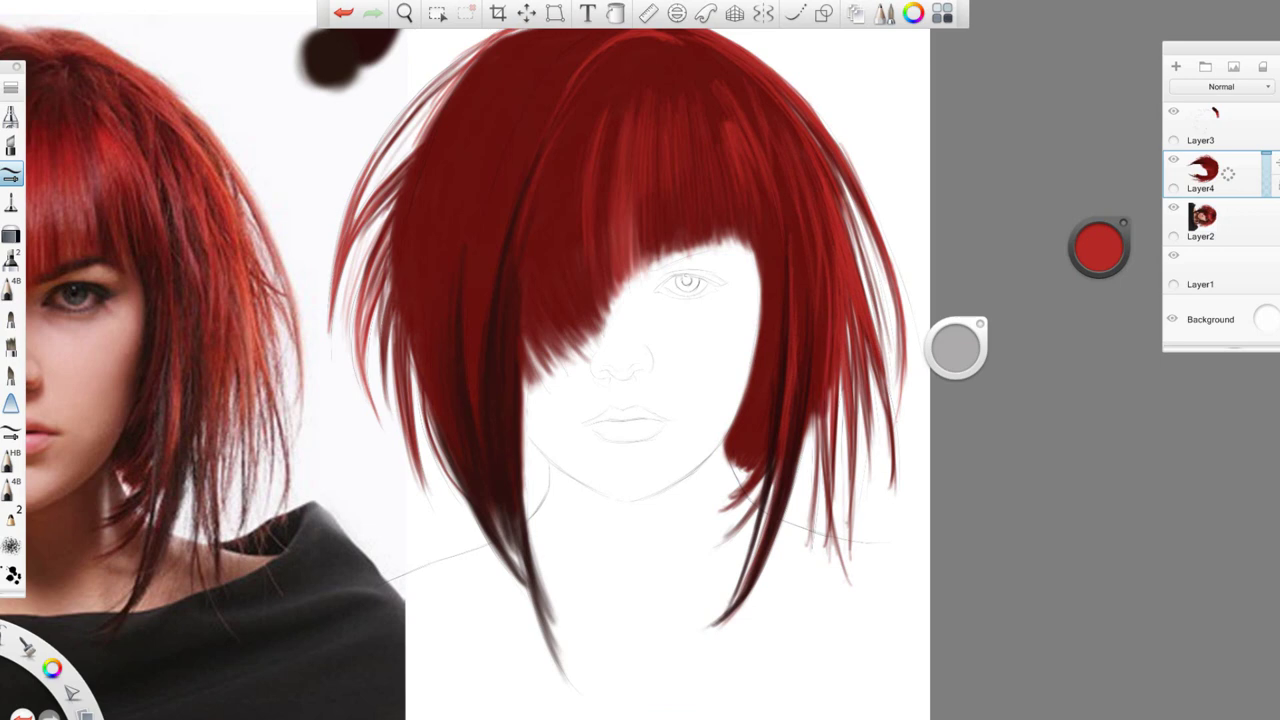
# Sample a dark red and paint short dark strands over the lower ends of the side-swept bangs
pyautogui.moveTo(623, 537)
pyautogui.mouseDown()
pyautogui.moveTo(799, 585)
pyautogui.moveTo(904, 550)
pyautogui.mouseUp()
pyautogui.keyDown('alt'); pyautogui.click(600, 65); pyautogui.keyUp('alt')
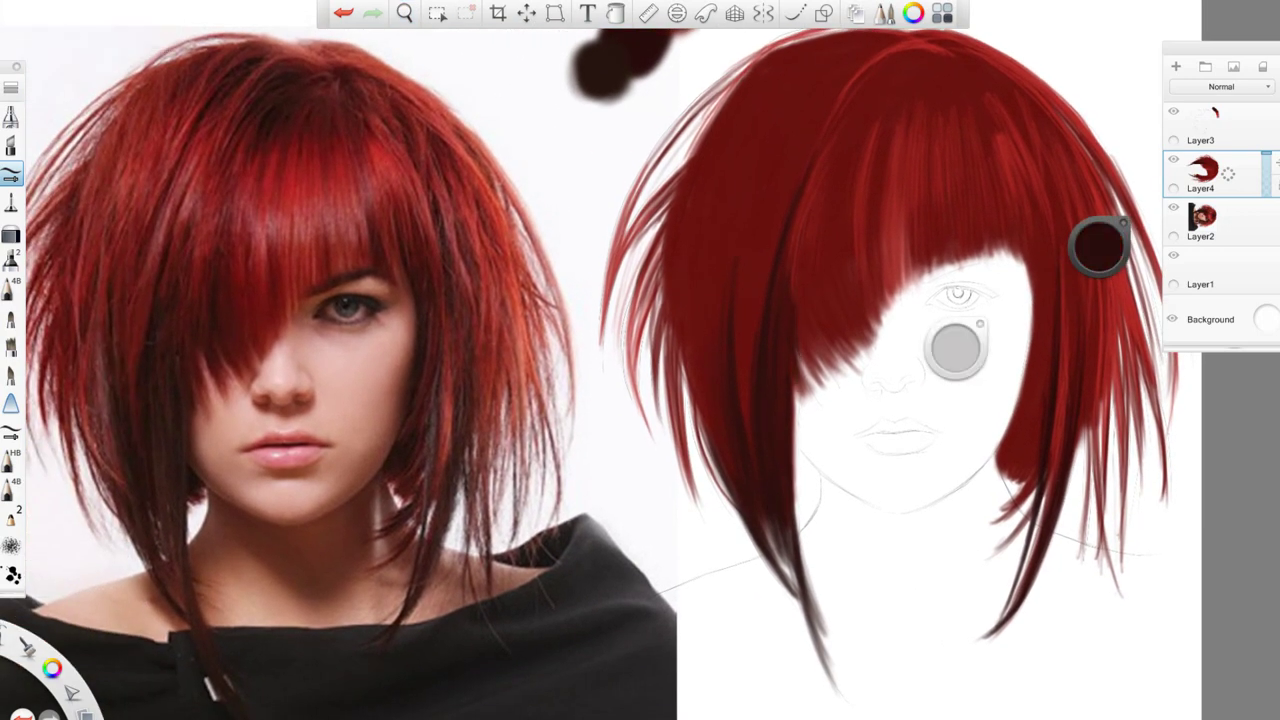
pyautogui.keyDown('alt'); pyautogui.click(806, 362); pyautogui.keyUp('alt')
pyautogui.moveTo(822, 338); pyautogui.dragTo(830, 382)
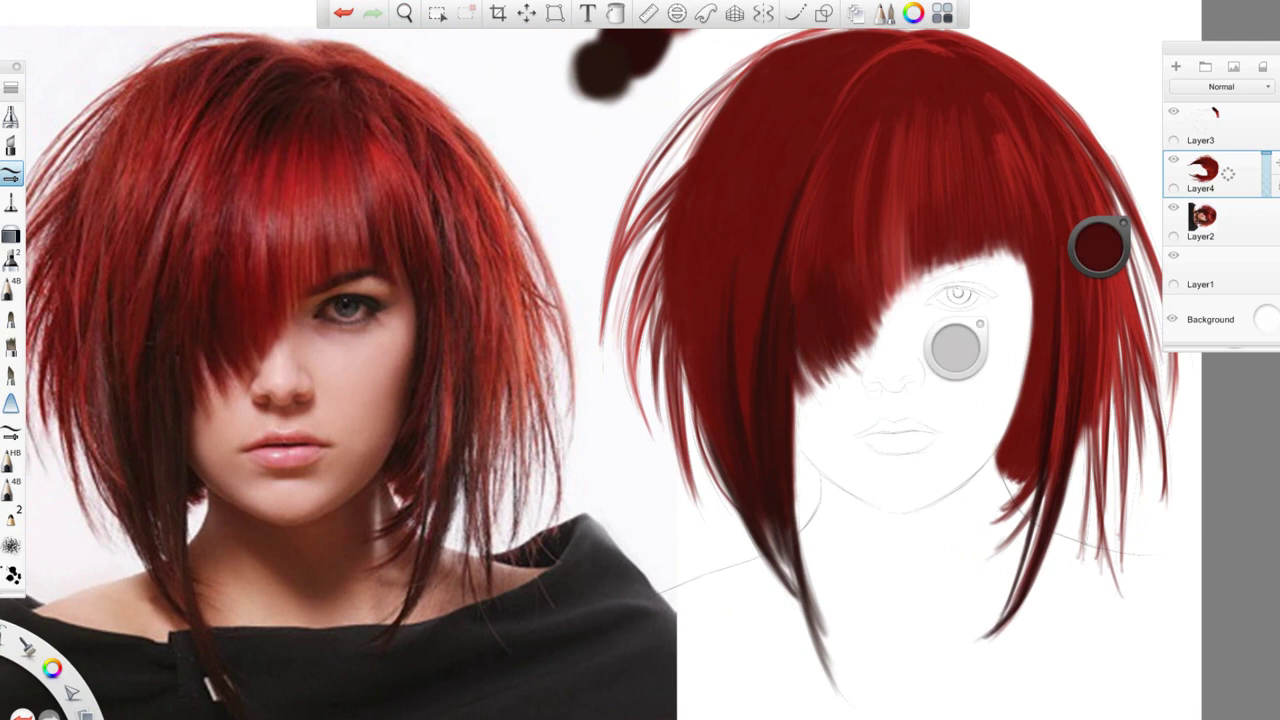
pyautogui.moveTo(814, 362); pyautogui.dragTo(842, 374)
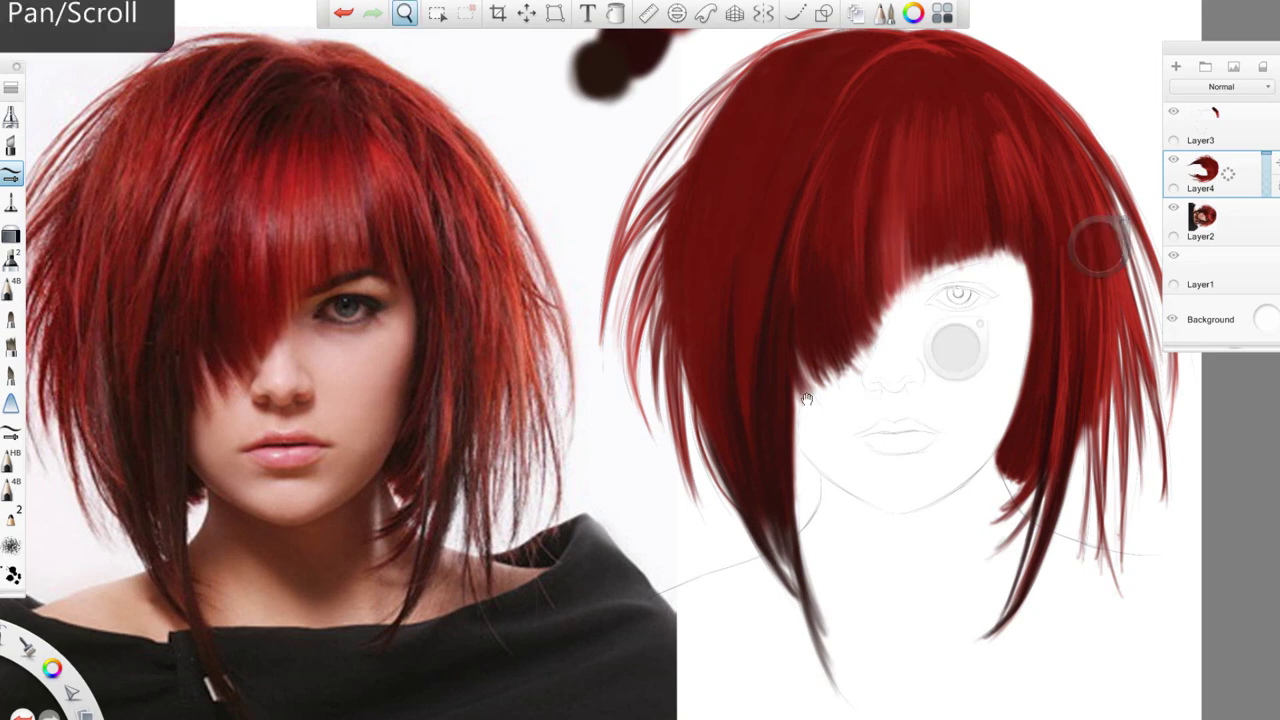
# Layer bright red and sampled dark red strands from the crown and parting down the left side of the hair
pyautogui.scroll(3, 640, 360)
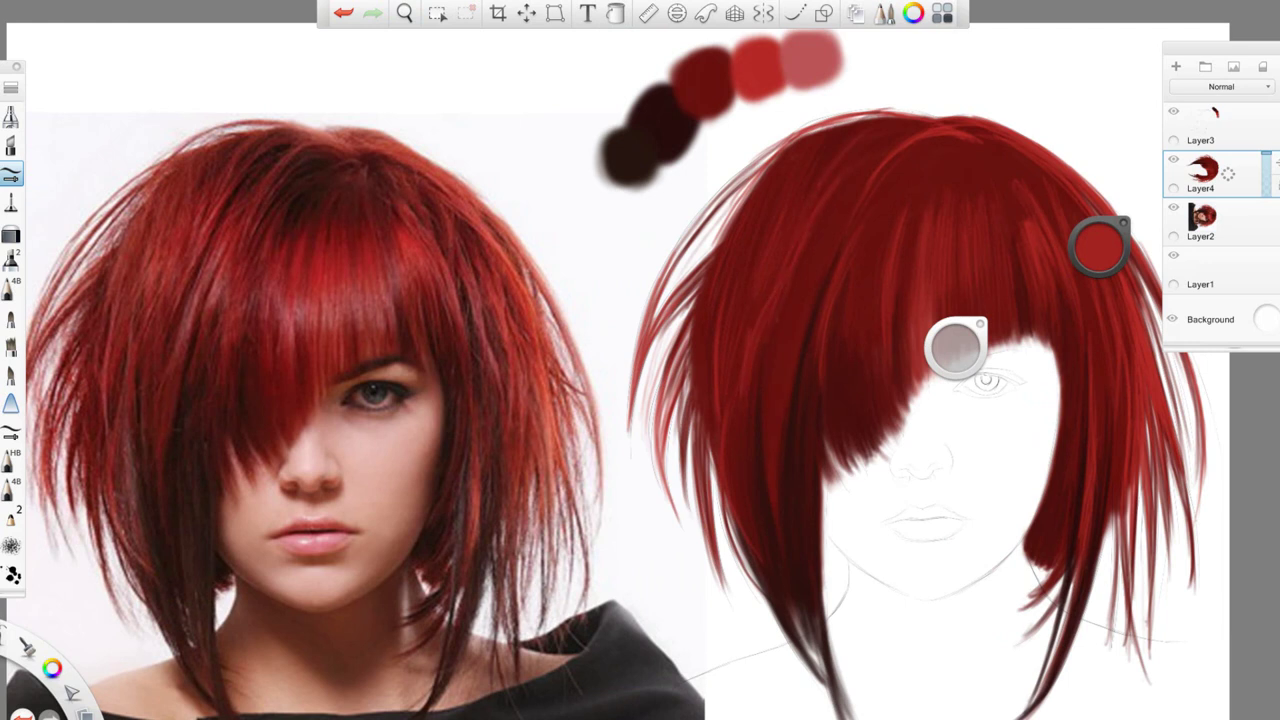
pyautogui.hotkey('ctrl', 'z')
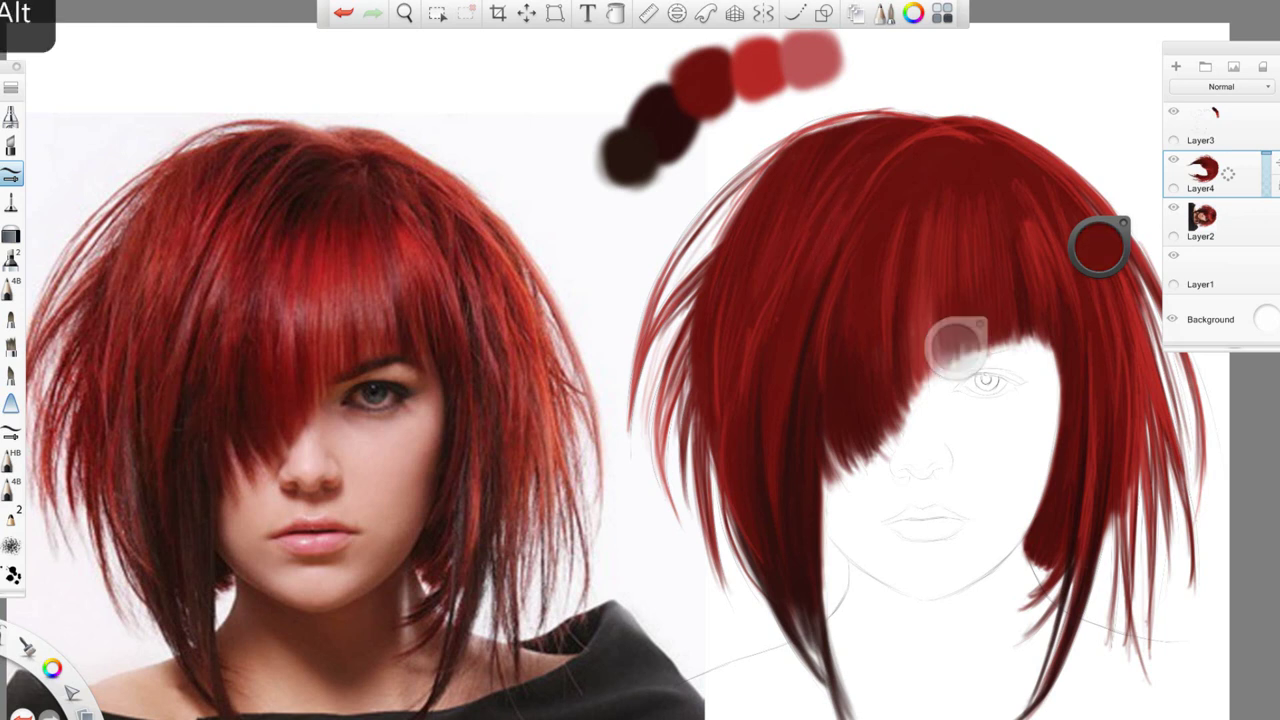
pyautogui.keyDown('alt'); pyautogui.click(802, 433); pyautogui.keyUp('alt')
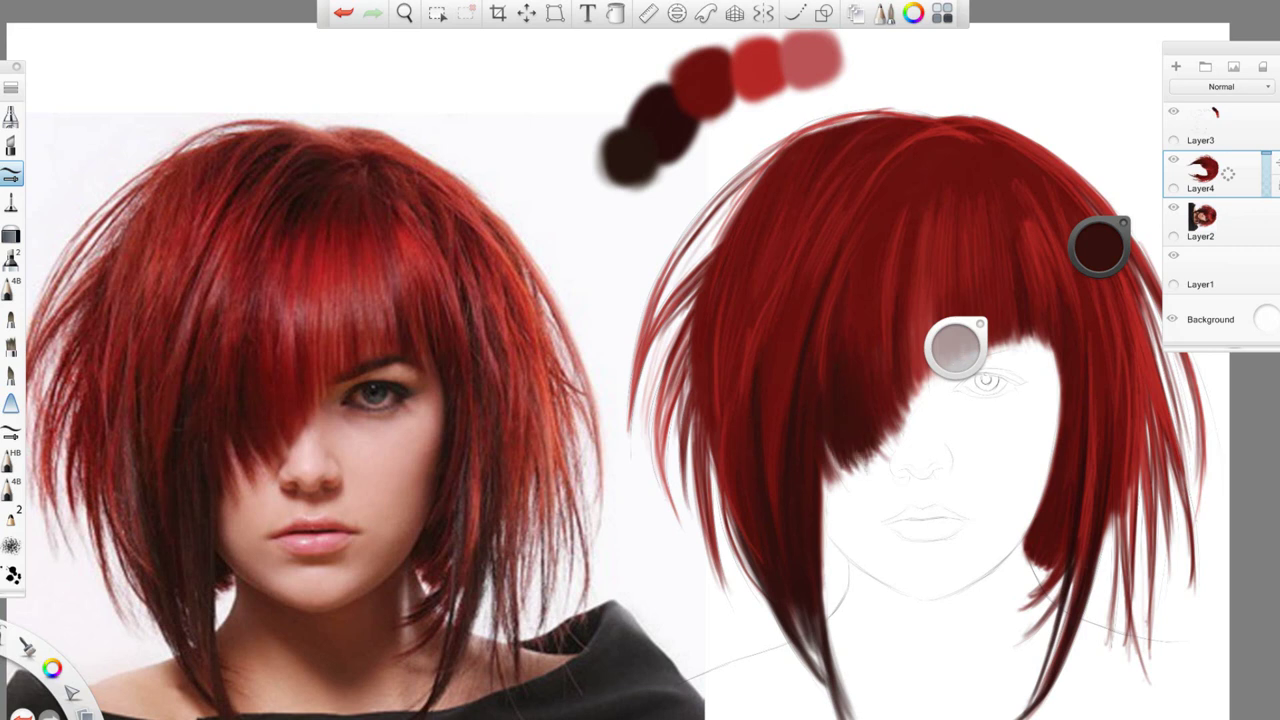
pyautogui.keyDown('alt'); pyautogui.click(630, 160); pyautogui.keyUp('alt')
pyautogui.press('alt')
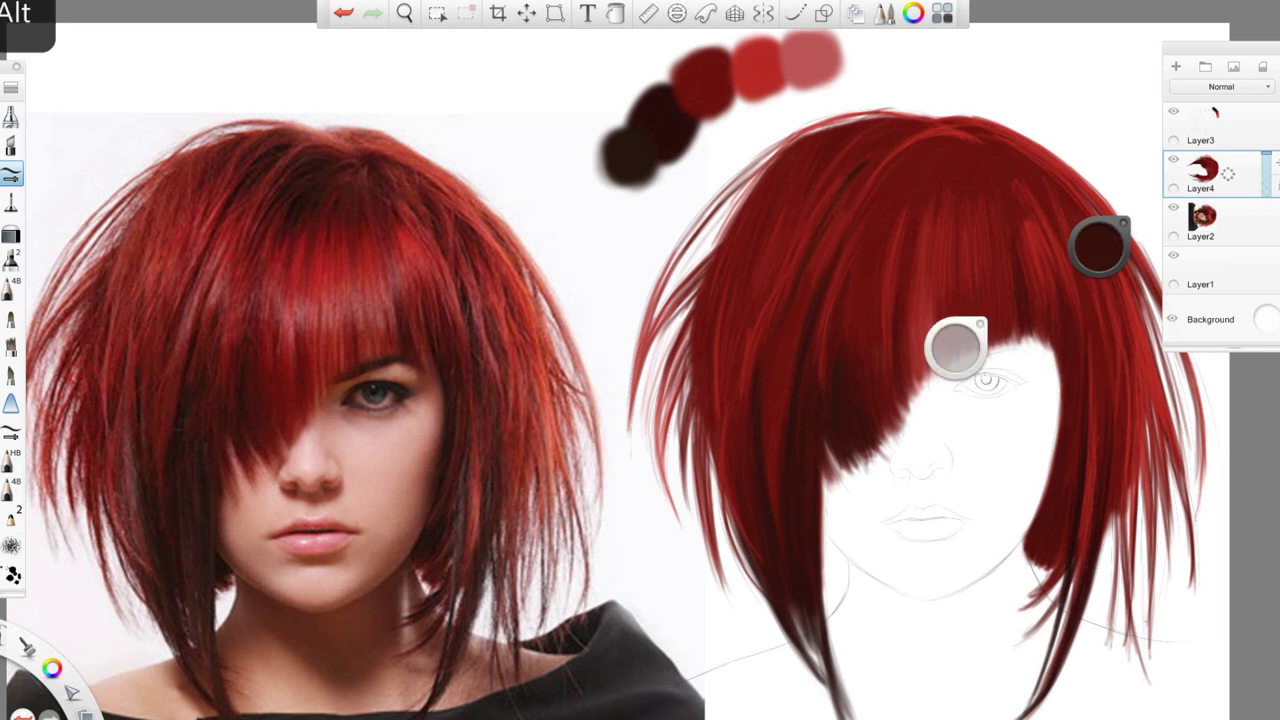
pyautogui.moveTo(957, 347); pyautogui.dragTo(990, 347)
pyautogui.keyDown('alt'); pyautogui.click(1000, 250); pyautogui.keyUp('alt')
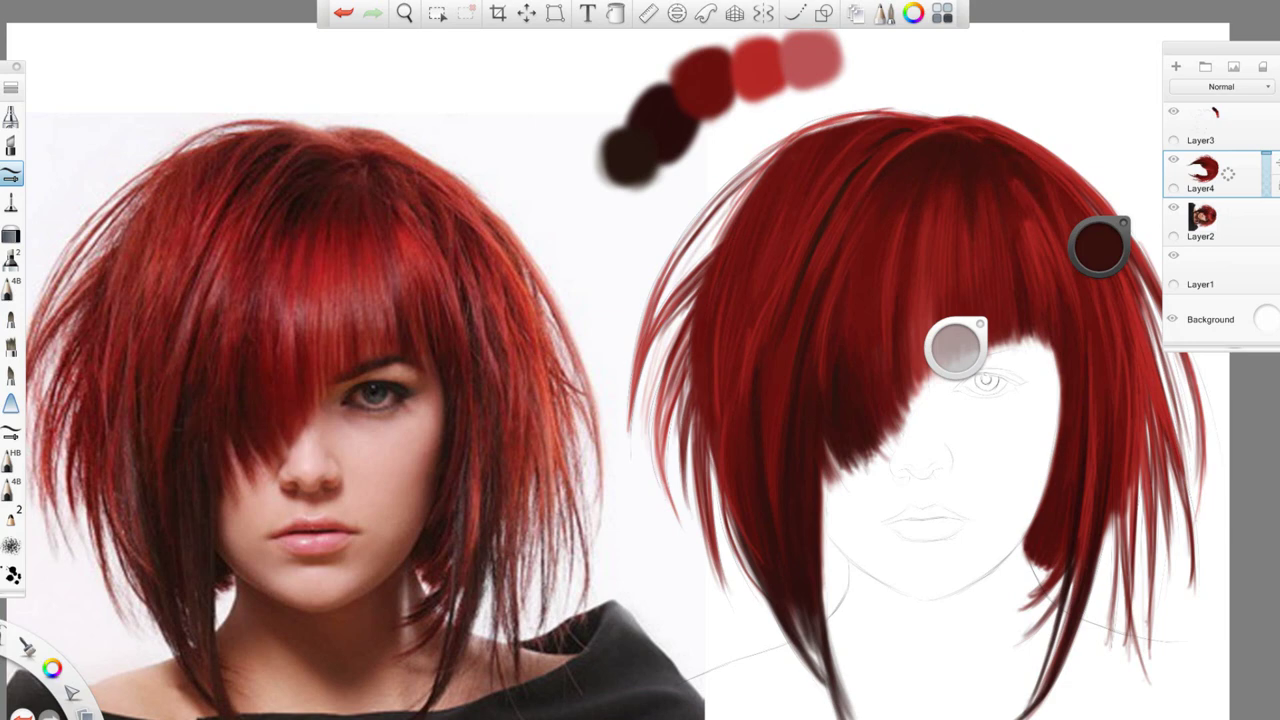
# Sample the light pinkish red and paint thin highlight strands over the crown, bangs and left side of the hair
pyautogui.moveTo(640, 400); pyautogui.dragTo(580, 320)
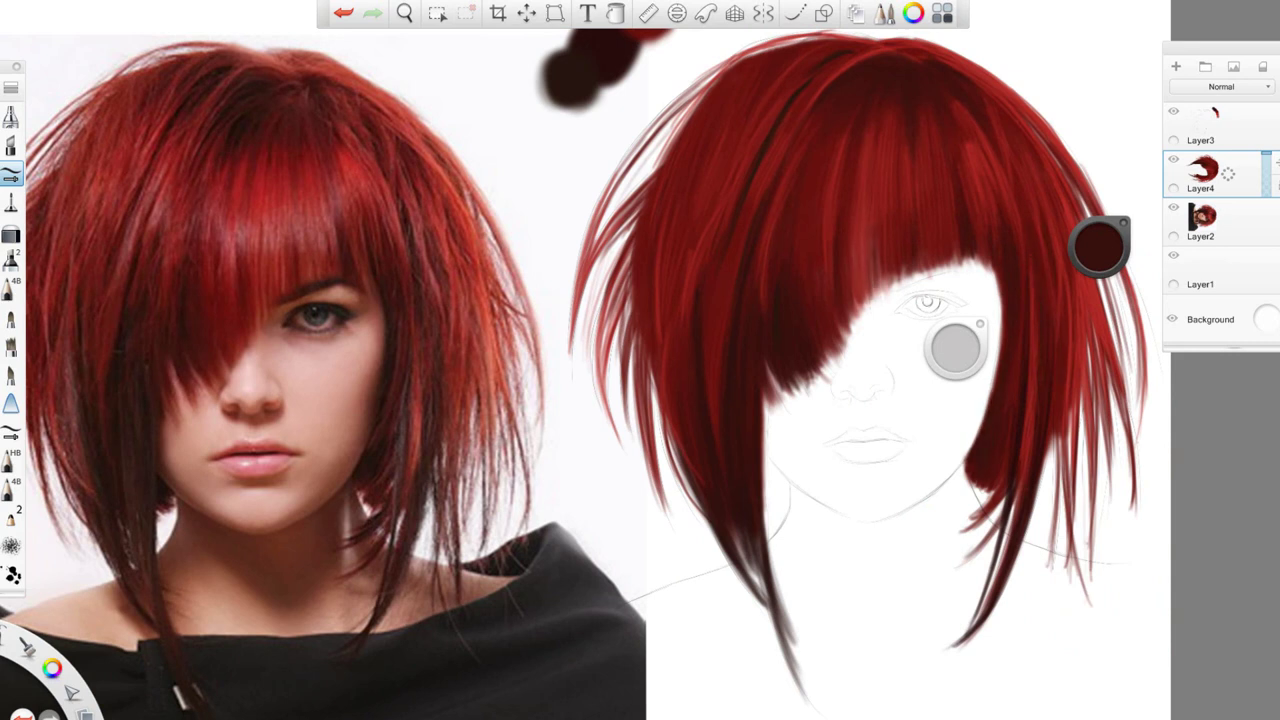
pyautogui.moveTo(640, 400); pyautogui.dragTo(708, 404)
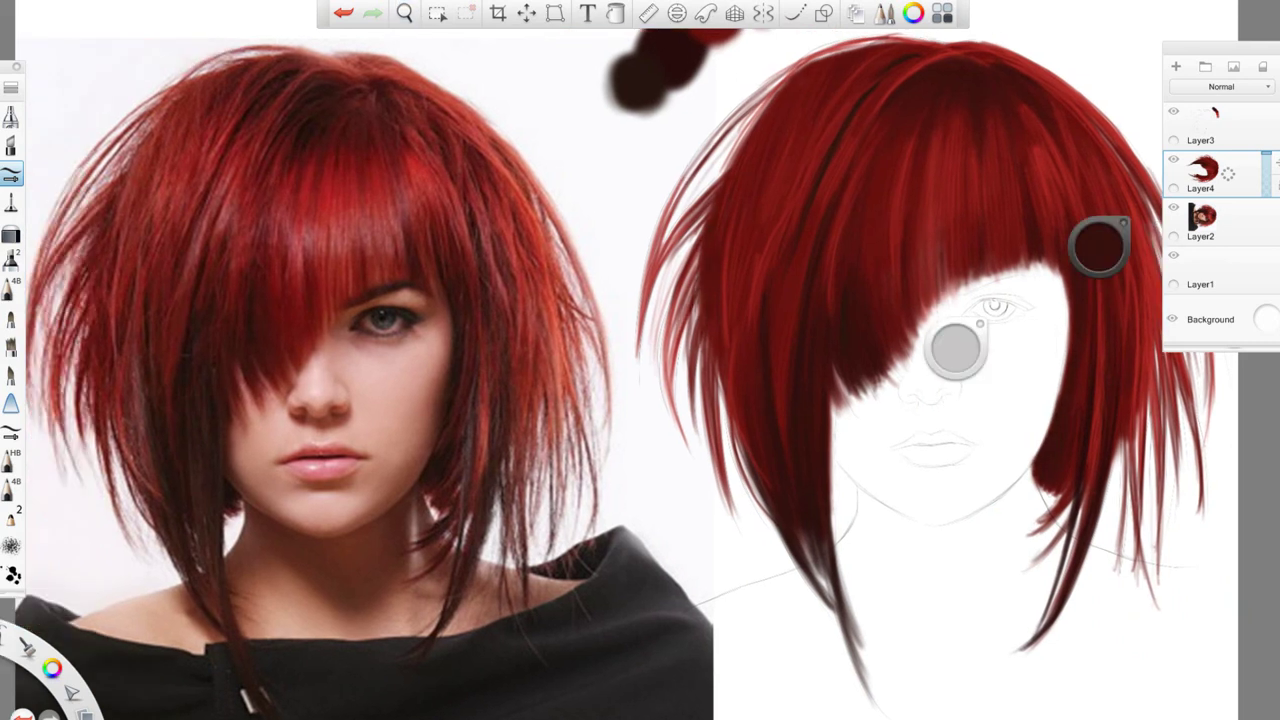
pyautogui.scroll(5, 640, 400)
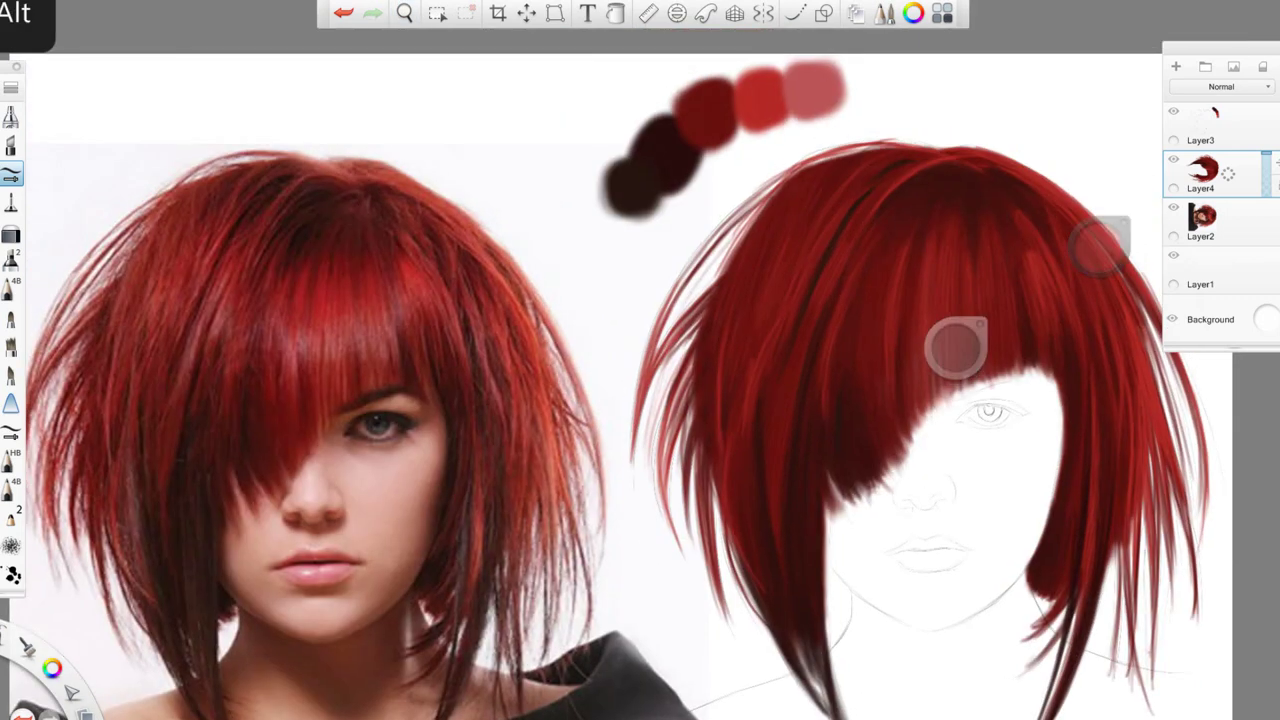
pyautogui.keyDown('alt'); pyautogui.click(762, 97); pyautogui.keyUp('alt')
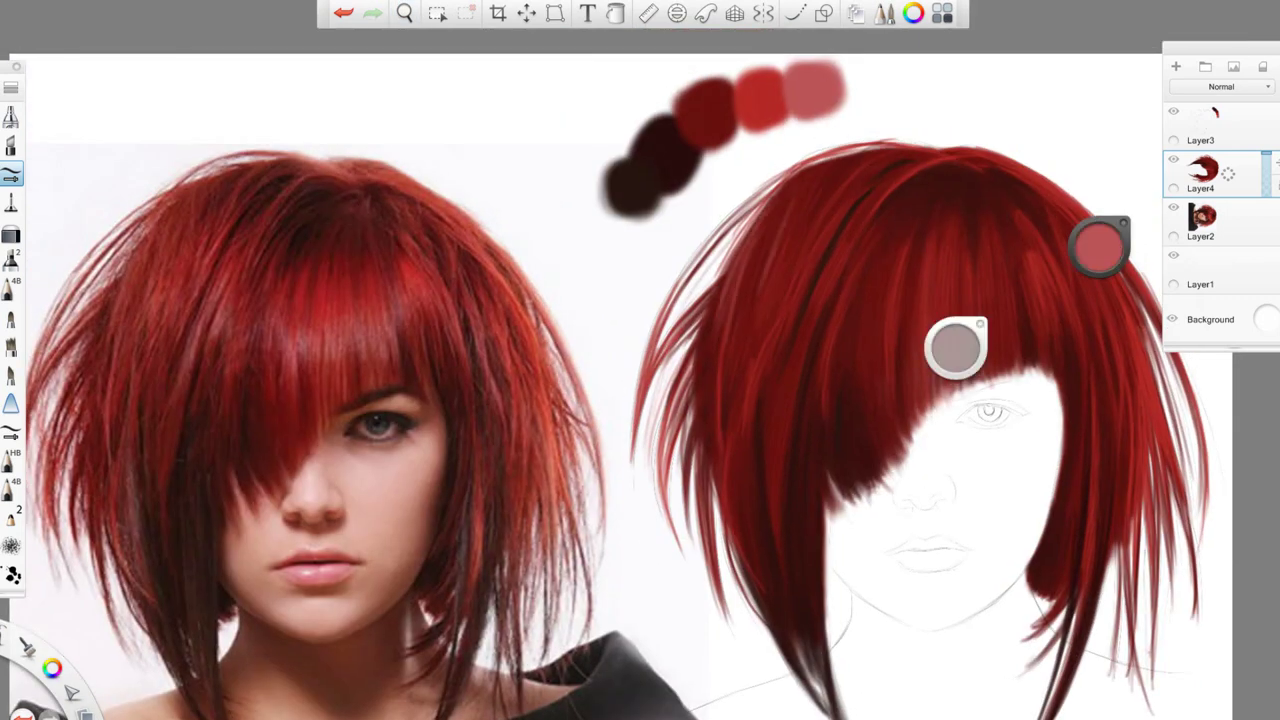
pyautogui.hotkey('ctrl', 'z')
pyautogui.moveTo(955, 347)
pyautogui.mouseDown()
pyautogui.moveTo(958, 333)
pyautogui.moveTo(956, 356)
pyautogui.mouseUp()
pyautogui.moveTo(916, 170)
pyautogui.mouseDown()
pyautogui.moveTo(970, 158)
pyautogui.moveTo(956, 154)
pyautogui.moveTo(1030, 182)
pyautogui.mouseUp()
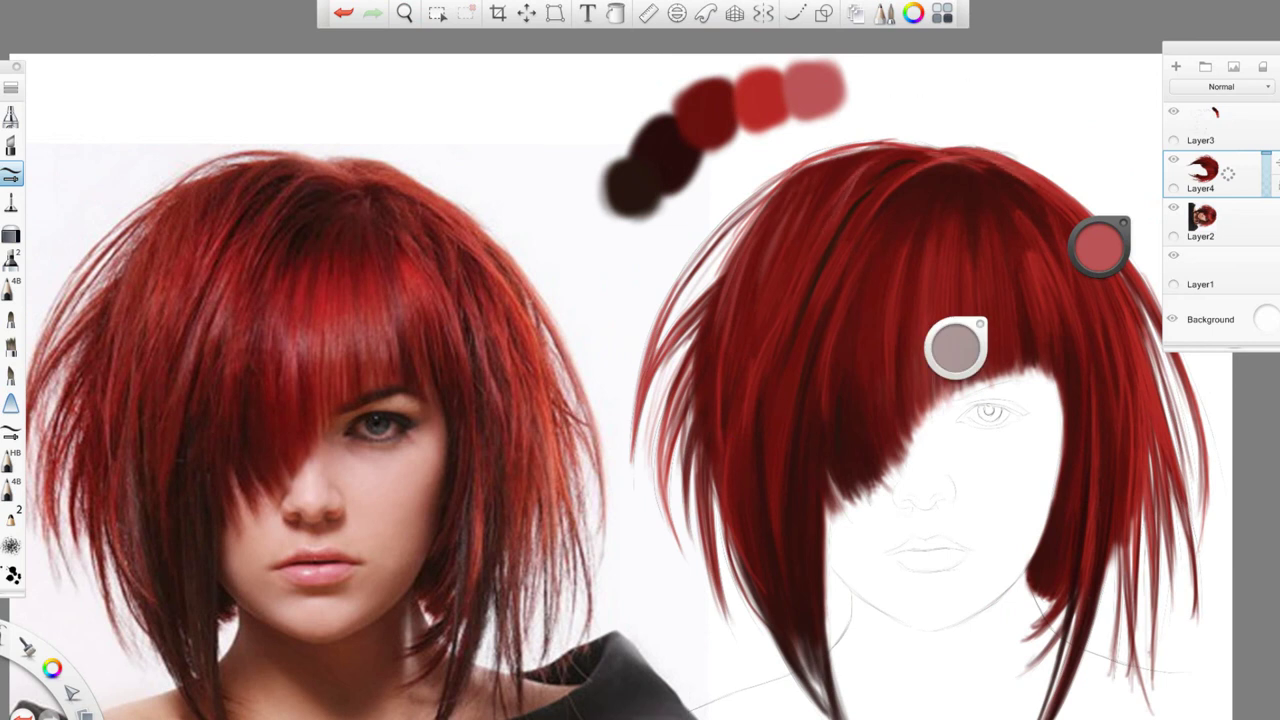
# Lighten the brush colour and paint pinkish highlight strands along the top of the crown and the hair's sides
pyautogui.hscroll(3, 620, 385)
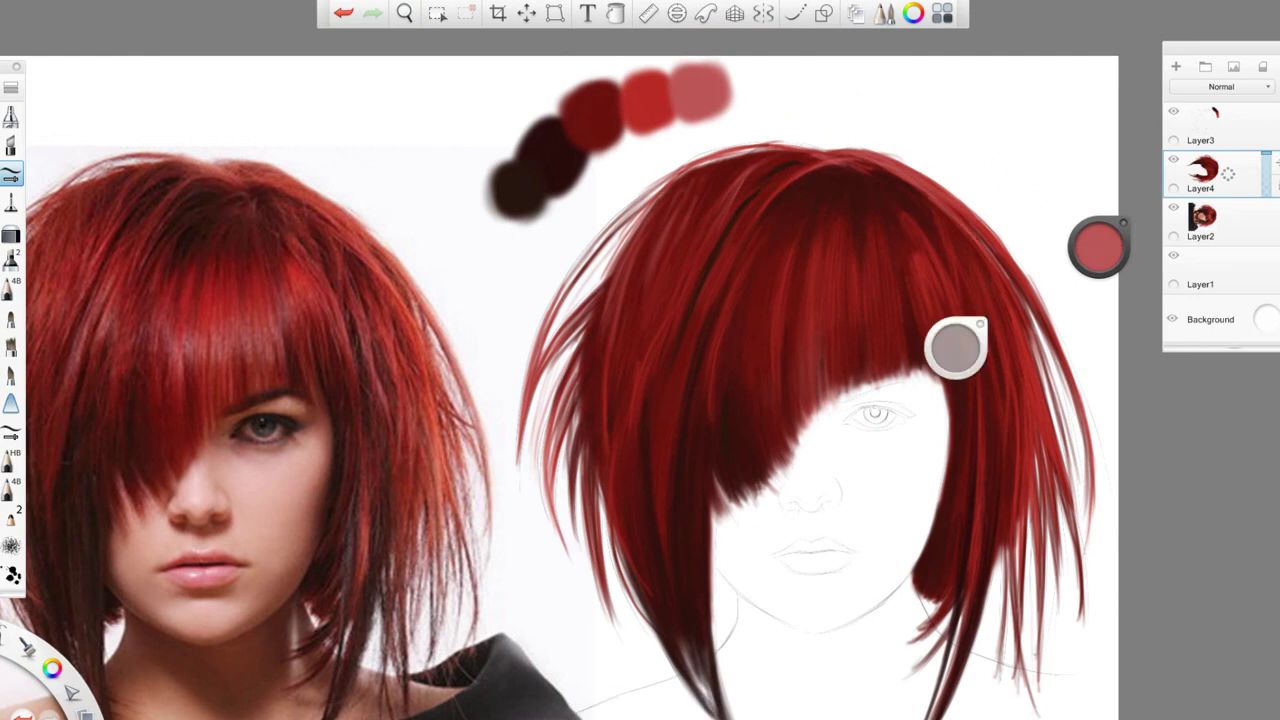
pyautogui.moveTo(1099, 248); pyautogui.dragTo(1099, 236)
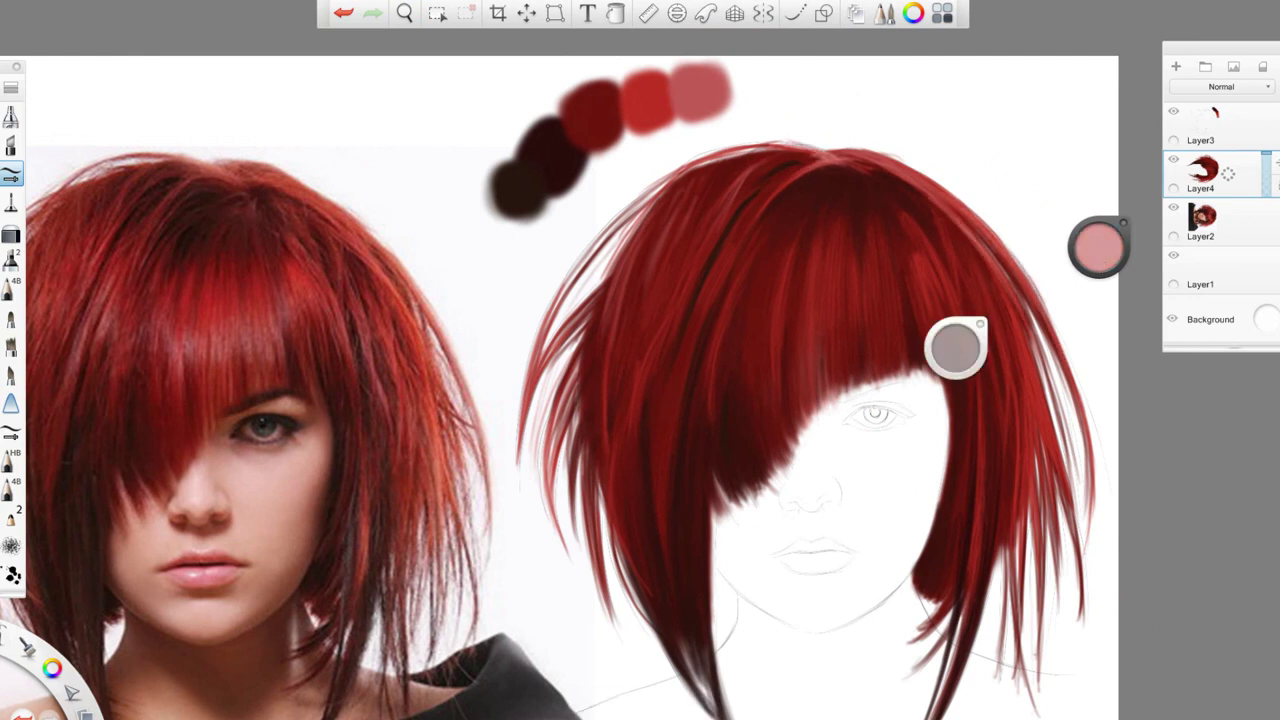
pyautogui.hscroll(-3, 730, 94)
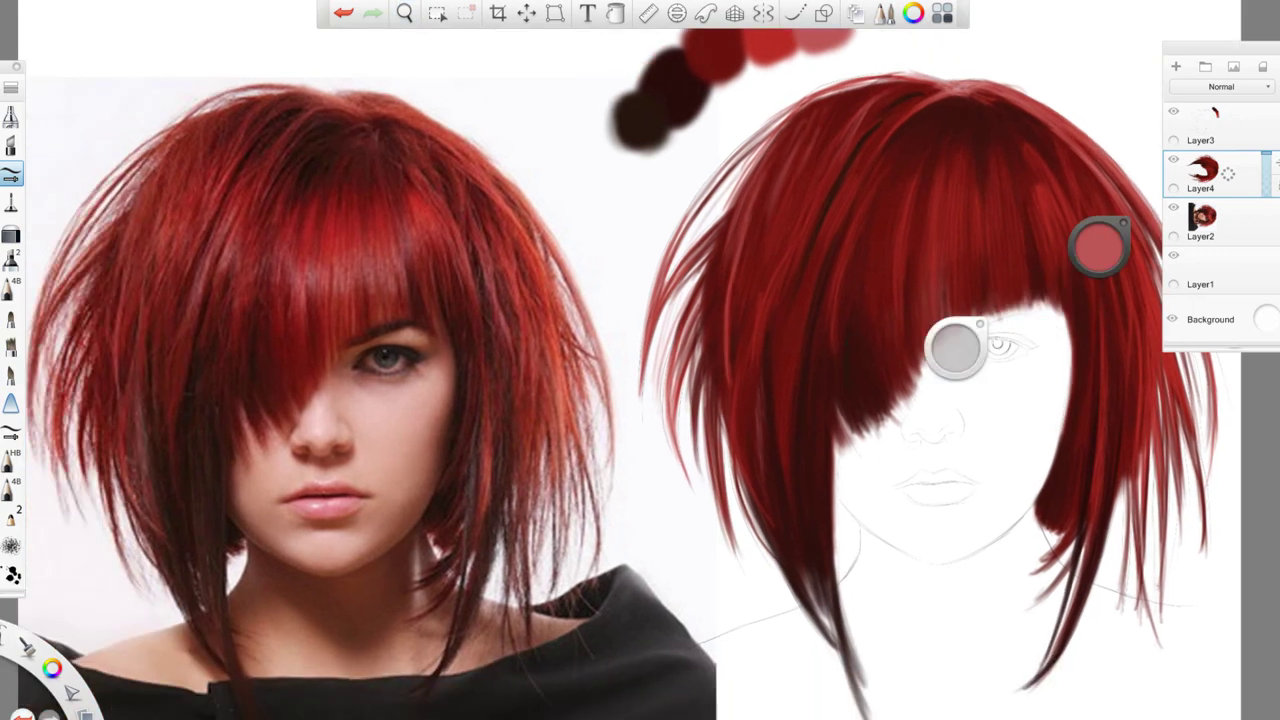
pyautogui.moveTo(1099, 248); pyautogui.dragTo(1099, 236)
pyautogui.moveTo(764, 420)
pyautogui.mouseDown()
pyautogui.moveTo(755, 480)
pyautogui.moveTo(736, 482)
pyautogui.moveTo(745, 528)
pyautogui.mouseUp()
# Alternate between sampled dark red and pinkish red to add contrasting strands around the upper hair
pyautogui.keyDown('alt'); pyautogui.click(675, 95); pyautogui.keyUp('alt')
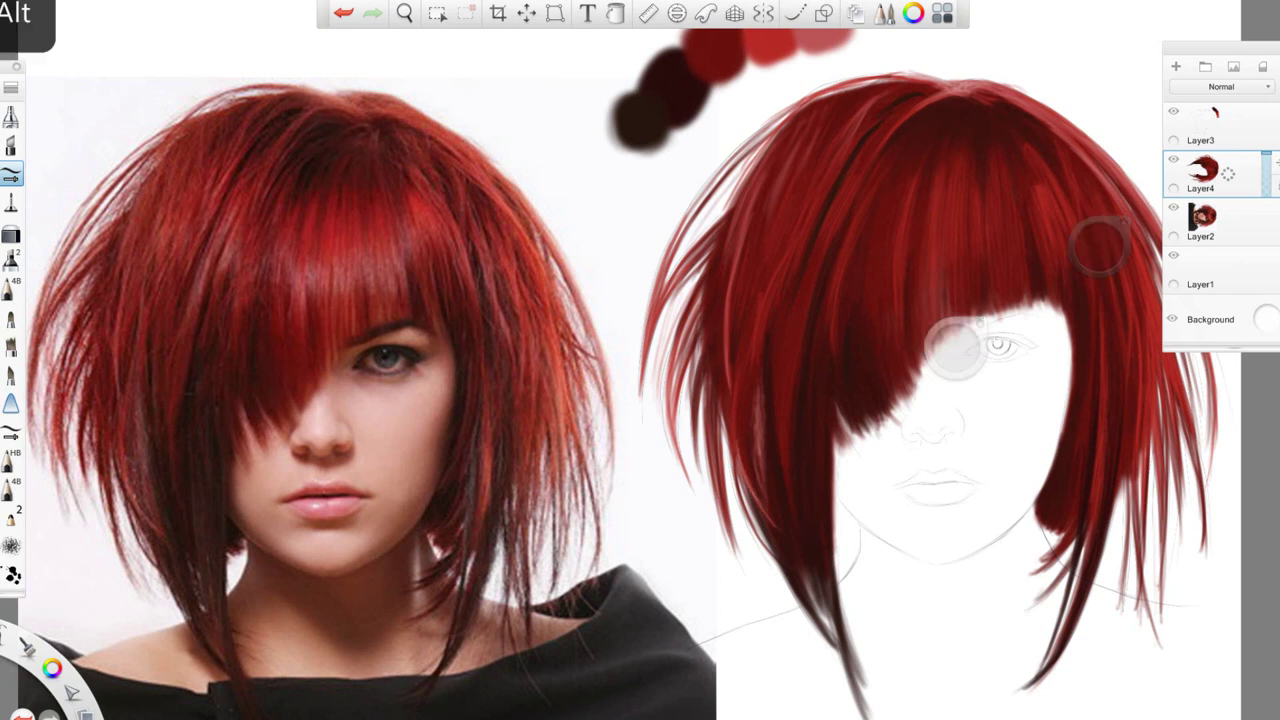
pyautogui.press('alt')
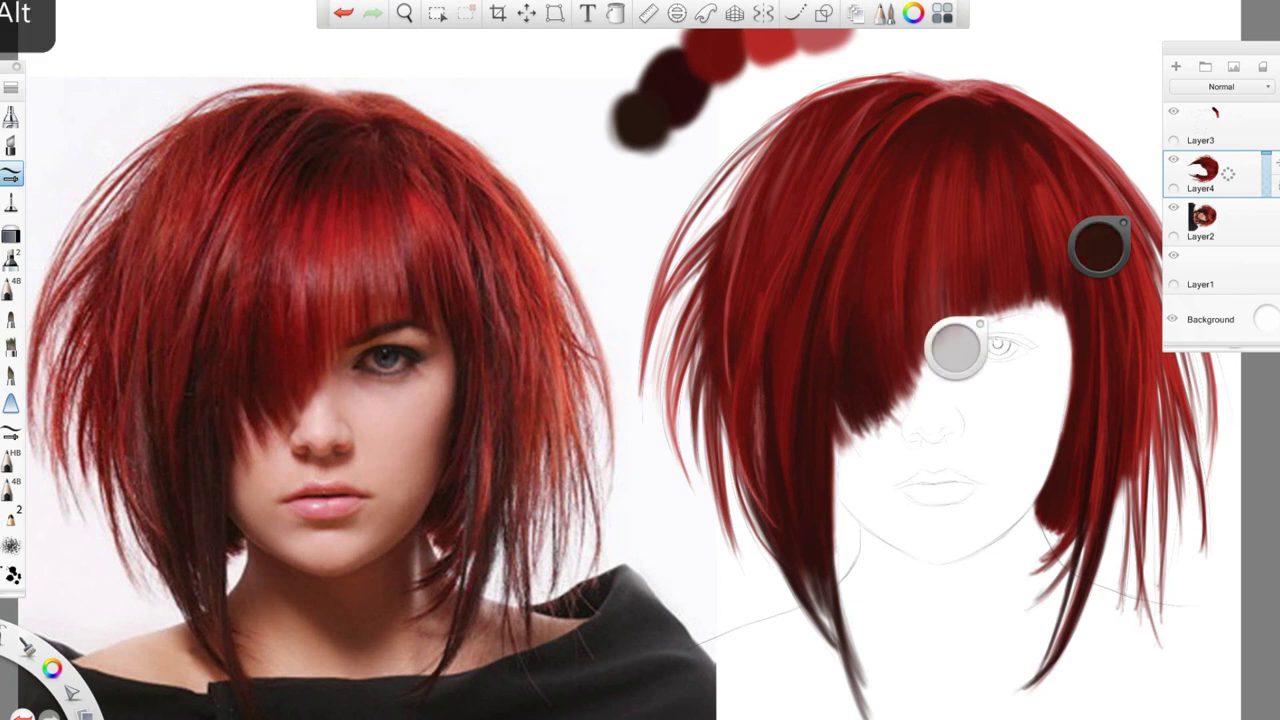
pyautogui.keyDown('alt'); pyautogui.click(775, 45); pyautogui.keyUp('alt')
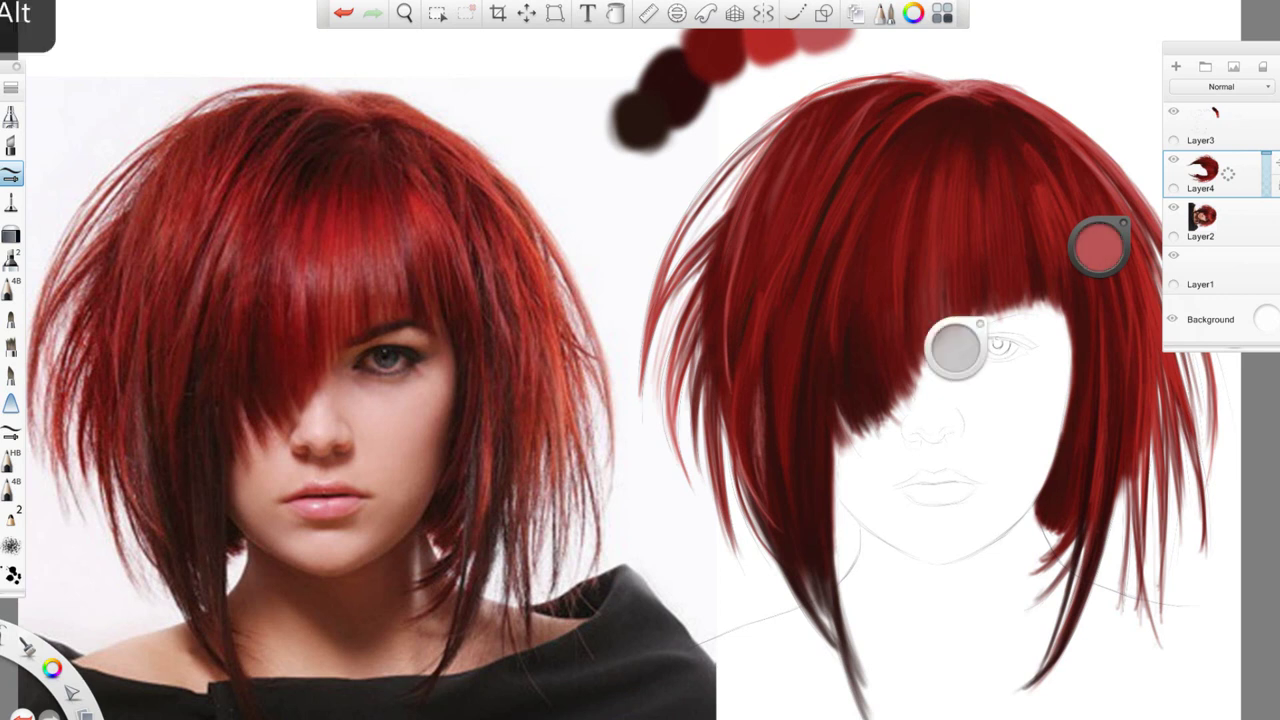
pyautogui.moveTo(752, 188); pyautogui.dragTo(794, 132)
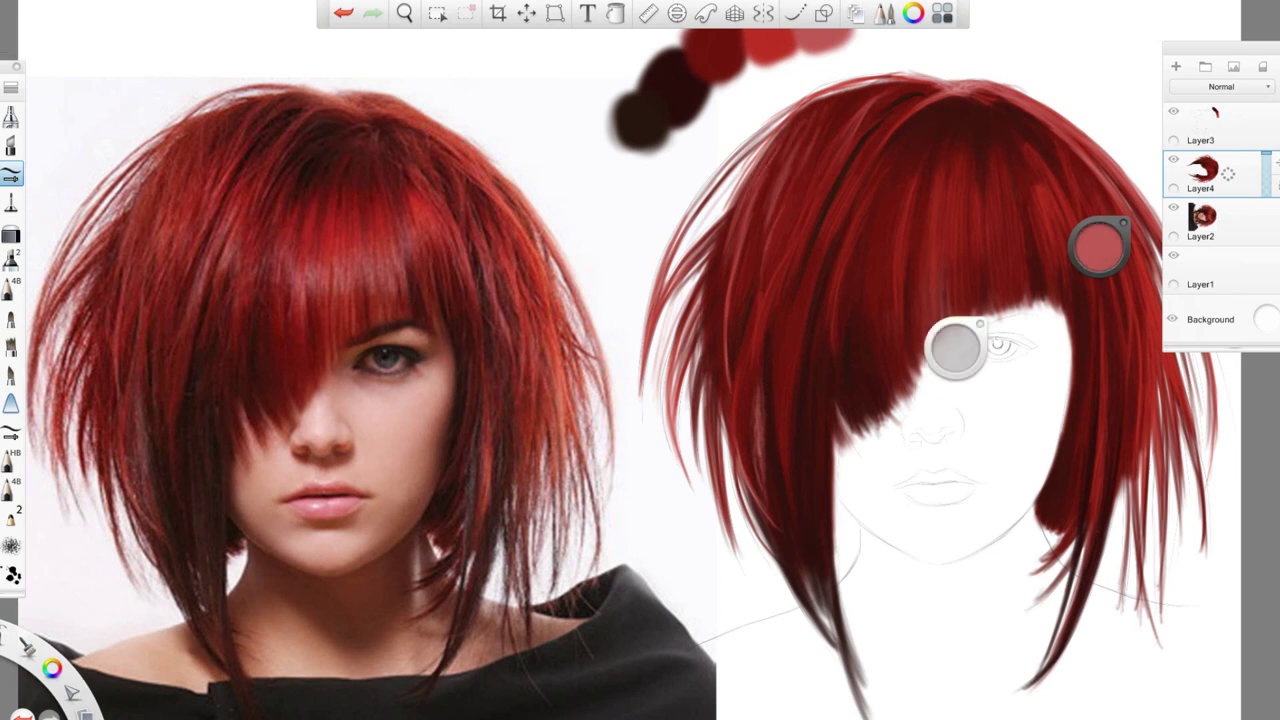
# Sample the bright red and paint fine strands curving down the outer left edge of the crown
pyautogui.keyDown('alt'); pyautogui.click(770, 45); pyautogui.keyUp('alt')
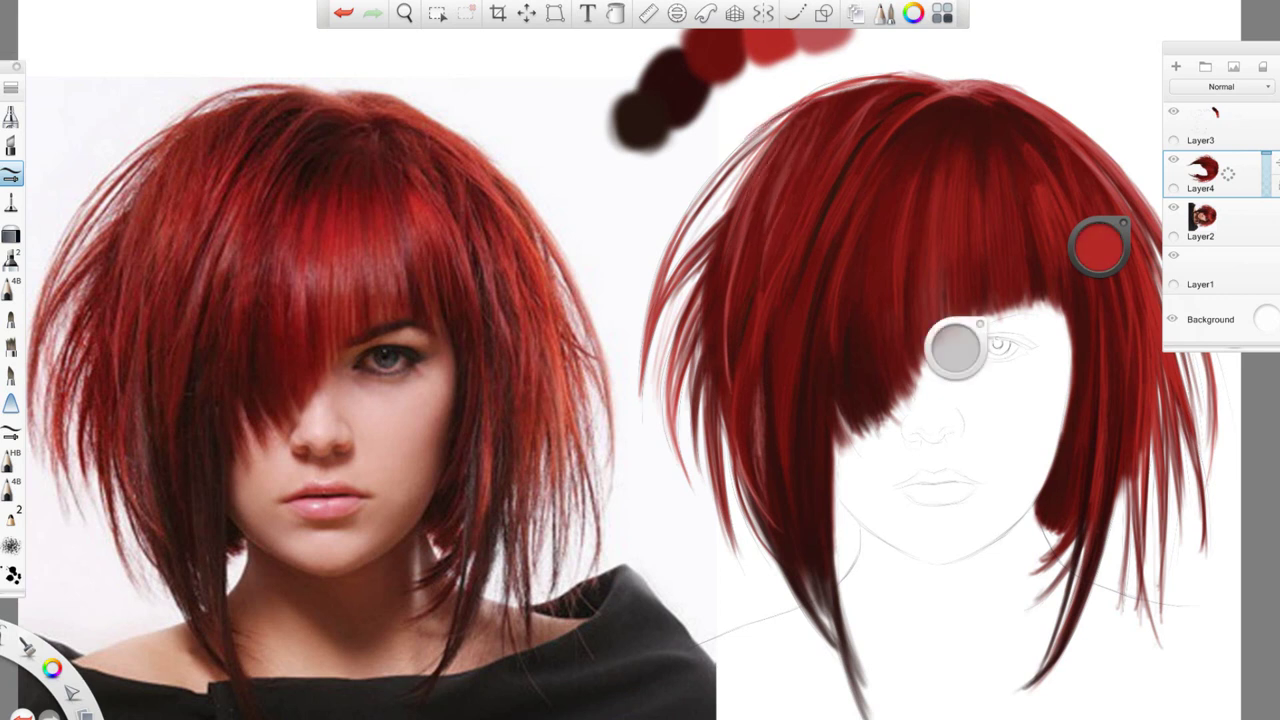
pyautogui.moveTo(770, 138); pyautogui.dragTo(675, 272)
pyautogui.keyDown('alt'); pyautogui.click(775, 45); pyautogui.keyUp('alt')
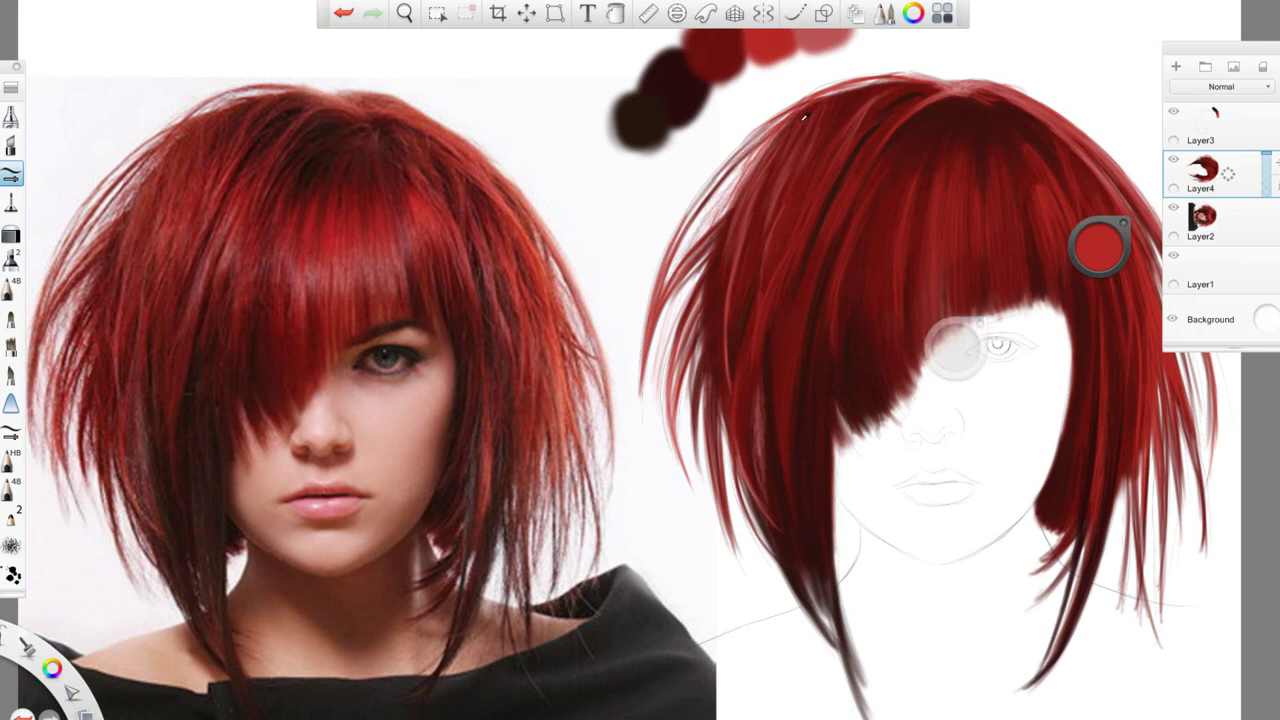
pyautogui.keyDown('alt'); pyautogui.click(790, 125); pyautogui.keyUp('alt')
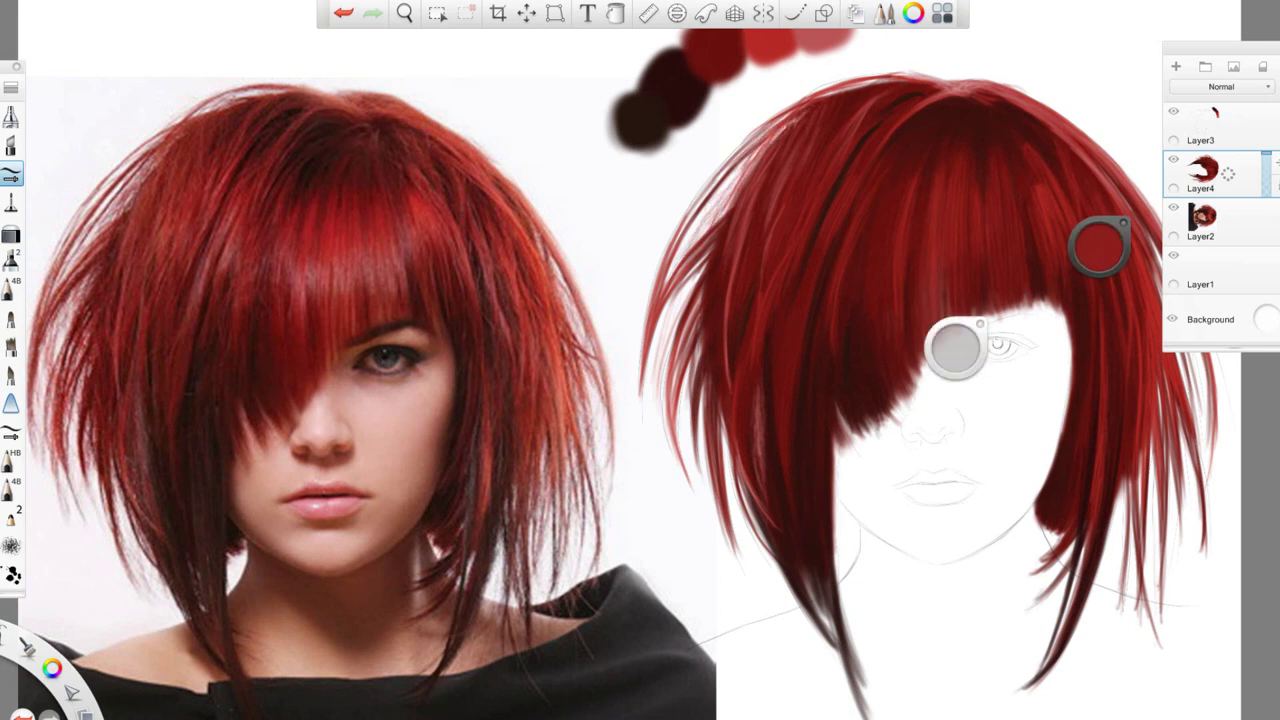
# Resample reds along the hair's top edge, paint fine strands there and add dark strands fanning out beneath the crown
pyautogui.keyDown('alt'); pyautogui.click(855, 86); pyautogui.keyUp('alt')
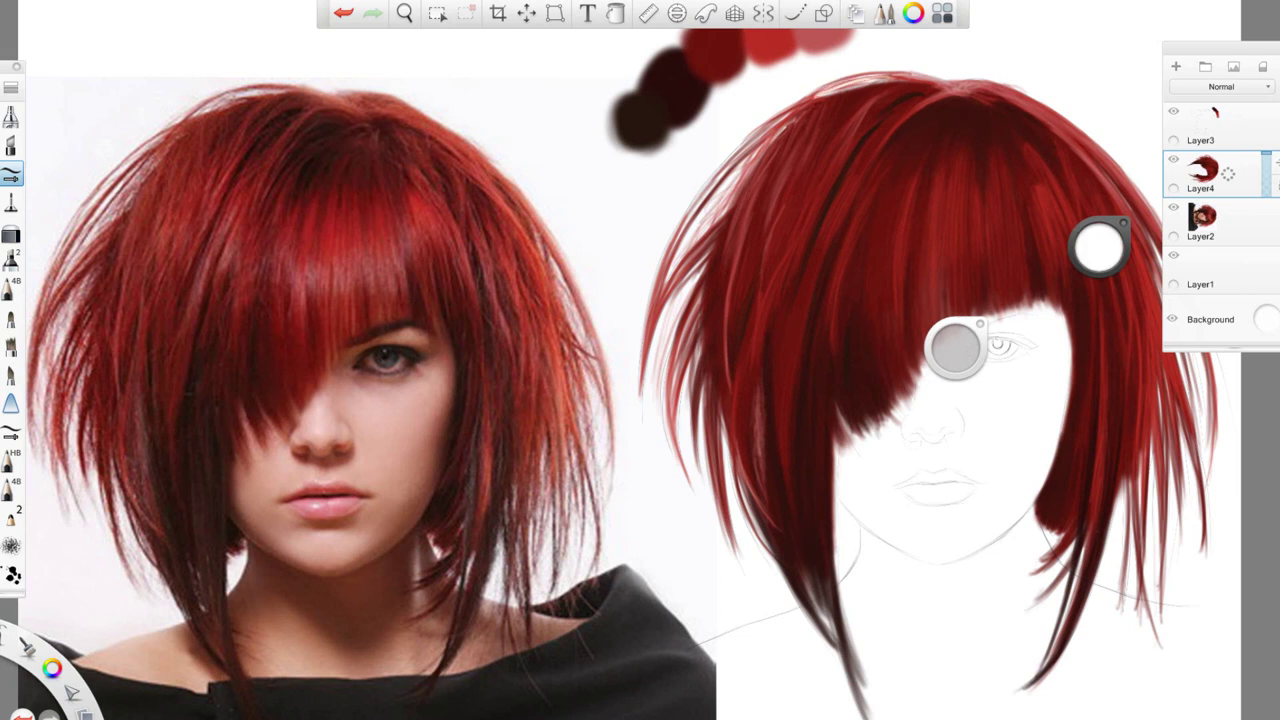
pyautogui.hotkey('ctrl', 'z')
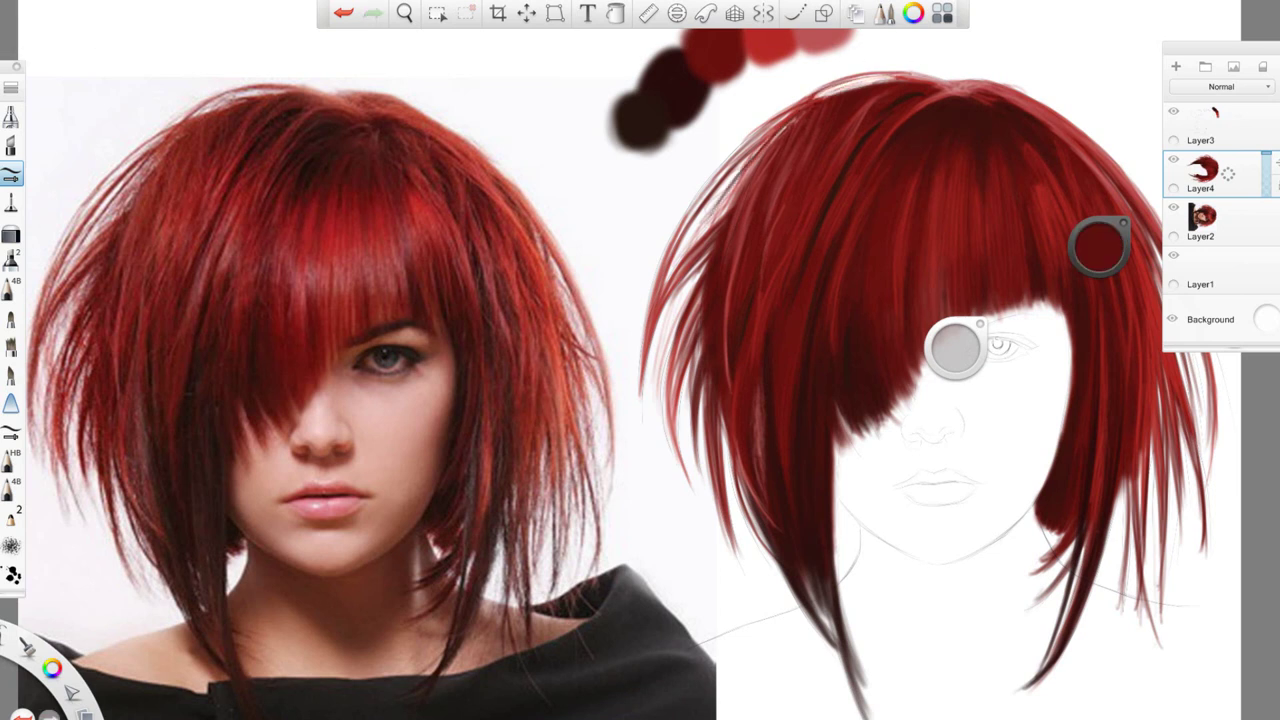
pyautogui.keyDown('alt'); pyautogui.click(862, 75); pyautogui.keyUp('alt')
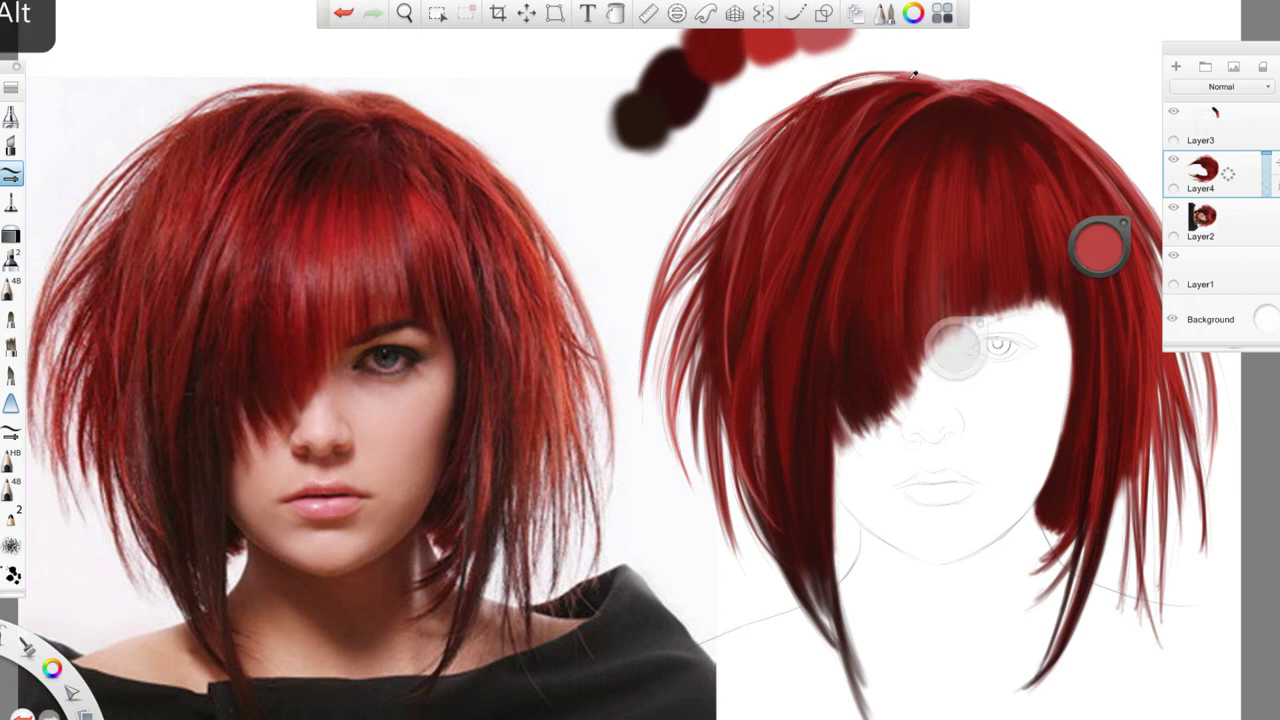
pyautogui.keyDown('alt'); pyautogui.click(925, 77); pyautogui.keyUp('alt')
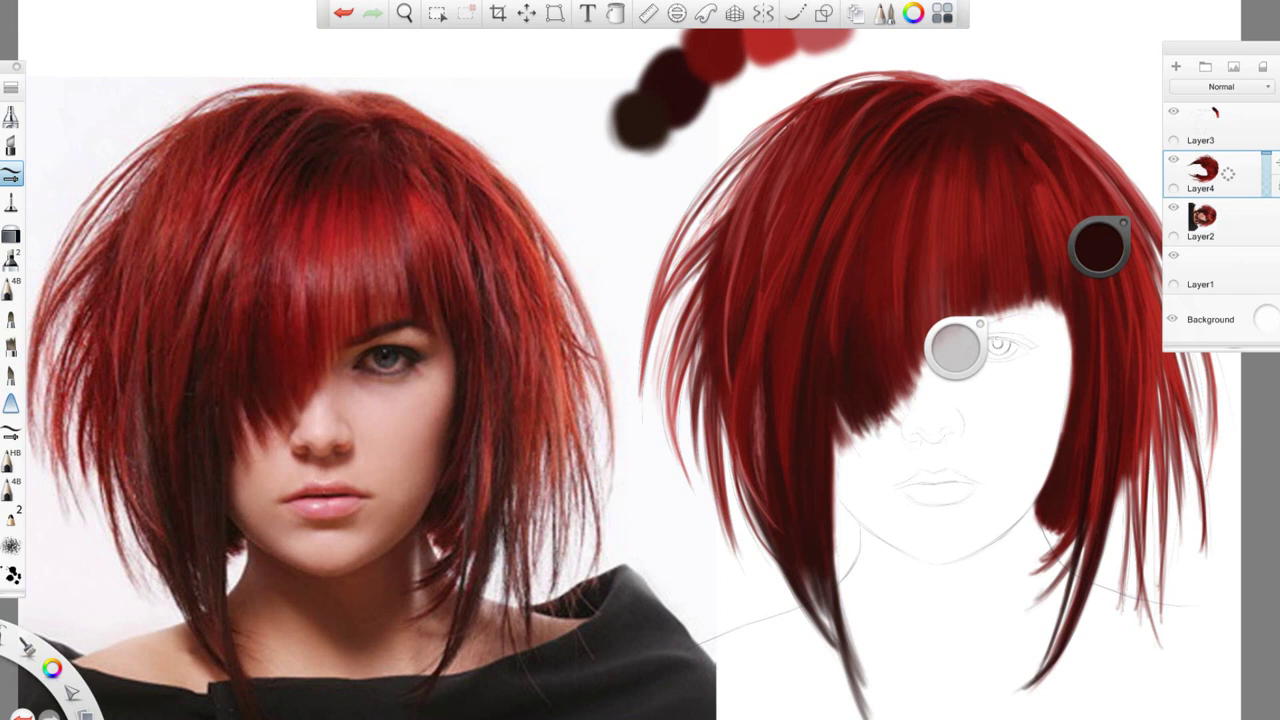
# Blend the crown strands with sampled bright, mid and pinkish reds, undoing one stroke
pyautogui.press('alt')
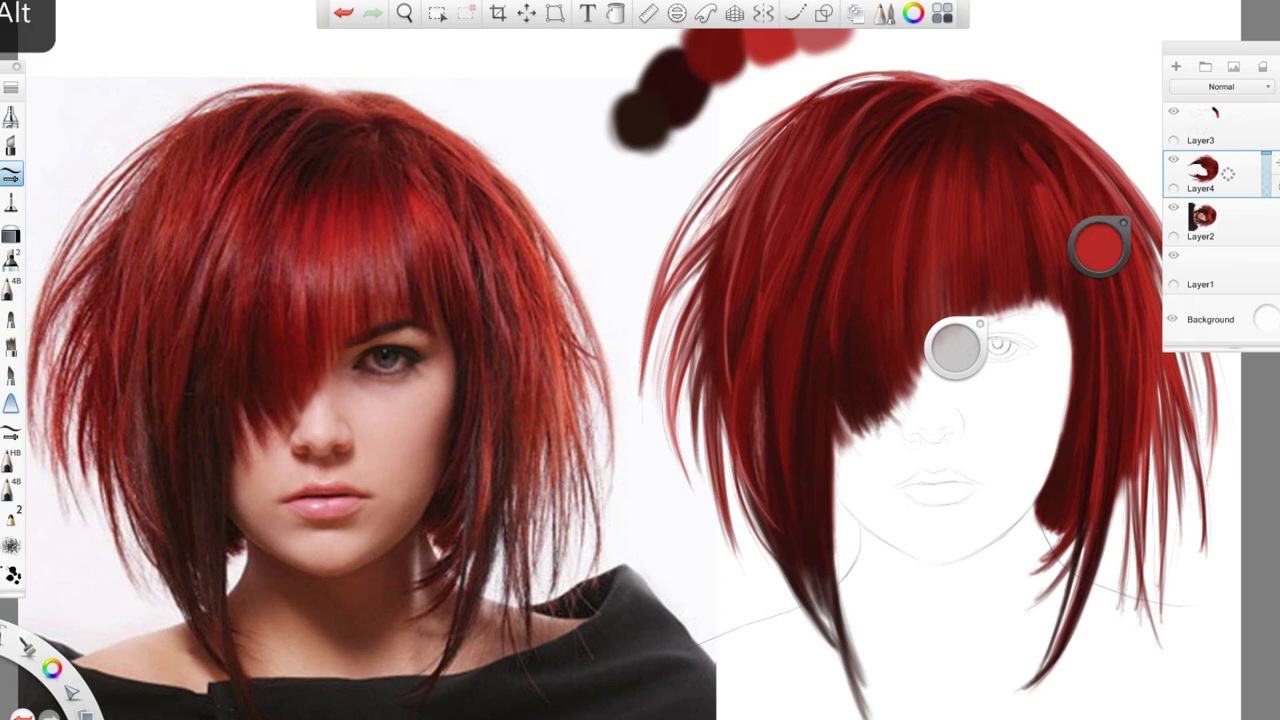
pyautogui.press('alt')
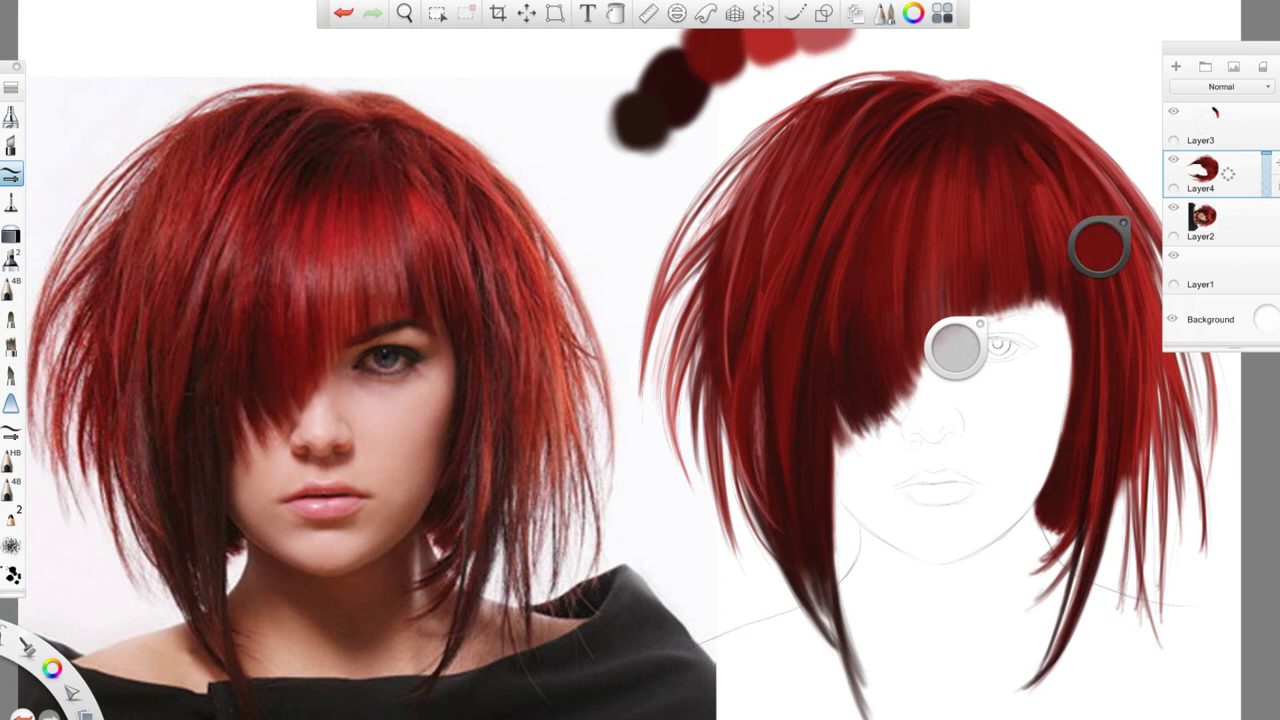
pyautogui.press('alt')
pyautogui.press('alt')
pyautogui.hotkey('ctrl', 'z')
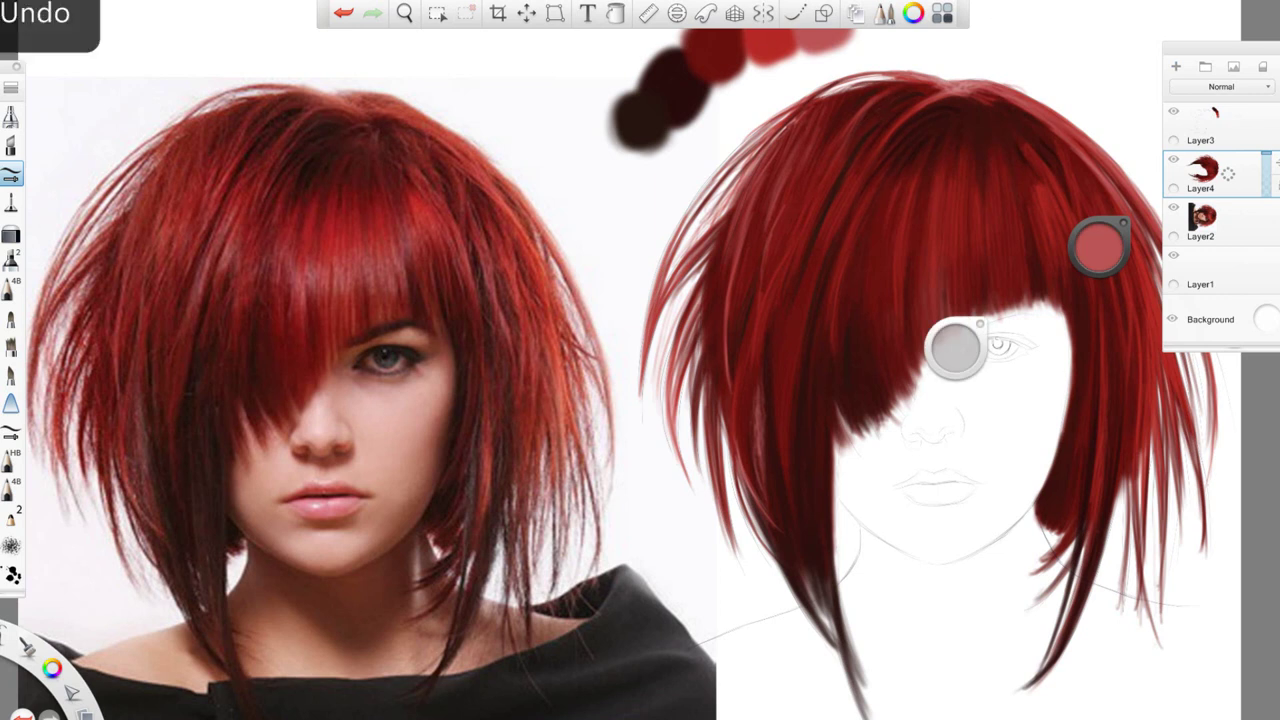
pyautogui.press('alt')
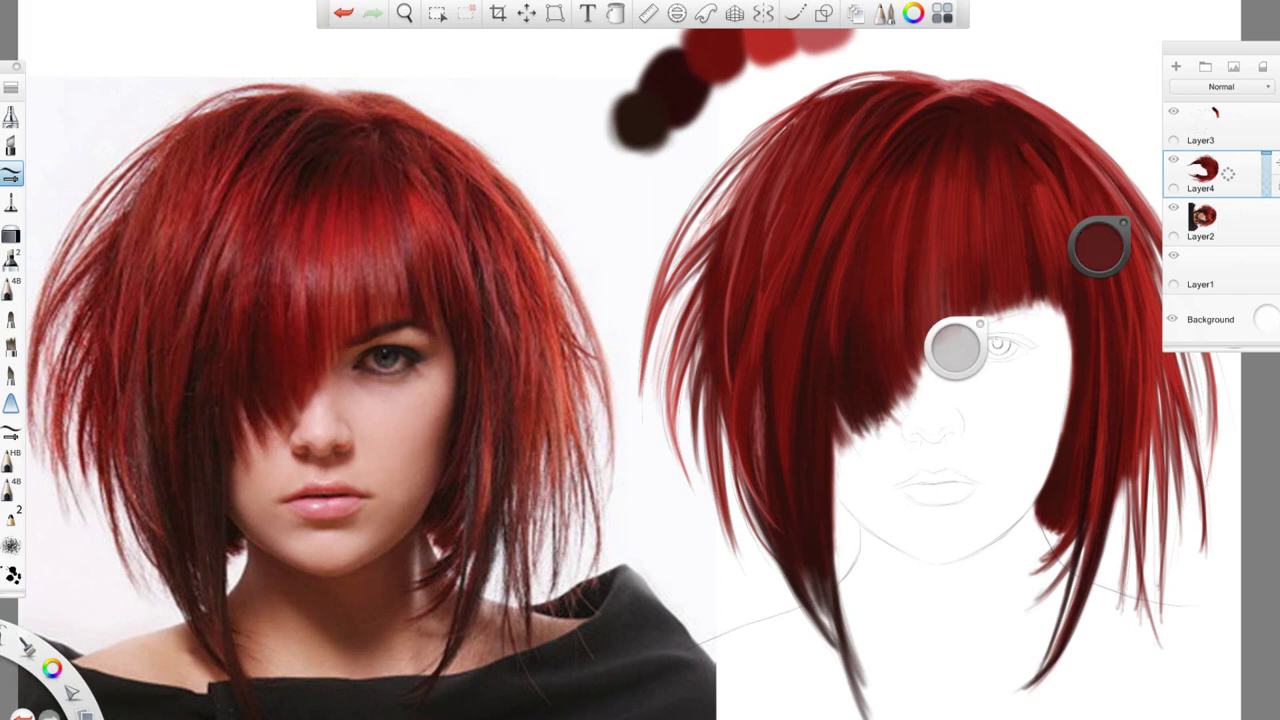
# Alternate sampled dark, pinkish, bright and mid reds to refine the strands down the left side of the hair
pyautogui.keyDown('alt'); pyautogui.click(956, 344); pyautogui.keyUp('alt')
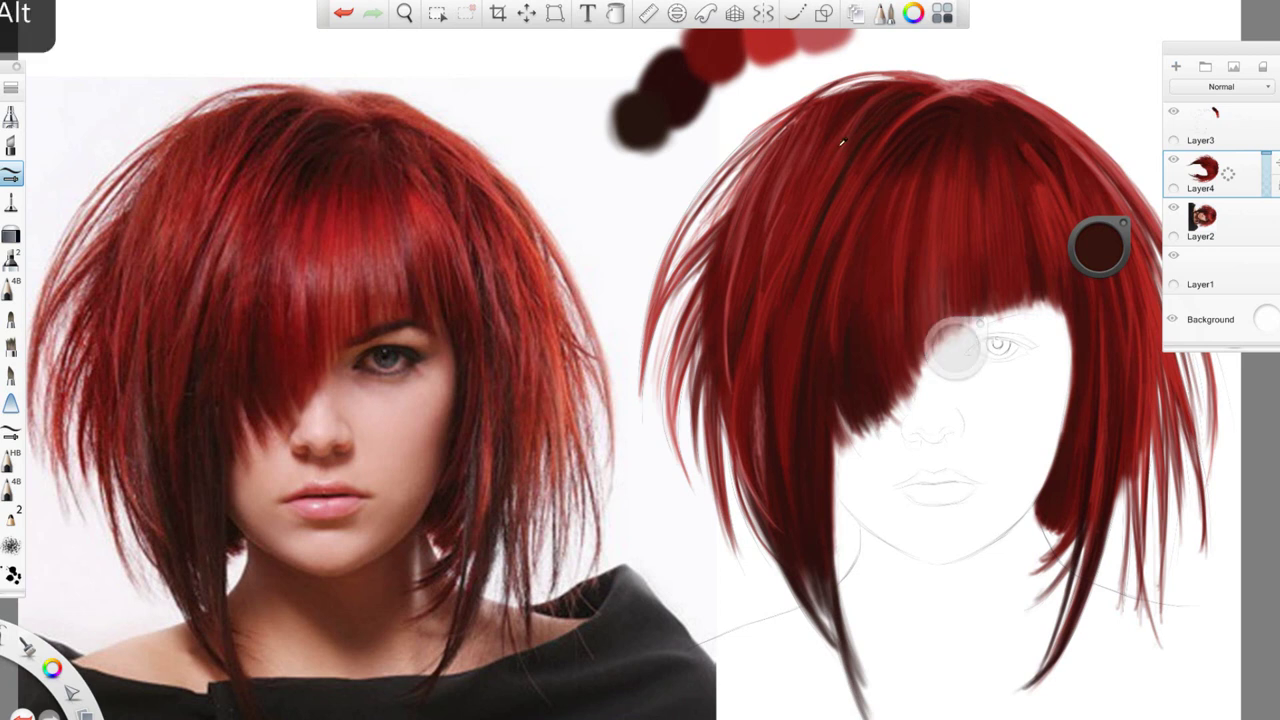
pyautogui.keyDown('alt'); pyautogui.click(956, 344); pyautogui.keyUp('alt')
pyautogui.keyDown('alt'); pyautogui.click(956, 344); pyautogui.keyUp('alt')
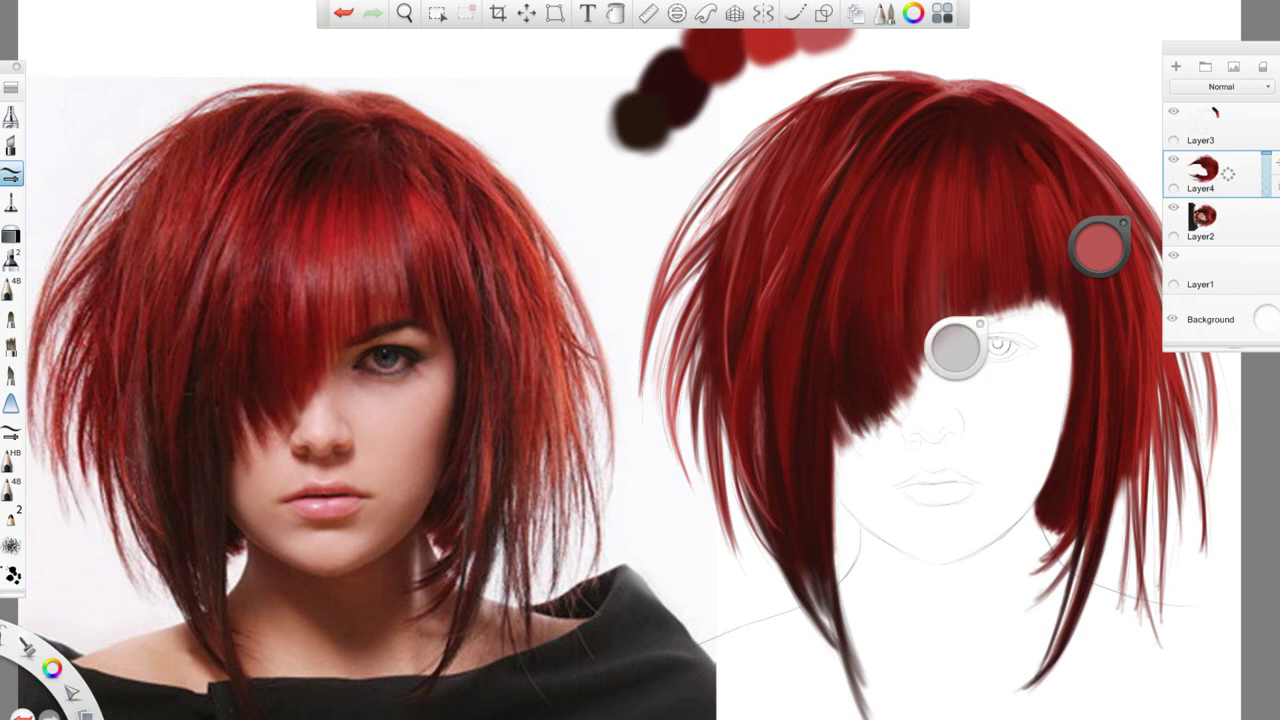
pyautogui.keyDown('alt'); pyautogui.click(956, 344); pyautogui.keyUp('alt')
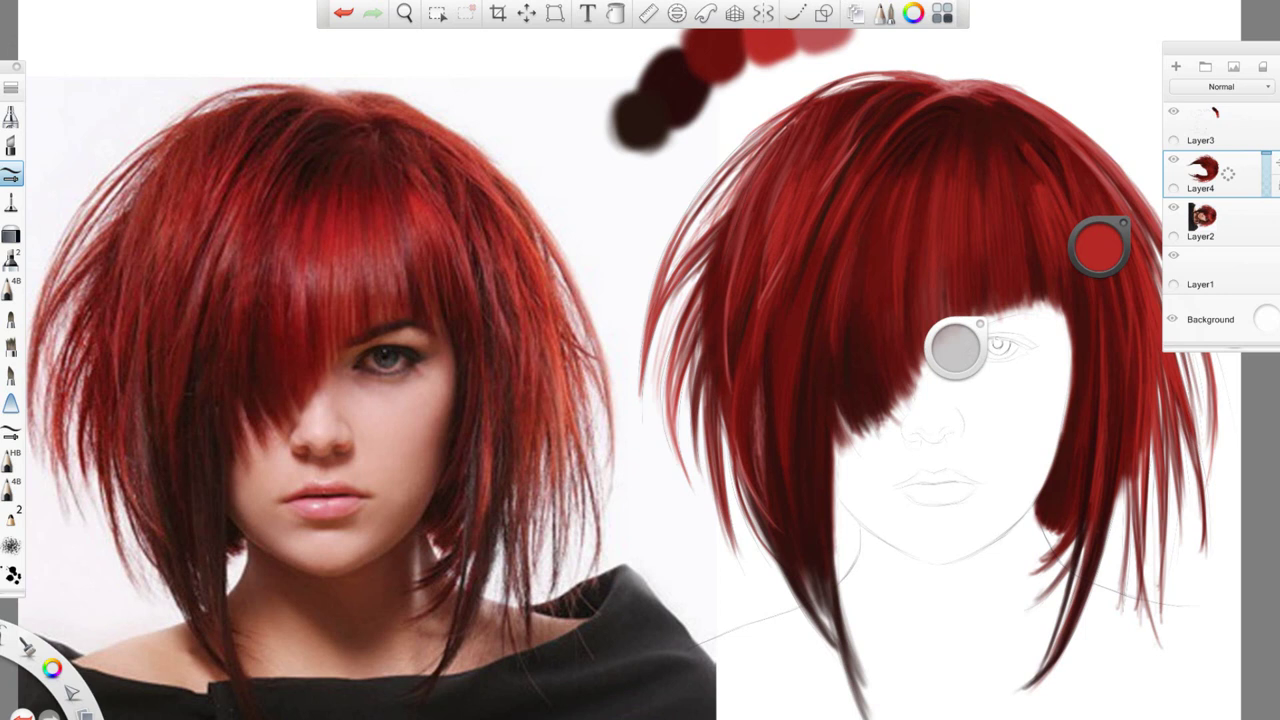
pyautogui.keyDown('alt'); pyautogui.click(761, 300); pyautogui.keyUp('alt')
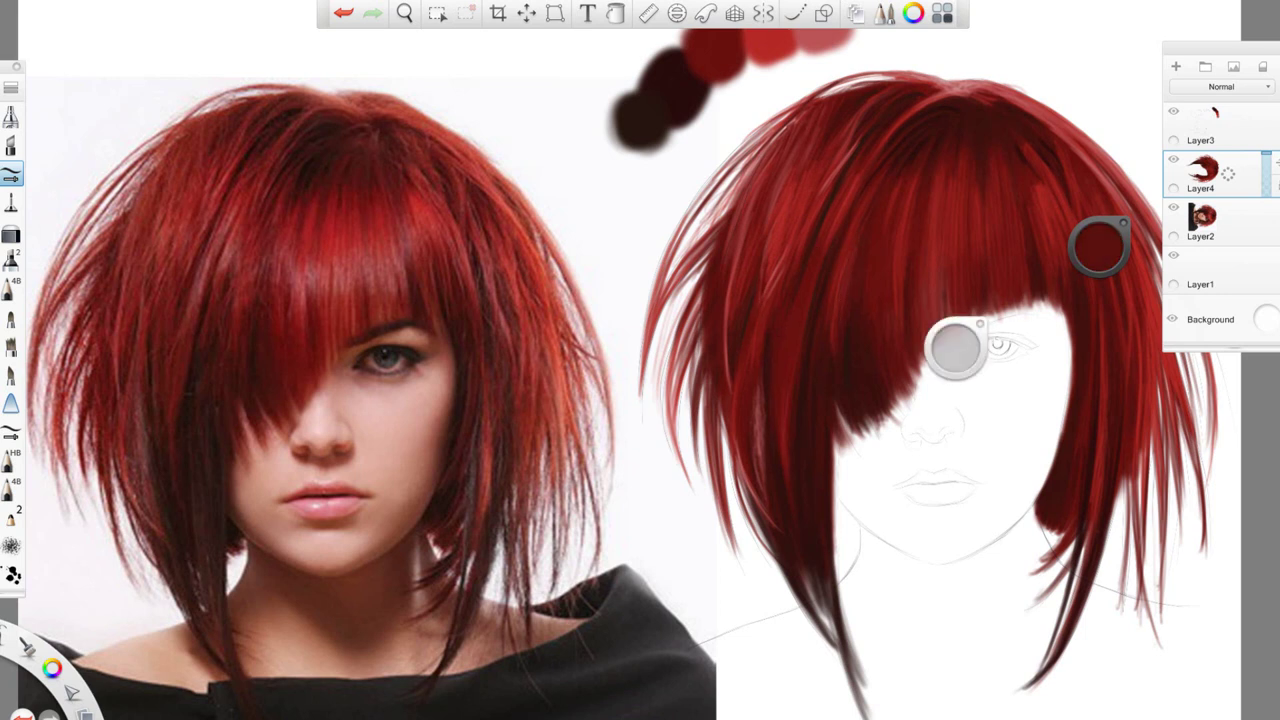
# Resample the hair reds, undo the last stroke and lighten the brush colour to pale pink
pyautogui.keyDown('alt'); pyautogui.click(957, 347); pyautogui.keyUp('alt')
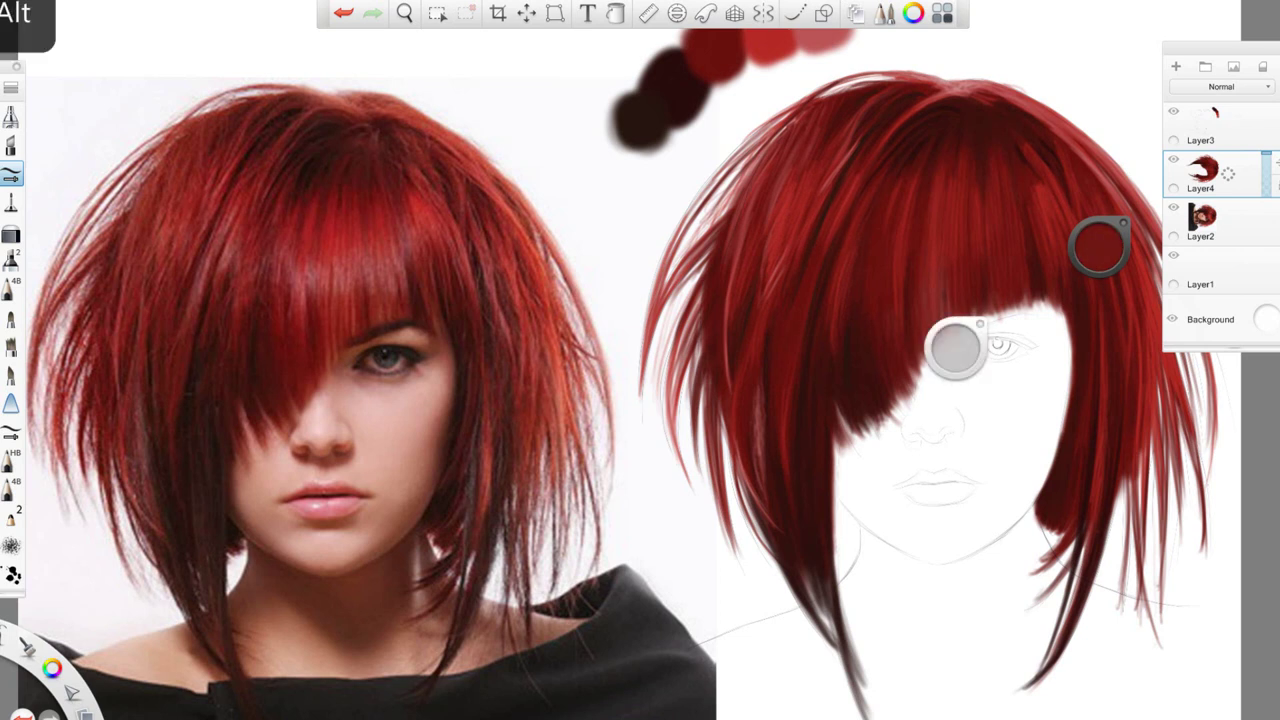
pyautogui.keyDown('alt'); pyautogui.click(957, 347); pyautogui.keyUp('alt')
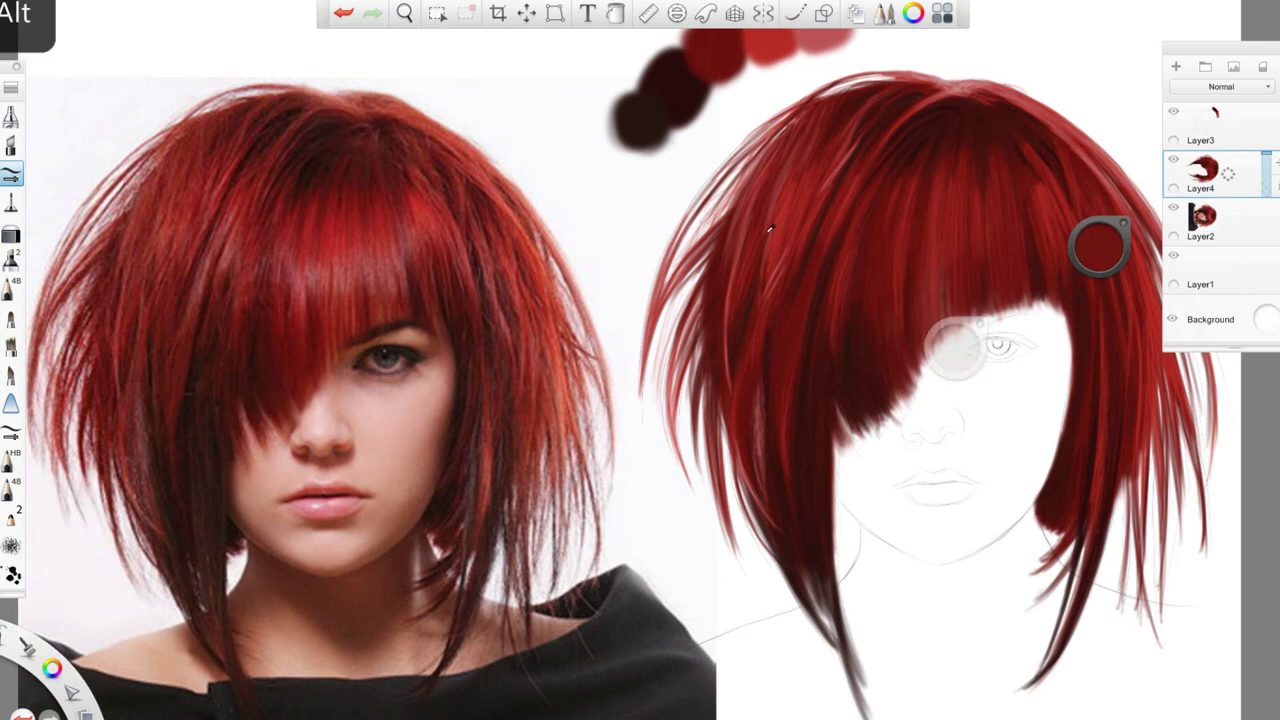
pyautogui.hotkey('ctrl', 'z')
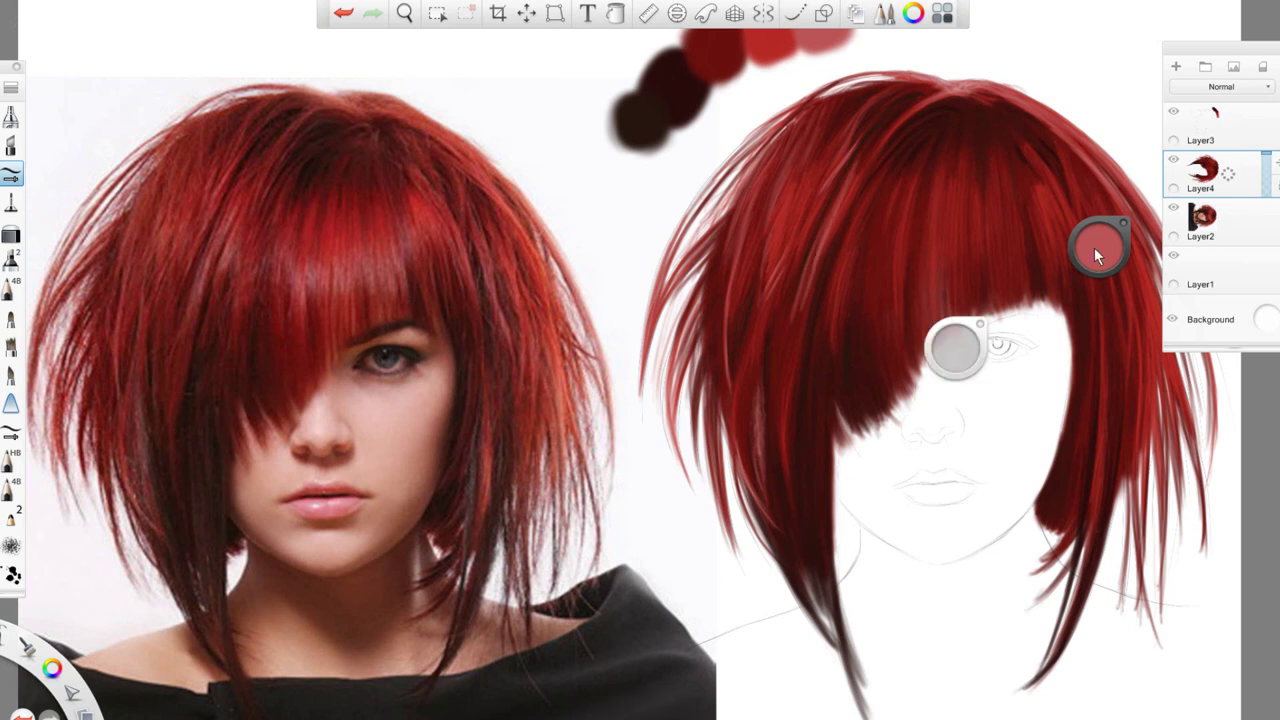
pyautogui.moveTo(1099, 248); pyautogui.dragTo(1099, 228)
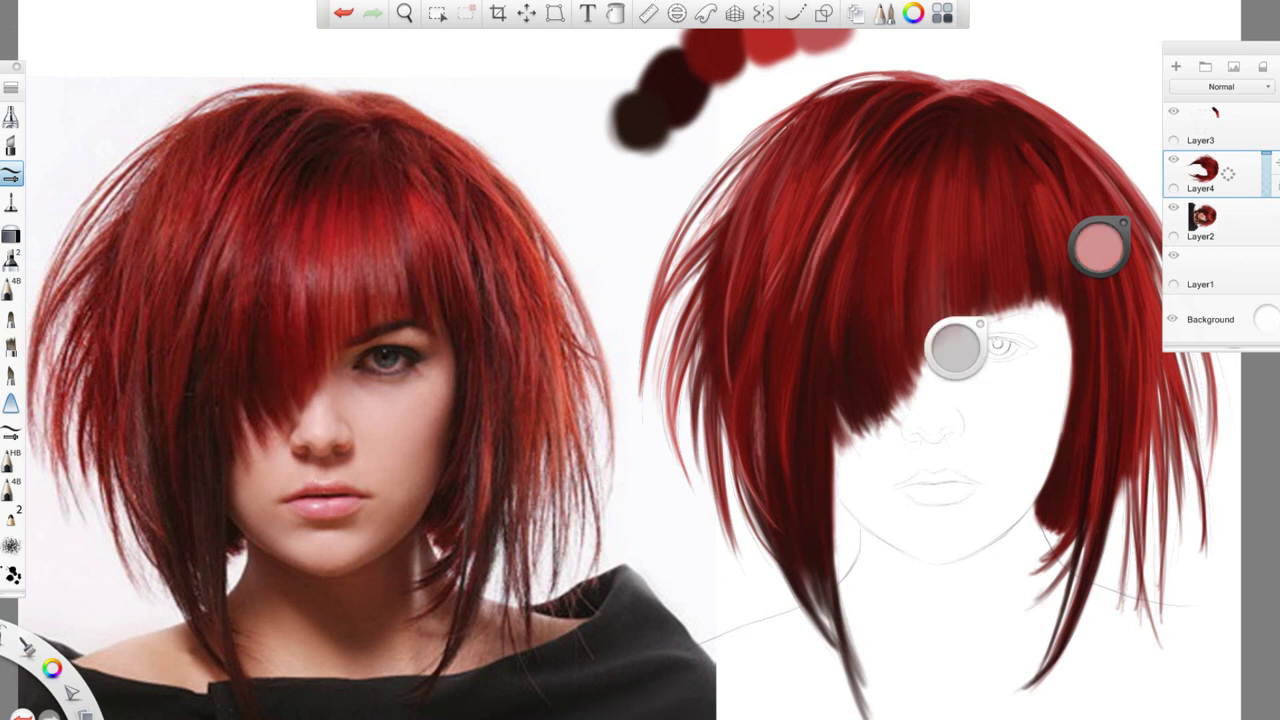
# Alternate sampled dark, mid and pinkish reds to add strands and highlights between the hair's left side and the fringe
pyautogui.keyDown('alt'); pyautogui.click(957, 347); pyautogui.keyUp('alt')
pyautogui.keyDown('alt'); pyautogui.click(957, 347); pyautogui.keyUp('alt')
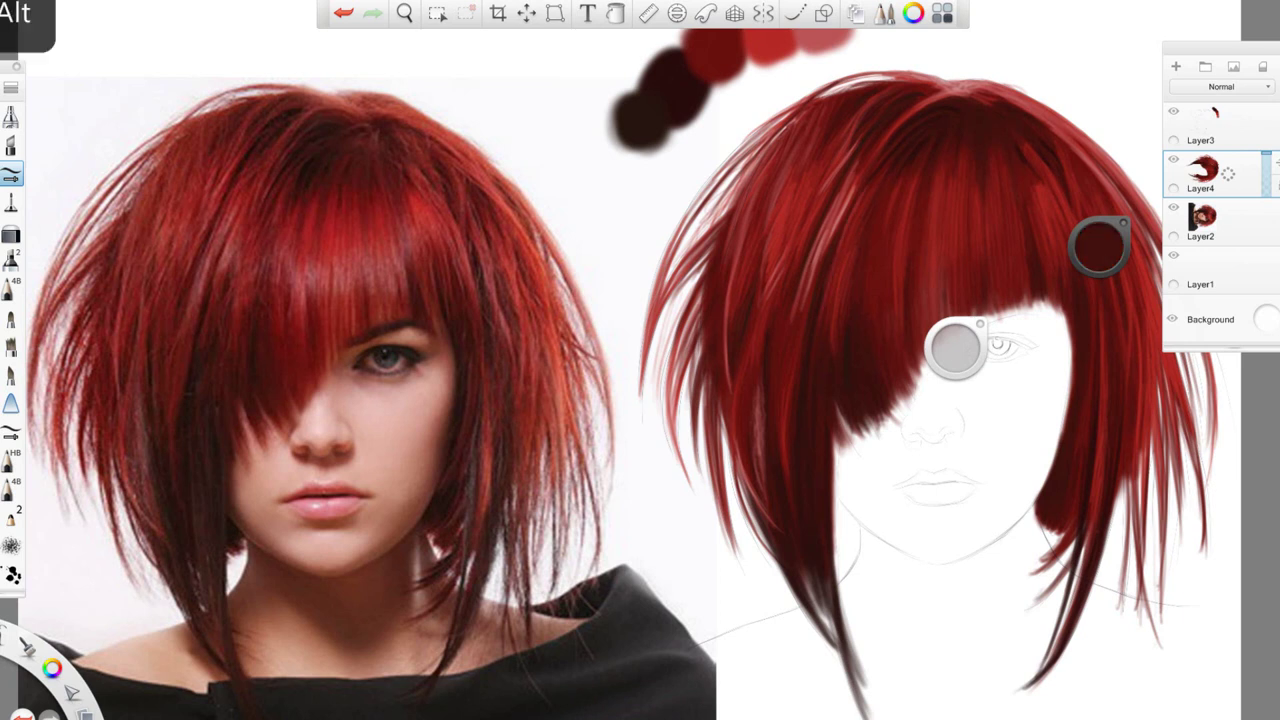
pyautogui.keyDown('alt'); pyautogui.click(957, 347); pyautogui.keyUp('alt')
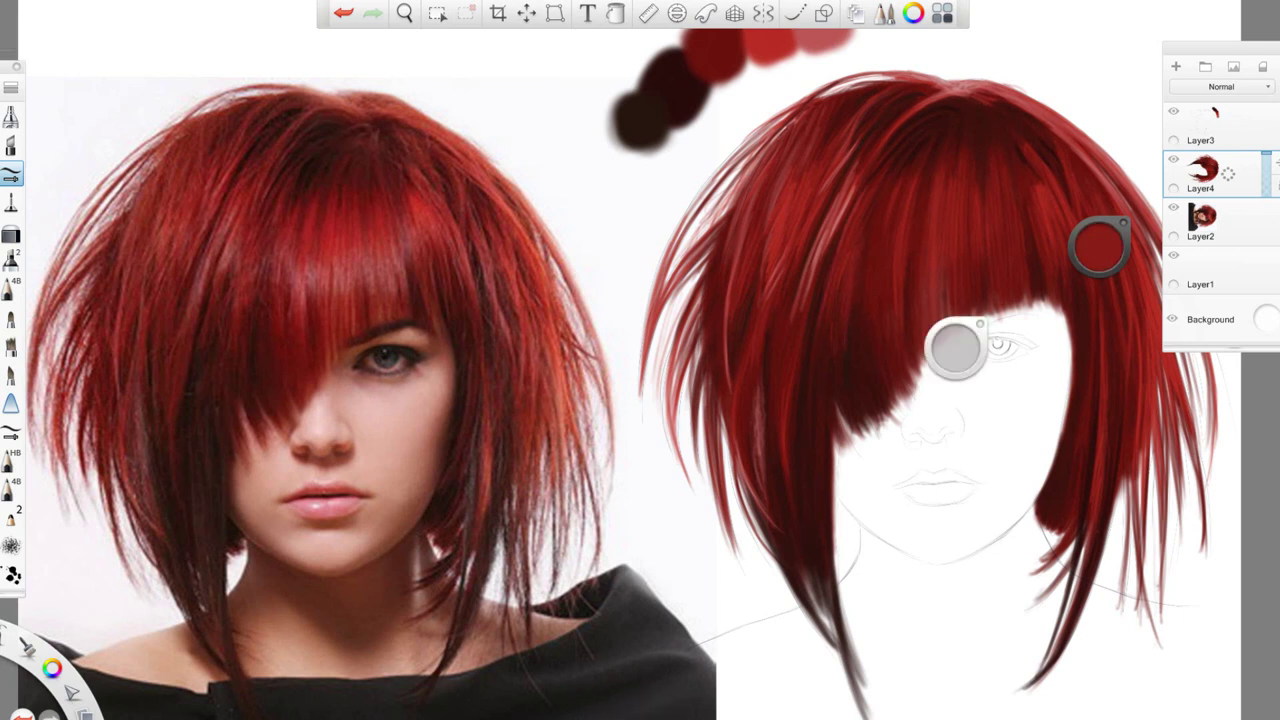
pyautogui.keyDown('alt'); pyautogui.click(957, 347); pyautogui.keyUp('alt')
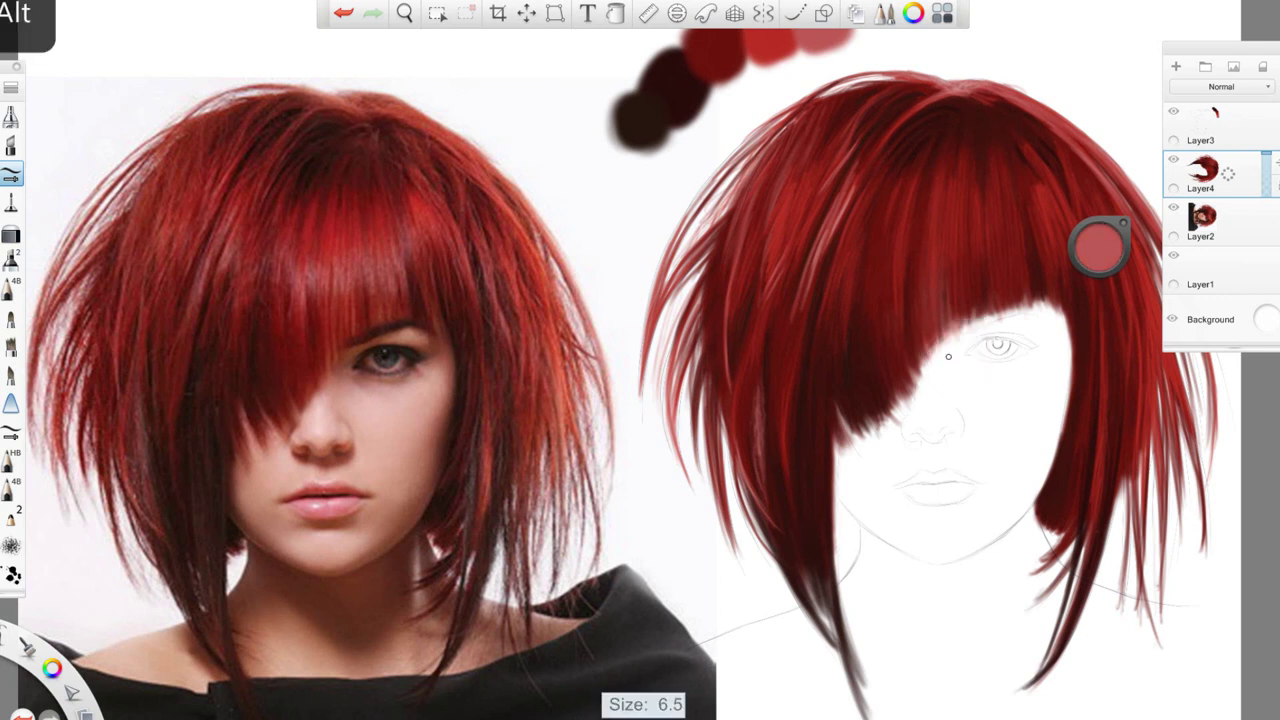
pyautogui.moveTo(846, 266); pyautogui.dragTo(844, 244)
# Paint short pale pink highlight streaks down the left side of the hair and at the fringe's left edge
pyautogui.keyDown('alt'); pyautogui.click(957, 347); pyautogui.keyUp('alt')
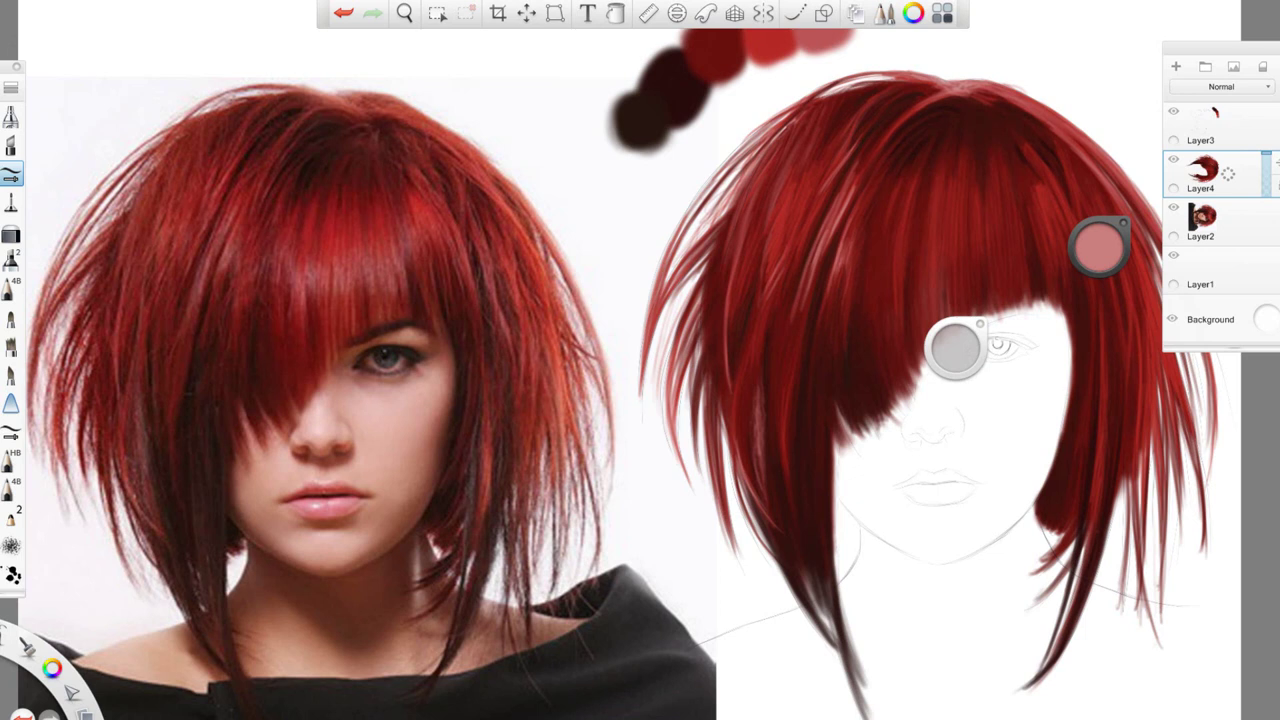
pyautogui.moveTo(770, 222); pyautogui.dragTo(768, 196)
pyautogui.moveTo(761, 324); pyautogui.dragTo(758, 248)
pyautogui.moveTo(748, 372); pyautogui.dragTo(752, 284)
pyautogui.moveTo(878, 214); pyautogui.dragTo(868, 180)
pyautogui.moveTo(864, 240); pyautogui.dragTo(860, 208)
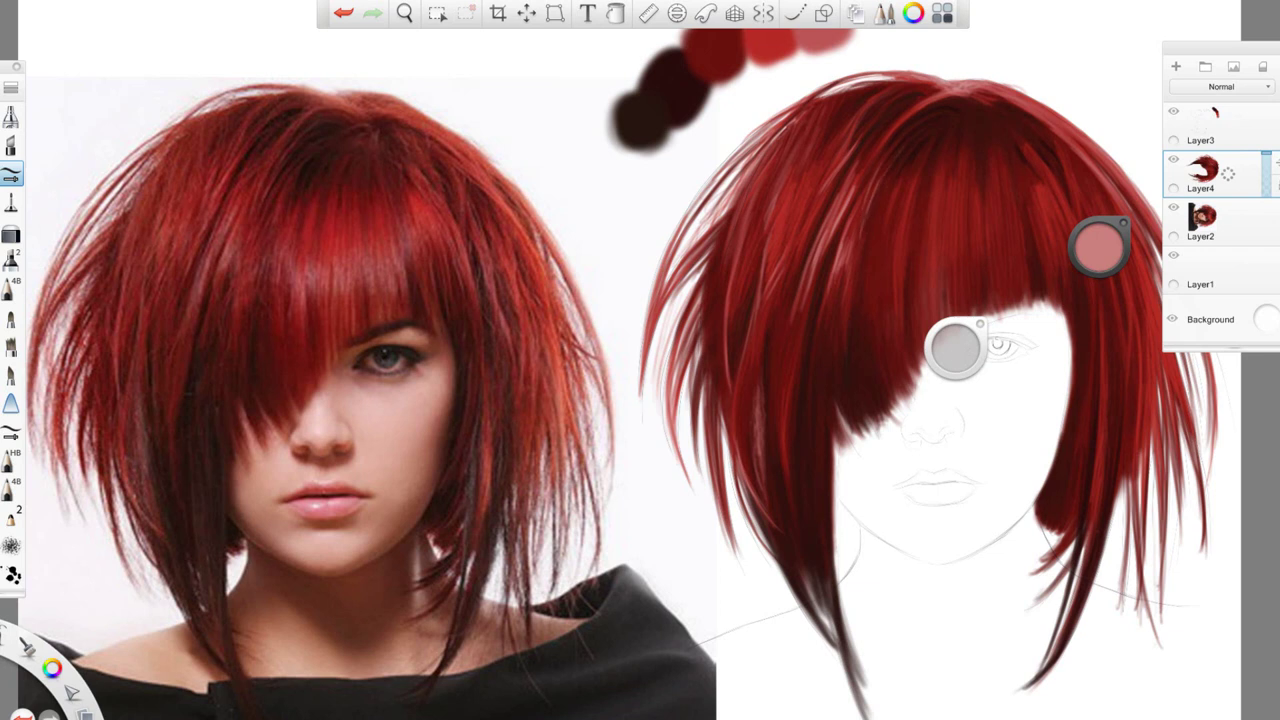
# Resample dark and pinkish reds, lighten the pink and paint short vertical highlight streaks across the left part of the fringe
pyautogui.keyDown('alt'); pyautogui.click(957, 347); pyautogui.keyUp('alt')
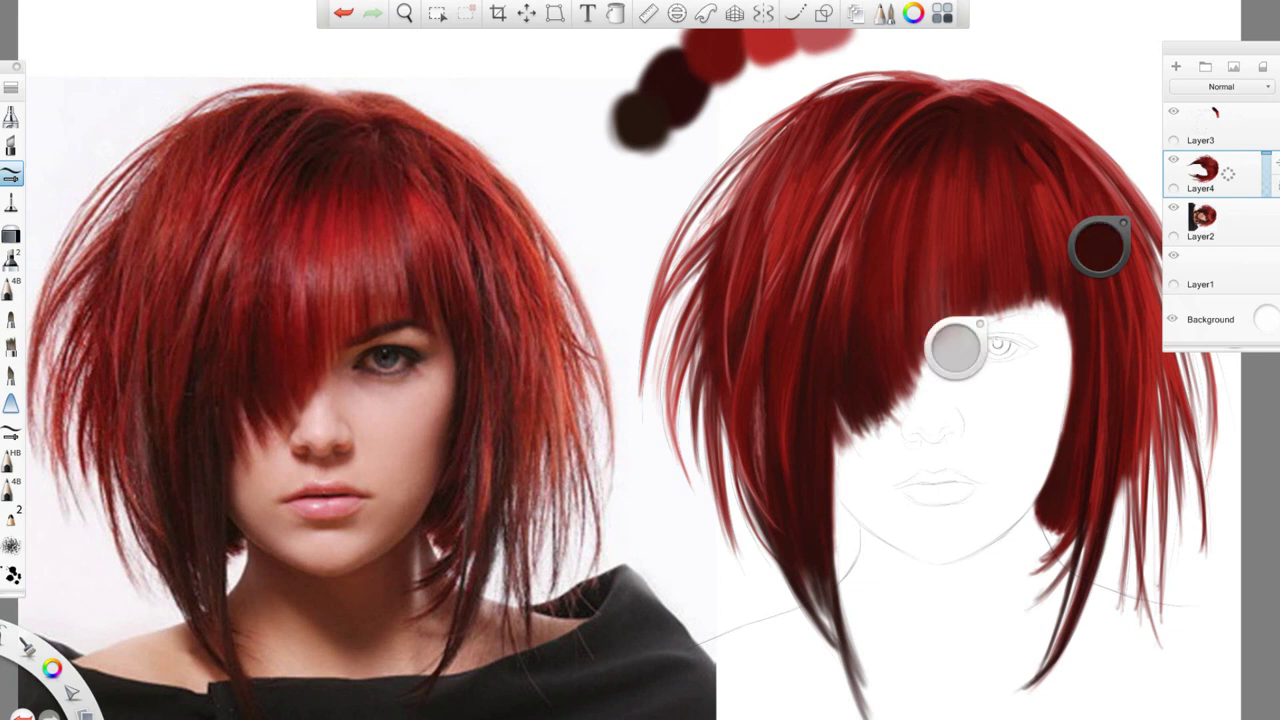
pyautogui.click(957, 347)
pyautogui.keyDown('alt'); pyautogui.click(957, 347); pyautogui.keyUp('alt')
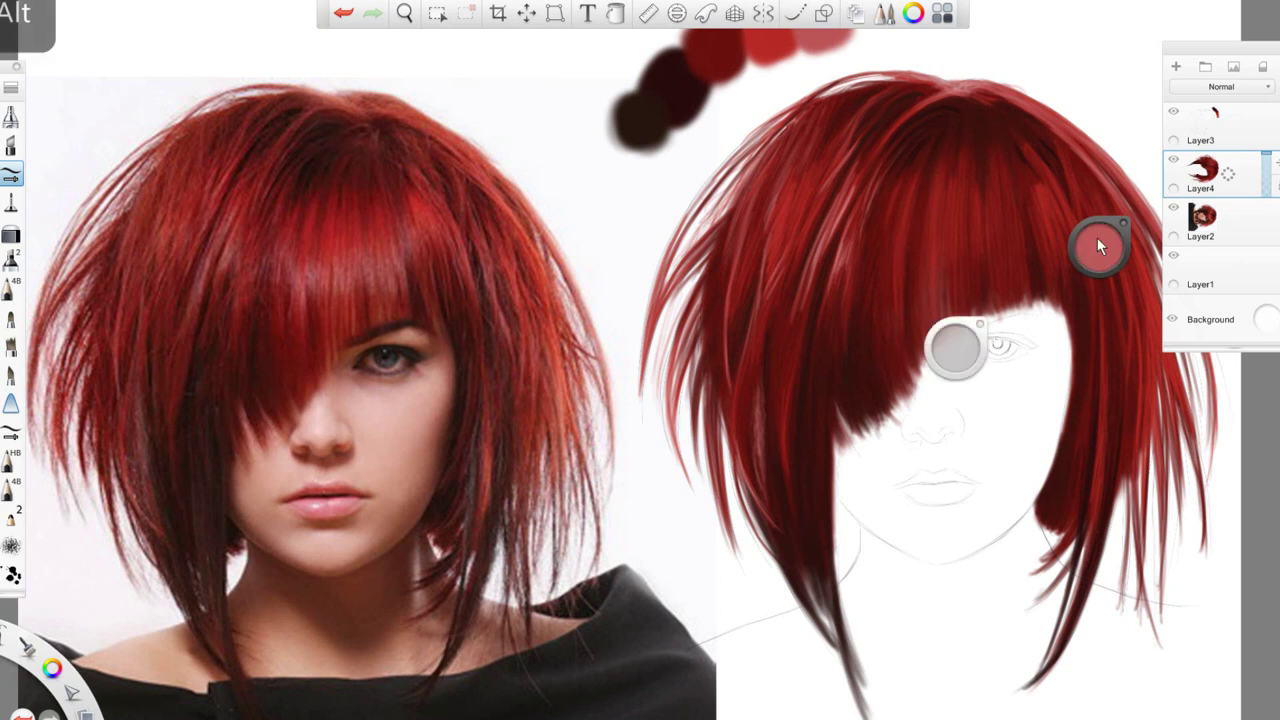
pyautogui.moveTo(1097, 237); pyautogui.dragTo(1099, 222)
pyautogui.moveTo(863, 262); pyautogui.dragTo(890, 224)
pyautogui.moveTo(885, 288)
pyautogui.mouseDown()
pyautogui.moveTo(895, 216)
pyautogui.moveTo(892, 226)
pyautogui.mouseUp()
pyautogui.moveTo(893, 262); pyautogui.dragTo(895, 232)
pyautogui.moveTo(898, 288); pyautogui.dragTo(900, 256)
pyautogui.moveTo(902, 294); pyautogui.dragTo(901, 216)
pyautogui.moveTo(900, 254); pyautogui.dragTo(909, 242)
pyautogui.moveTo(913, 248); pyautogui.dragTo(915, 218)
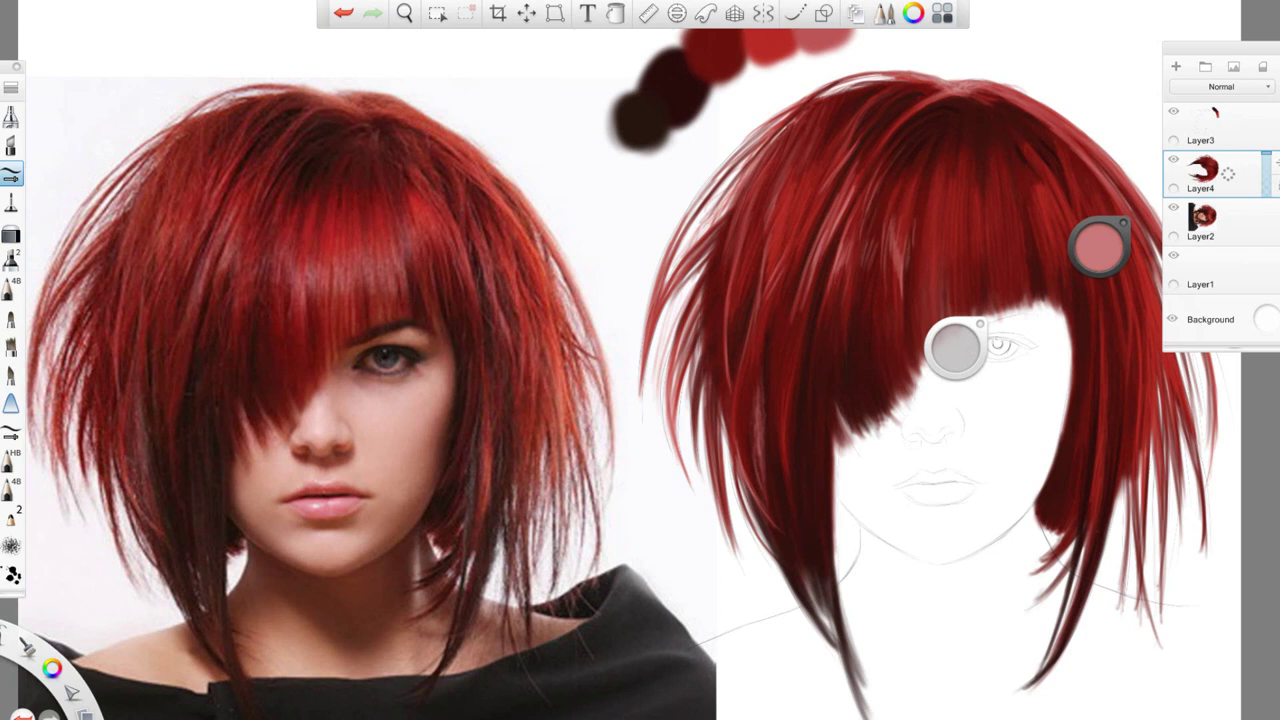
# Extend the thin pink highlight streaks to the middle of the fringe, undoing the last two strokes
pyautogui.moveTo(912, 280); pyautogui.dragTo(925, 230)
pyautogui.moveTo(918, 284); pyautogui.dragTo(933, 236)
pyautogui.moveTo(928, 320); pyautogui.dragTo(939, 222)
pyautogui.moveTo(936, 304); pyautogui.dragTo(947, 210)
pyautogui.moveTo(950, 262); pyautogui.dragTo(951, 222)
pyautogui.moveTo(951, 312)
pyautogui.mouseDown()
pyautogui.moveTo(952, 244)
pyautogui.moveTo(959, 258)
pyautogui.mouseUp()
pyautogui.hotkey('ctrl', 'z')
pyautogui.hotkey('ctrl', 'z')
# Move the brush size puck off the fringe and blend a sampled red strand into the middle of the fringe
pyautogui.moveTo(956, 347); pyautogui.dragTo(1046, 165)
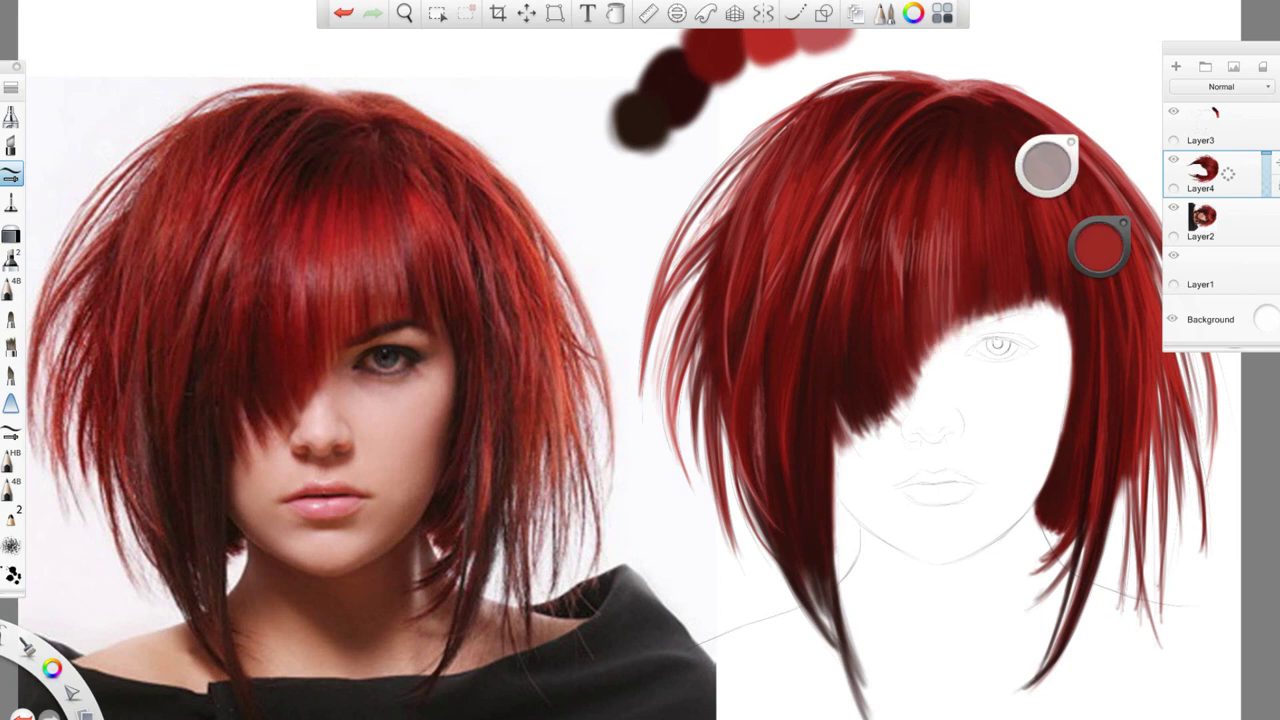
pyautogui.press('alt')
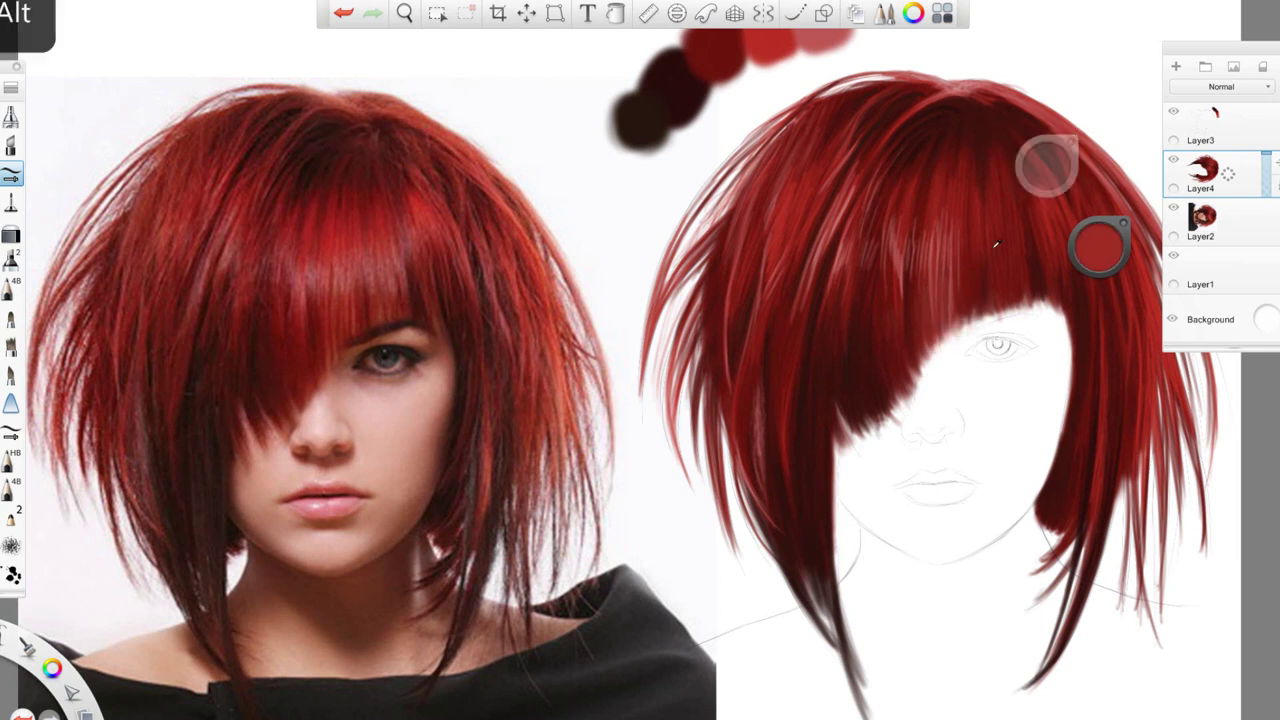
pyautogui.moveTo(956, 306); pyautogui.dragTo(961, 254)
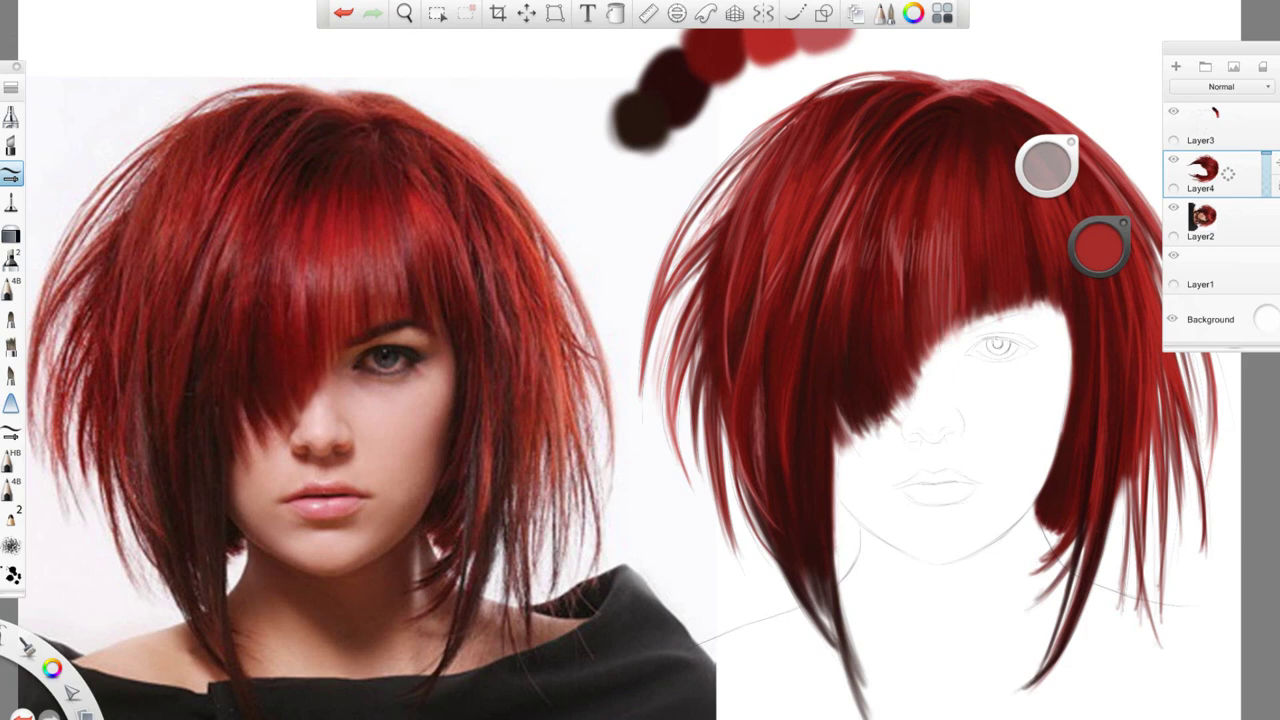
# Sample a very dark red and paint shadow strands down the outer left side of the hair
pyautogui.scroll(-2, 620, 360)
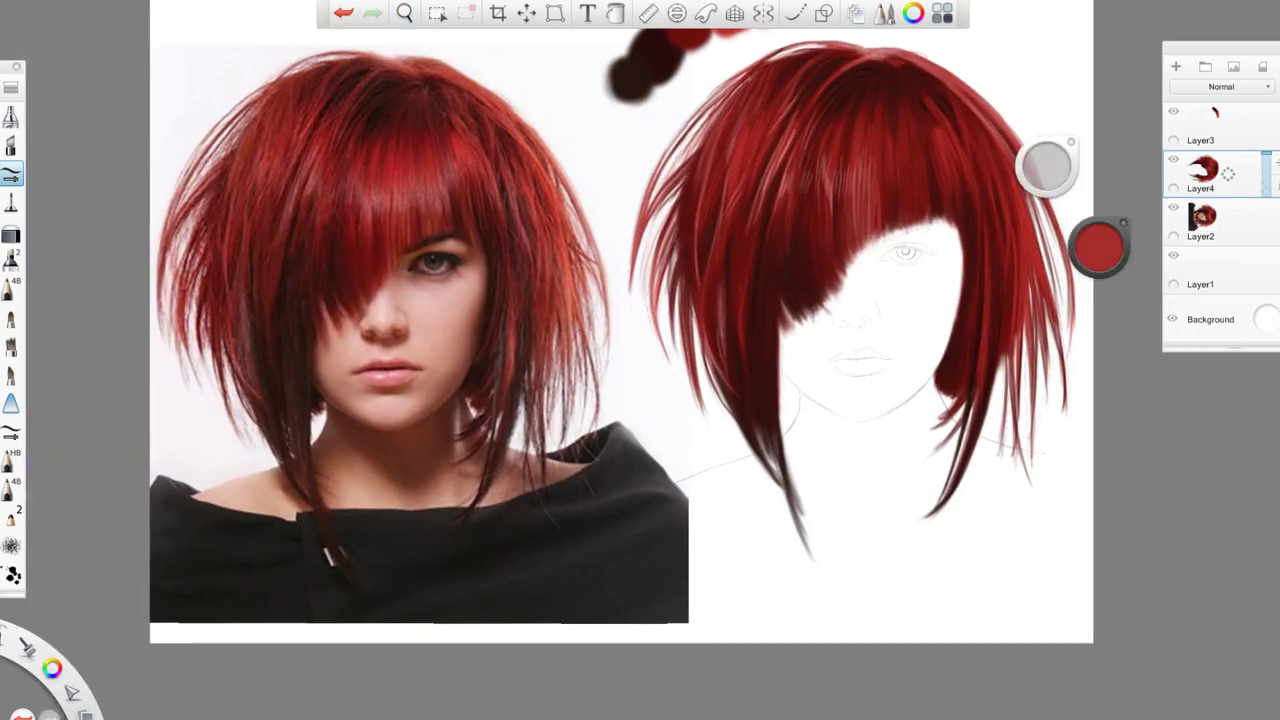
pyautogui.scroll(2, 620, 360)
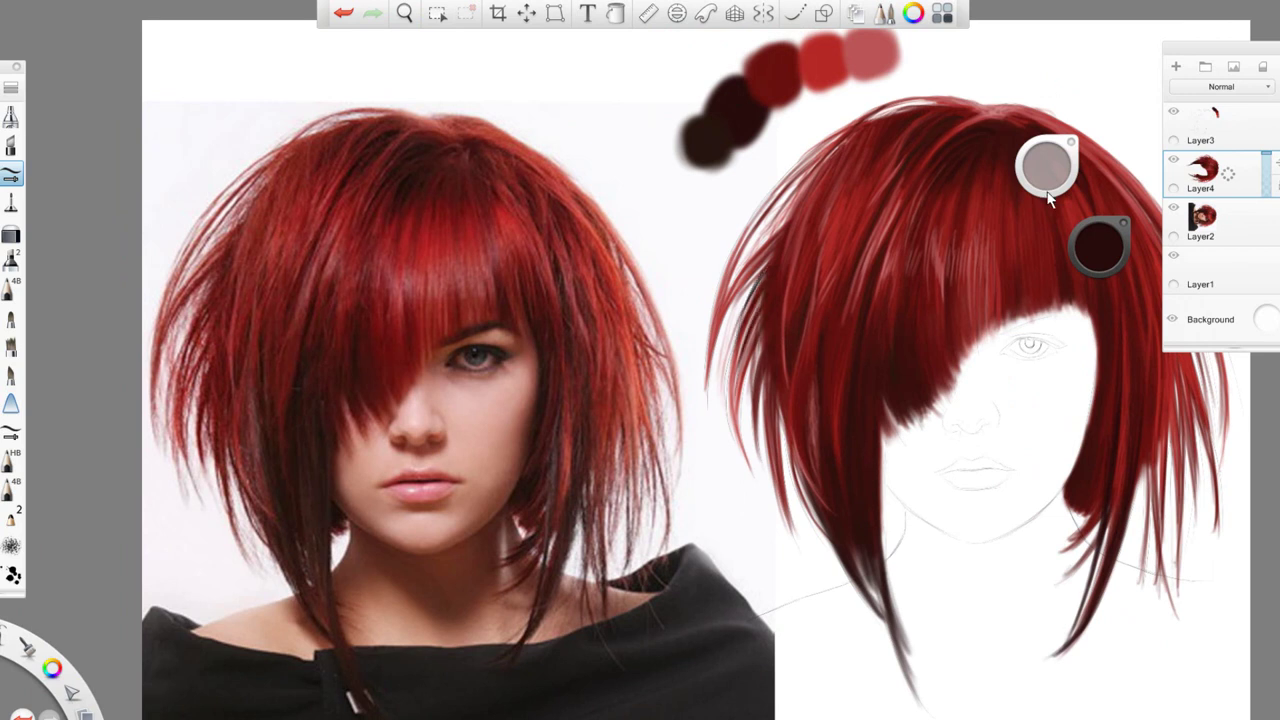
pyautogui.keyDown('alt'); pyautogui.click(750, 325); pyautogui.keyUp('alt')
pyautogui.moveTo(752, 282)
pyautogui.mouseDown()
pyautogui.moveTo(720, 392)
pyautogui.moveTo(746, 392)
pyautogui.moveTo(760, 460)
pyautogui.mouseUp()
pyautogui.moveTo(788, 418)
pyautogui.mouseDown()
pyautogui.moveTo(778, 486)
pyautogui.moveTo(760, 458)
pyautogui.mouseUp()
# Adjust the brush size and paint fine red flyaway strands along the hair's outer left edge, from crown to tips
pyautogui.moveTo(1047, 167); pyautogui.dragTo(1050, 168)
pyautogui.moveTo(728, 310); pyautogui.dragTo(712, 364)
pyautogui.moveTo(740, 304); pyautogui.dragTo(734, 324)
pyautogui.moveTo(770, 232); pyautogui.dragTo(738, 266)
pyautogui.moveTo(716, 350)
pyautogui.mouseDown()
pyautogui.moveTo(708, 412)
pyautogui.moveTo(712, 392)
pyautogui.mouseUp()
pyautogui.moveTo(750, 426)
pyautogui.mouseDown()
pyautogui.moveTo(734, 482)
pyautogui.moveTo(738, 454)
pyautogui.mouseUp()
pyautogui.moveTo(712, 370); pyautogui.dragTo(708, 408)
pyautogui.moveTo(746, 402); pyautogui.dragTo(740, 430)
pyautogui.moveTo(738, 300)
pyautogui.mouseDown()
pyautogui.moveTo(720, 380)
pyautogui.moveTo(716, 368)
pyautogui.mouseUp()
pyautogui.moveTo(822, 144); pyautogui.dragTo(756, 214)
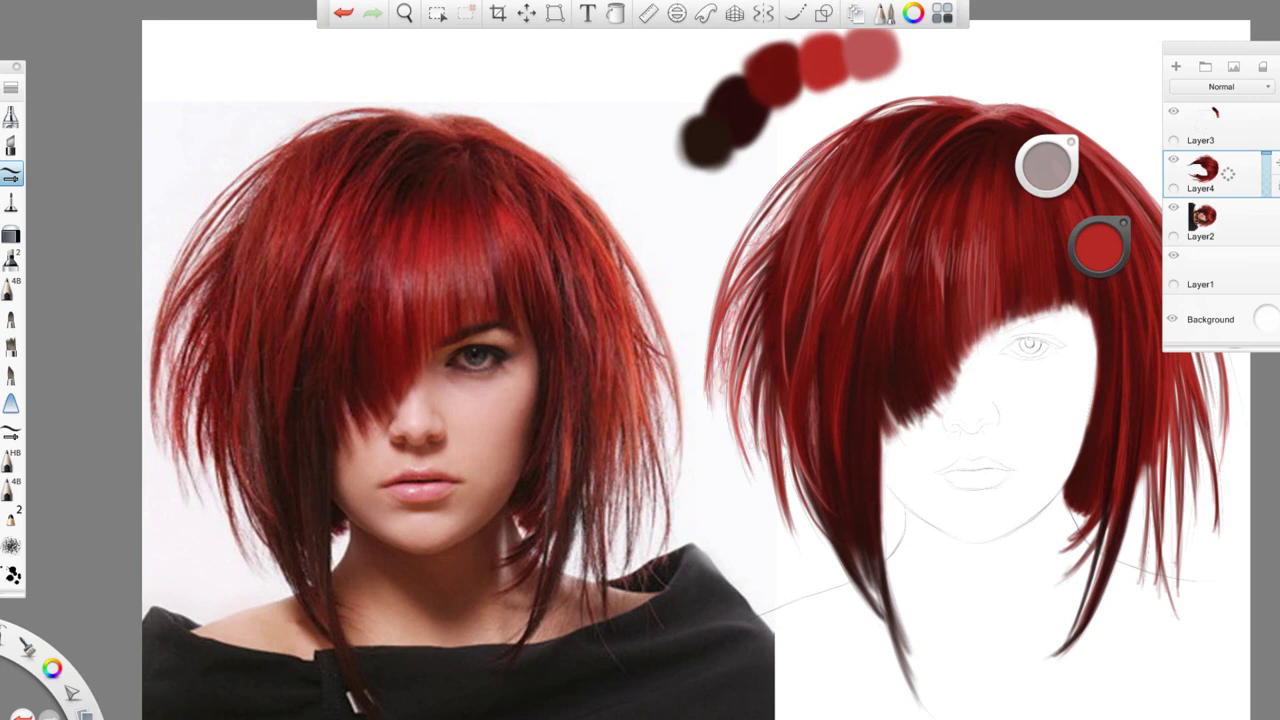
# Darken the brush colour to near-black brown and paint thin dark strands through the lower end of the left front lock
pyautogui.scroll(-5, 640, 360)
pyautogui.moveTo(1100, 245); pyautogui.dragTo(1100, 275)
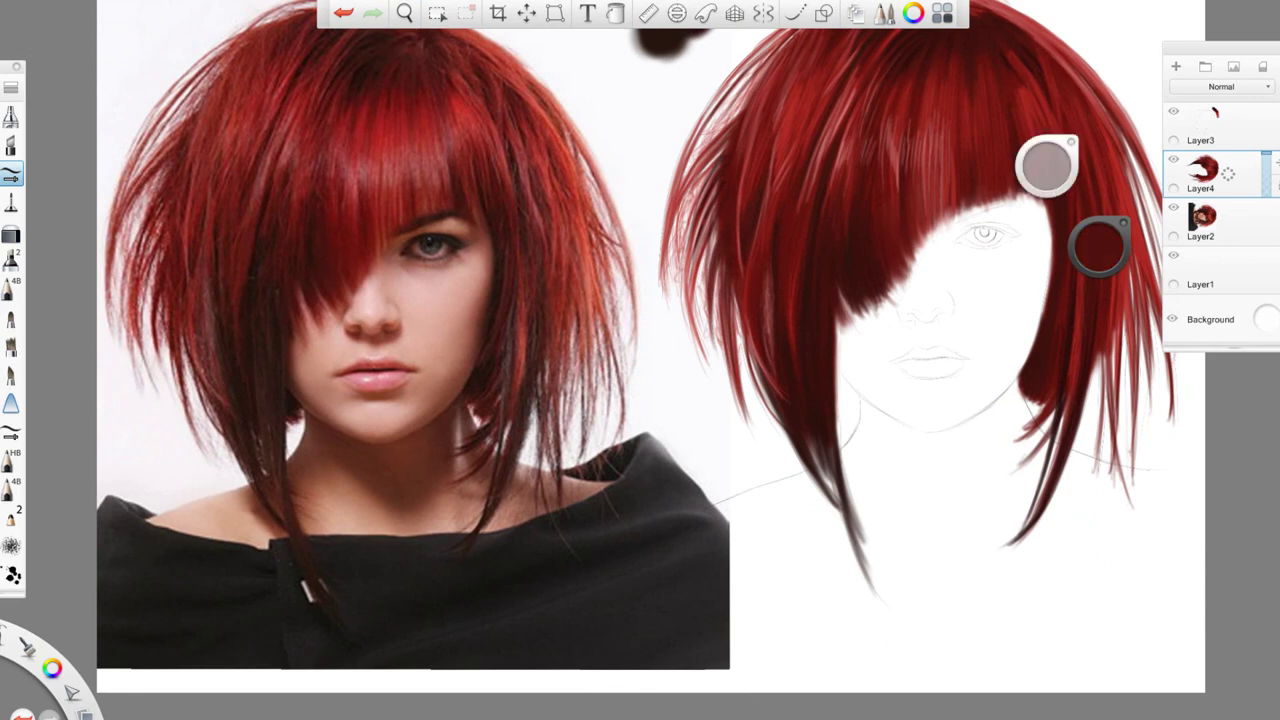
pyautogui.moveTo(640, 300); pyautogui.dragTo(671, 405)
pyautogui.moveTo(1047, 165); pyautogui.dragTo(1047, 180)
pyautogui.moveTo(1100, 245); pyautogui.dragTo(1045, 300)
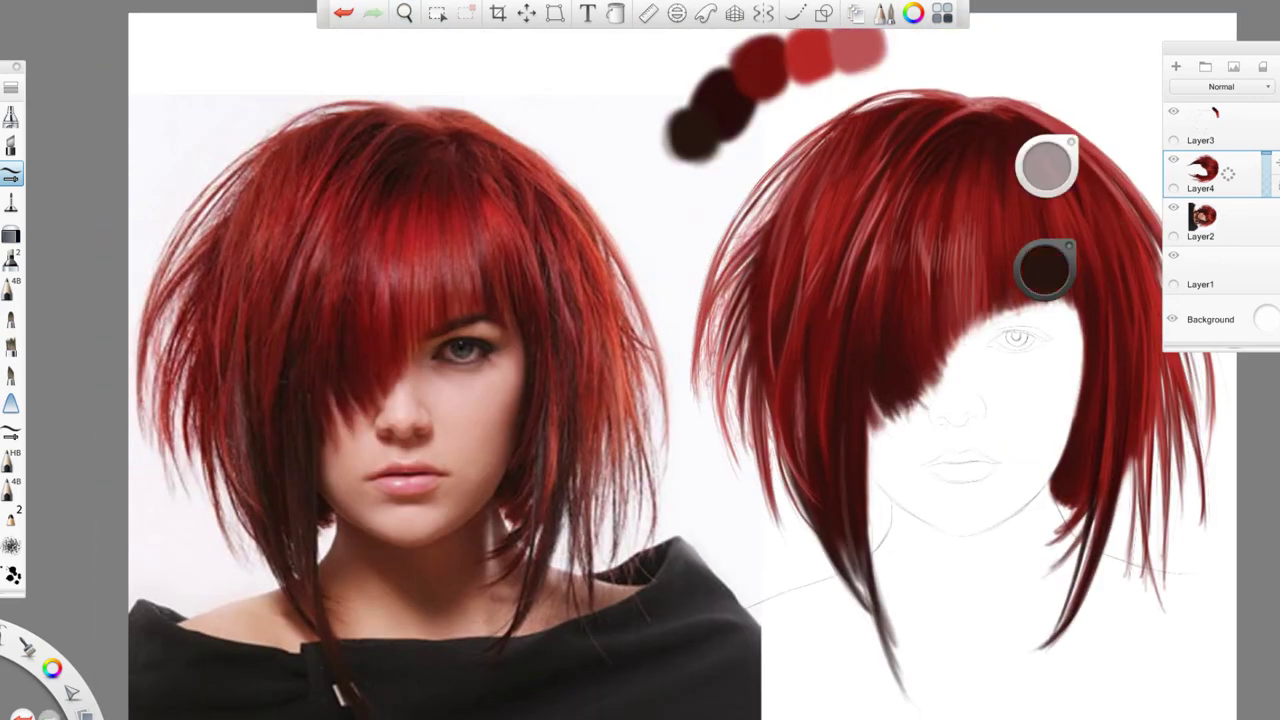
pyautogui.moveTo(842, 543); pyautogui.dragTo(850, 567)
pyautogui.moveTo(1045, 270); pyautogui.dragTo(1045, 252)
pyautogui.moveTo(867, 490); pyautogui.dragTo(869, 558)
pyautogui.moveTo(640, 400); pyautogui.dragTo(585, 407)
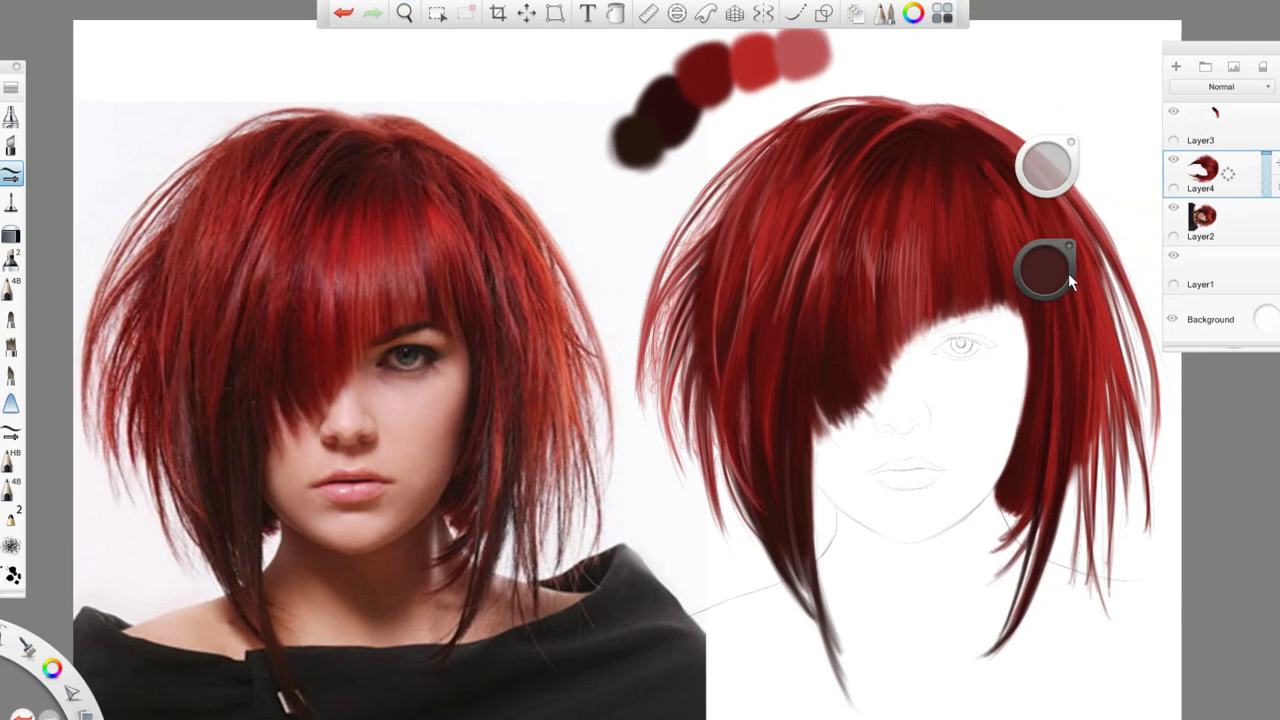
# Choose a pale pink, add a new layer beneath Layer4 and block in the face and neck
pyautogui.click(1033, 280)
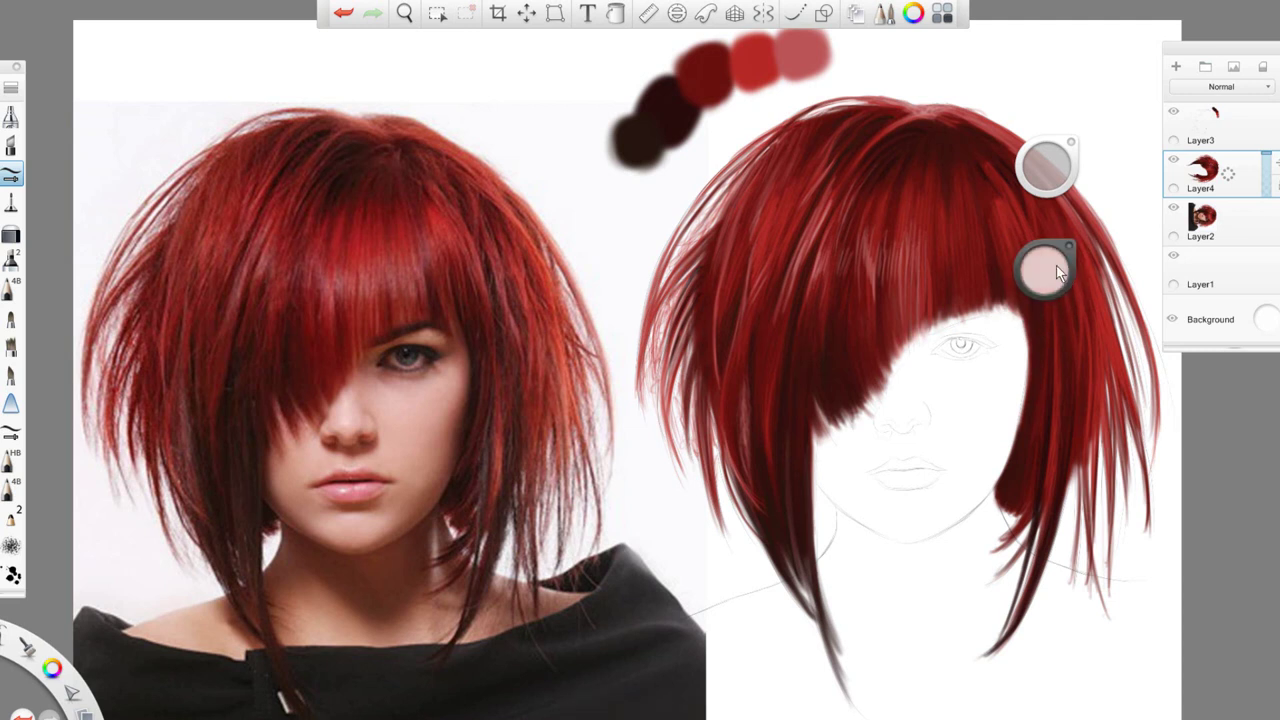
pyautogui.hotkey('ctrl', 'shift', 'n')
pyautogui.moveTo(885, 340); pyautogui.dragTo(930, 420)
pyautogui.moveTo(840, 340)
pyautogui.mouseDown()
pyautogui.moveTo(930, 510)
pyautogui.moveTo(980, 480)
pyautogui.moveTo(860, 590)
pyautogui.moveTo(1010, 600)
pyautogui.mouseUp()
# Change the brush colour to tan and repaint the base skin tone over the face and neck
pyautogui.click(1068, 258)
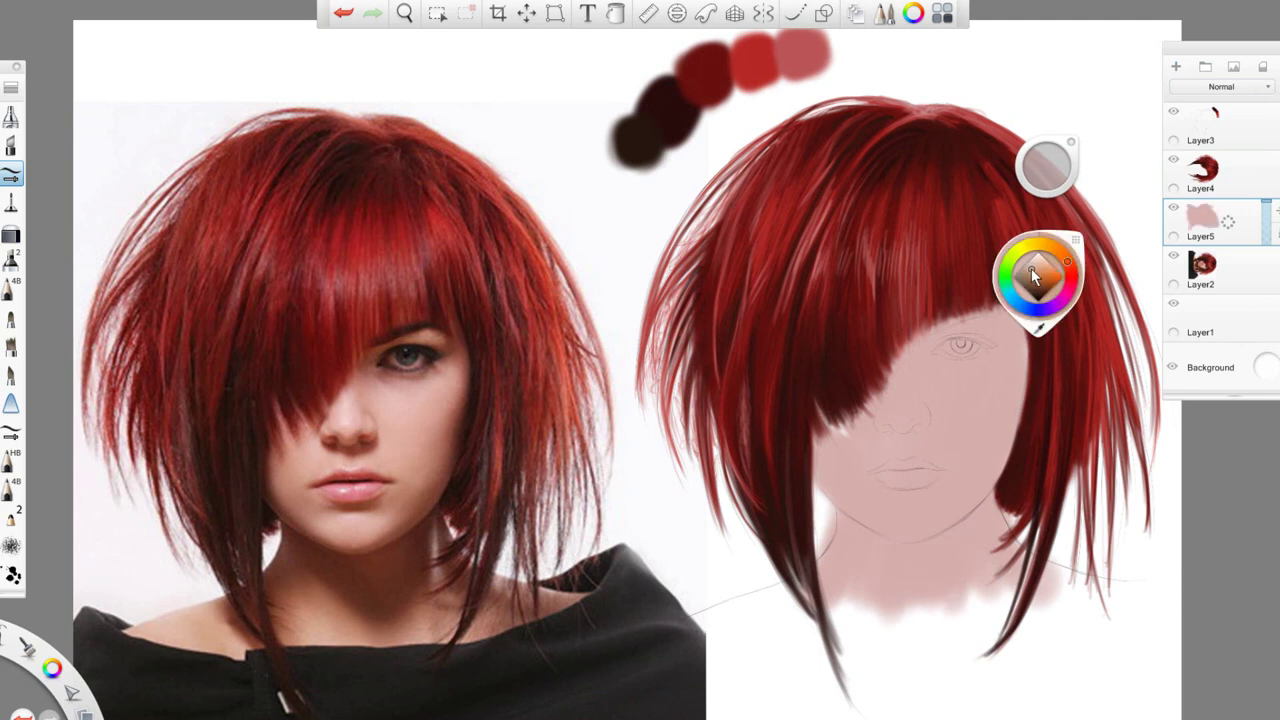
pyautogui.click(1031, 268)
pyautogui.moveTo(940, 380); pyautogui.dragTo(960, 440)
pyautogui.moveTo(1000, 340); pyautogui.dragTo(880, 540)
pyautogui.moveTo(900, 320); pyautogui.dragTo(1000, 620)
pyautogui.moveTo(1020, 530); pyautogui.dragTo(1040, 600)
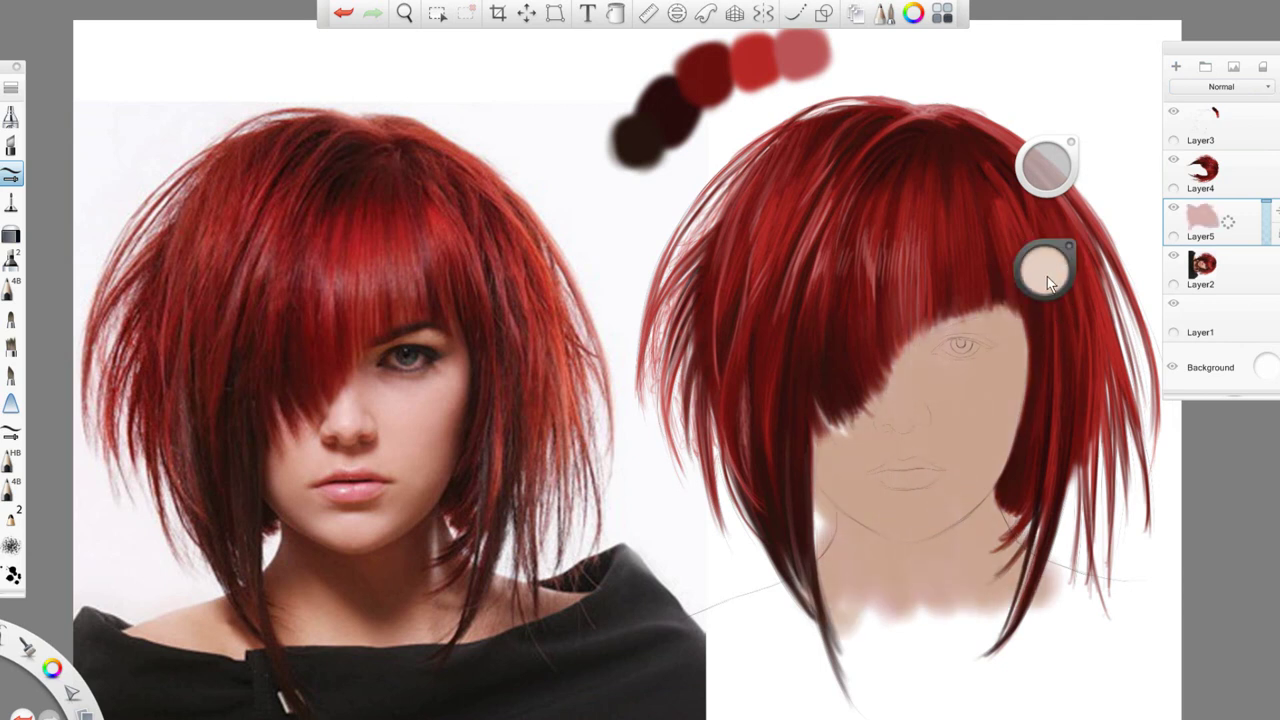
# Choose a light peach and paint a soft highlight along the nose
pyautogui.click(1050, 284)
pyautogui.click(1045, 272)
pyautogui.moveTo(904, 362)
pyautogui.mouseDown()
pyautogui.moveTo(888, 420)
pyautogui.moveTo(914, 418)
pyautogui.mouseUp()
# Shift the brush colour to light pink and tint the cheeks and the area beneath the eye
pyautogui.click(1042, 268)
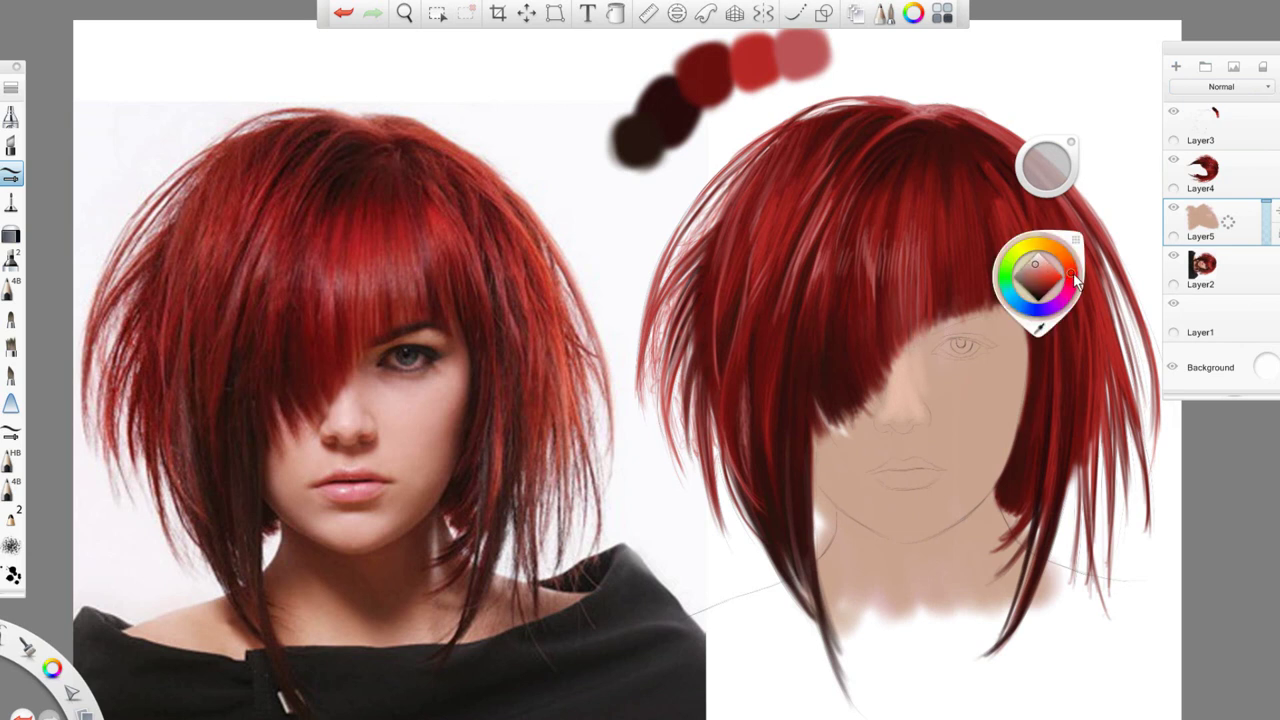
pyautogui.click(1073, 273)
pyautogui.moveTo(998, 362); pyautogui.dragTo(942, 370)
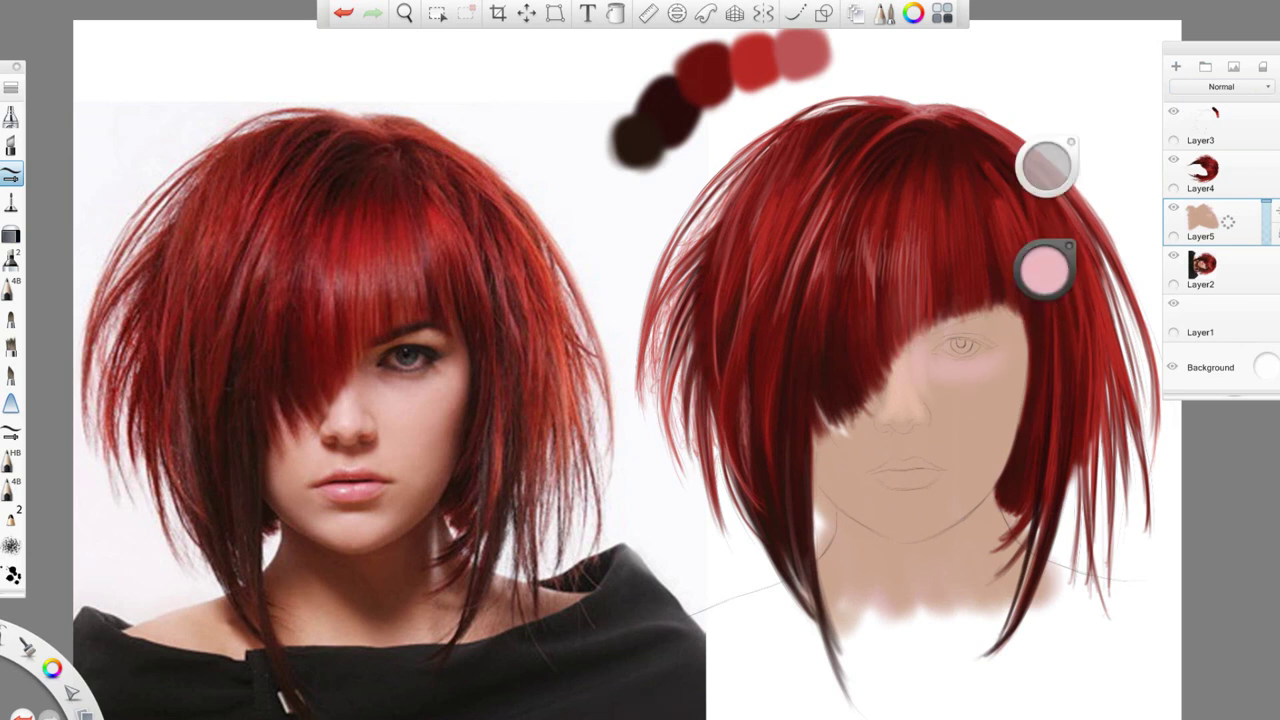
pyautogui.moveTo(840, 420); pyautogui.dragTo(862, 436)
pyautogui.click(1045, 268)
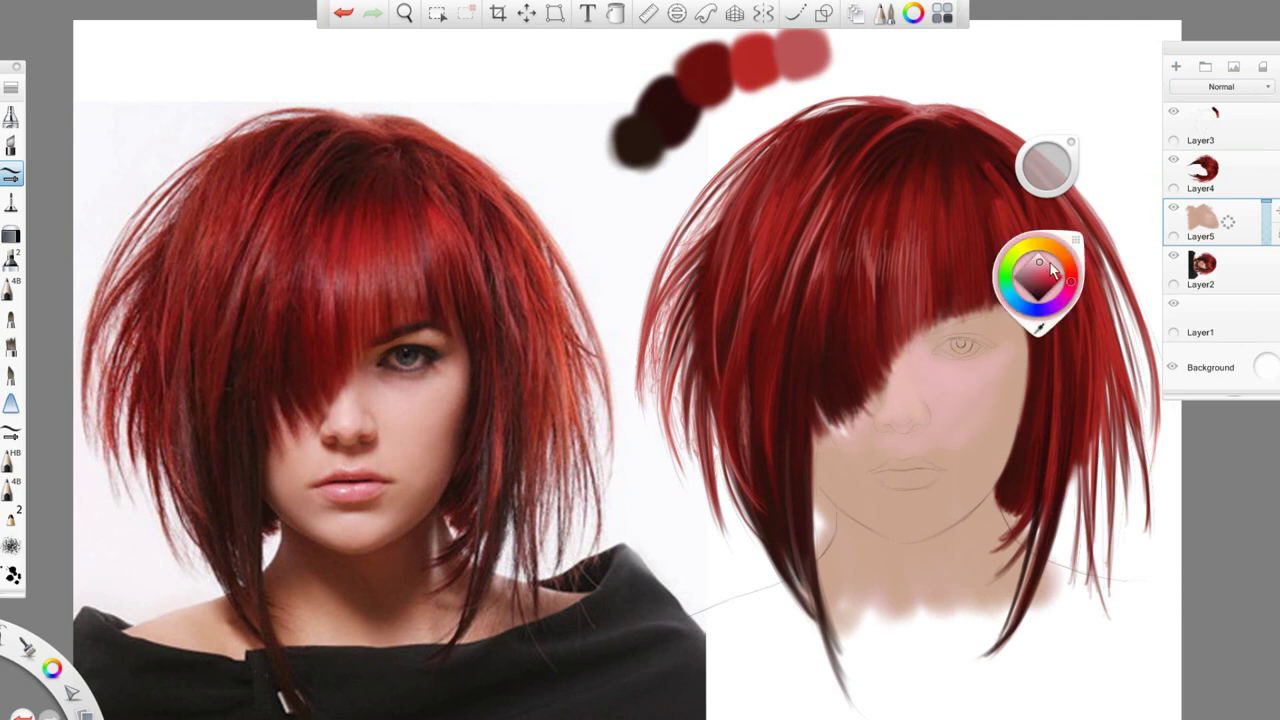
pyautogui.click(1055, 278)
# Shade around the visible eye with golden ochre, a darker brown at the inner corner and a muted mauve
pyautogui.click(1045, 268)
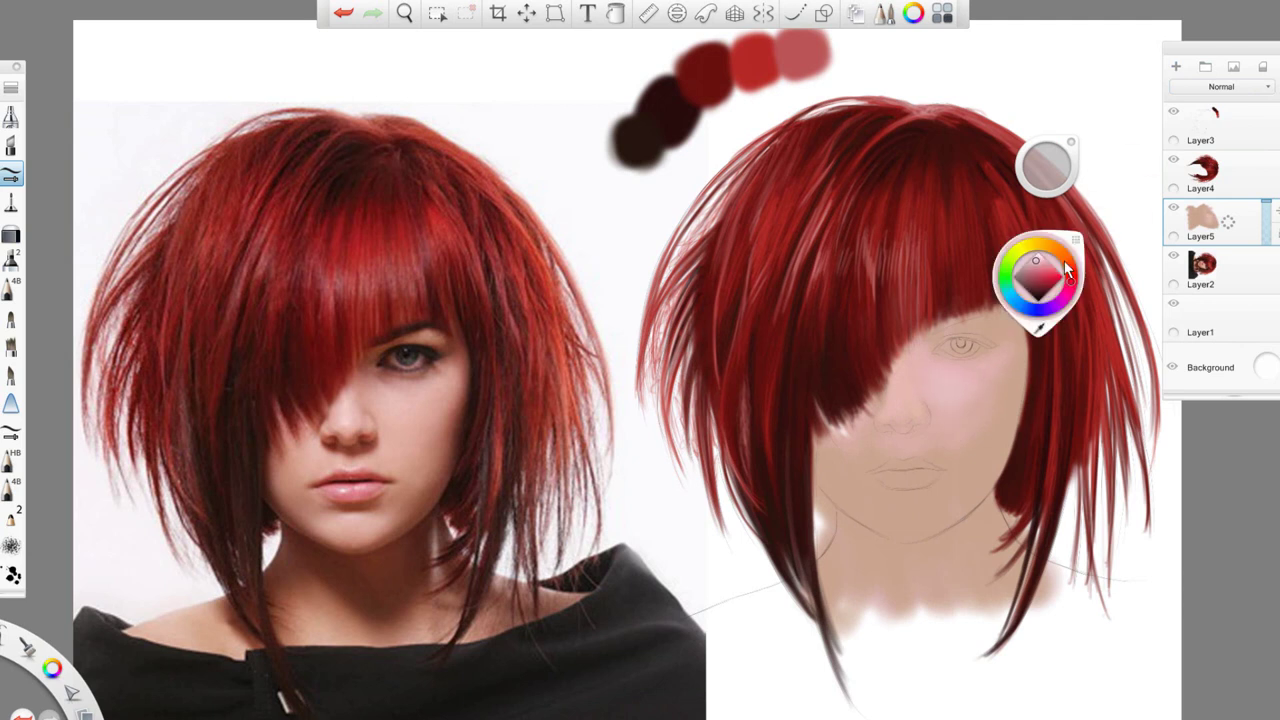
pyautogui.click(1036, 270)
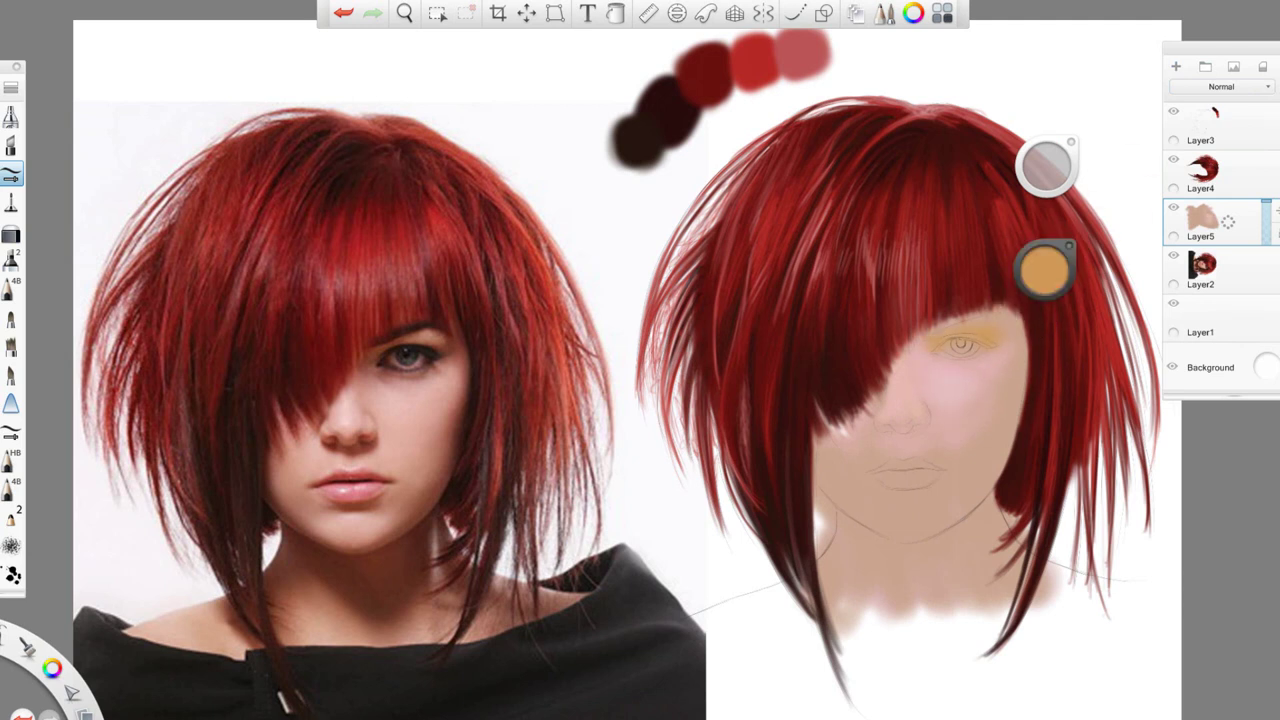
pyautogui.click(1041, 276)
pyautogui.click(1039, 267)
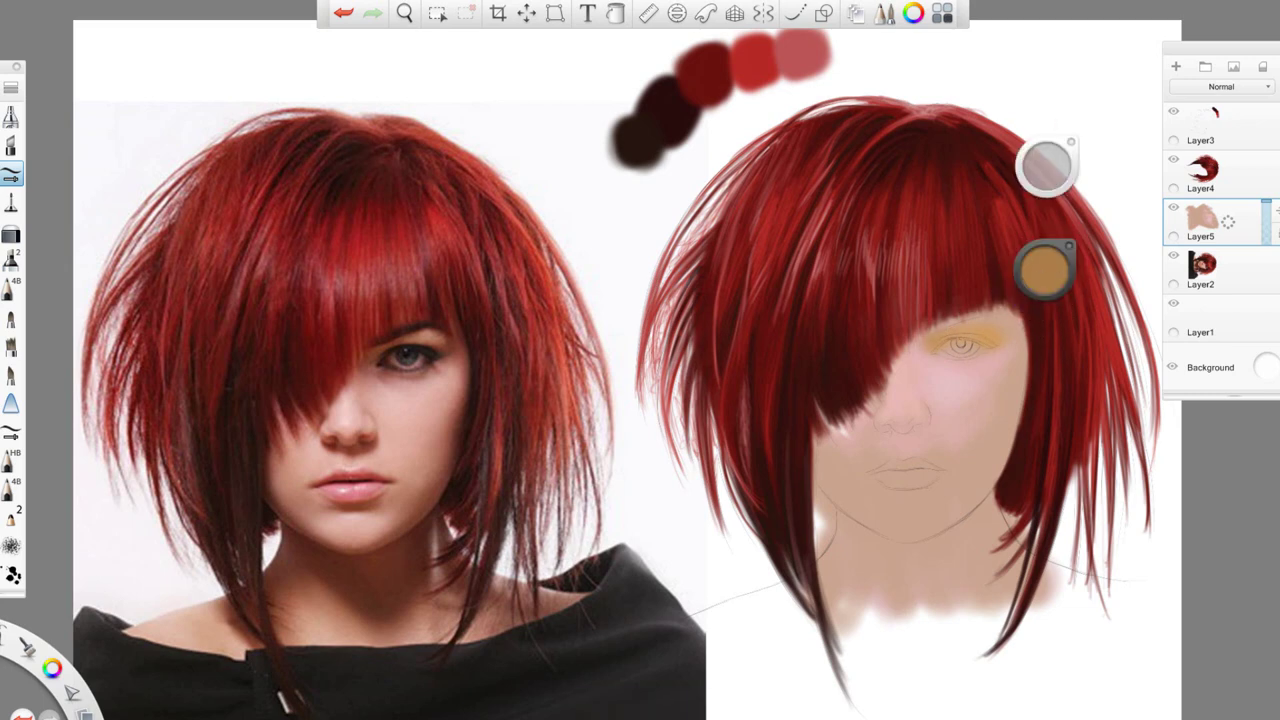
pyautogui.moveTo(1042, 273); pyautogui.dragTo(1008, 287)
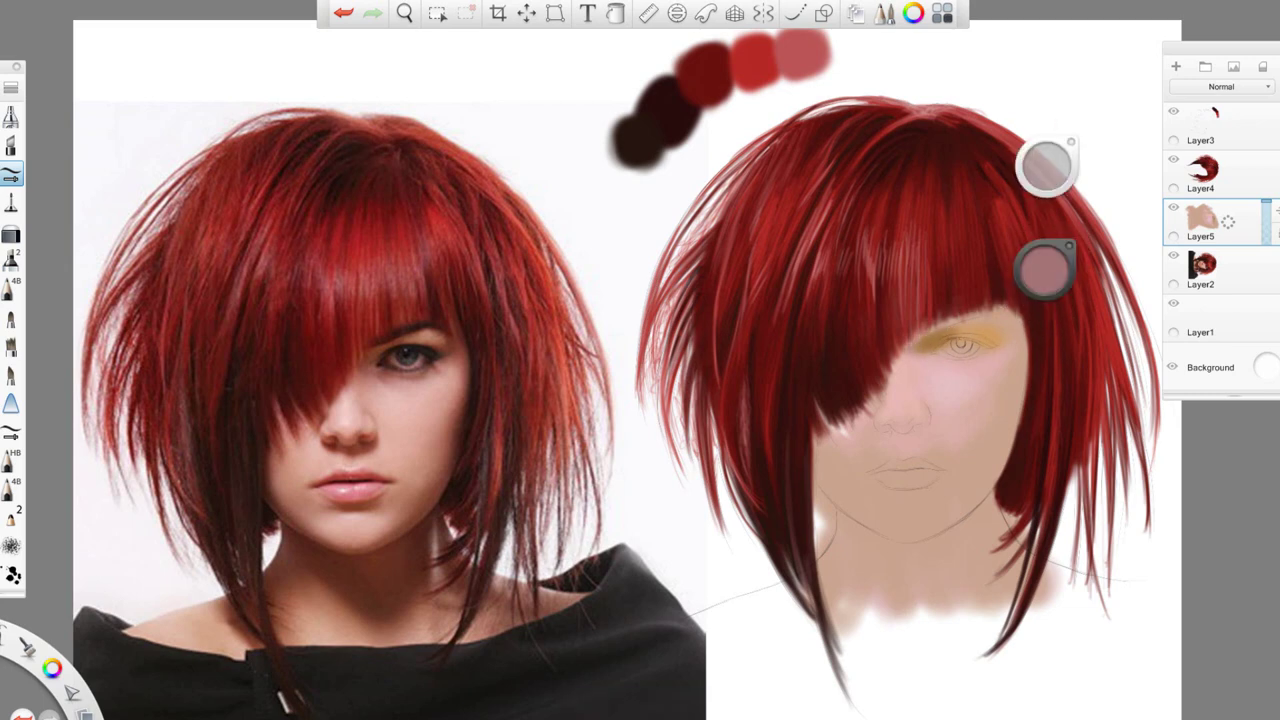
pyautogui.moveTo(924, 359); pyautogui.dragTo(1008, 351)
# Change the brush colour to coral red and paint a blush along the right cheek and jaw
pyautogui.moveTo(1060, 287); pyautogui.dragTo(1043, 269)
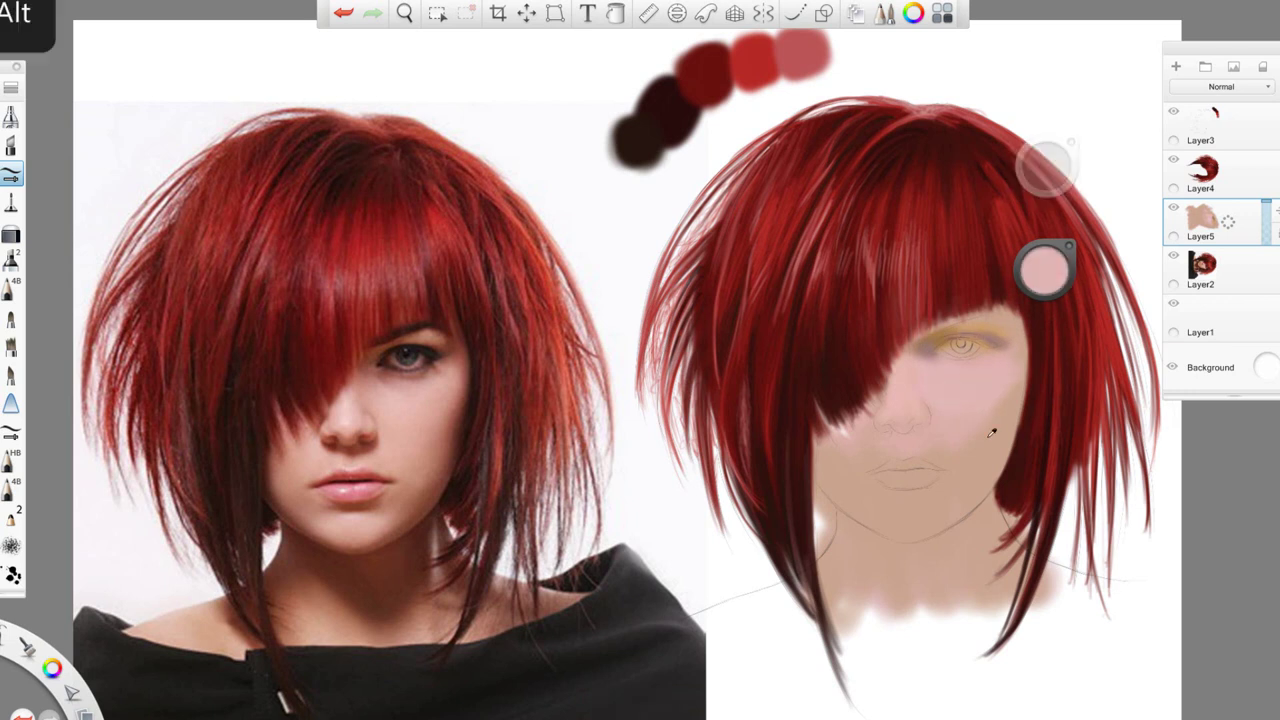
pyautogui.moveTo(1043, 270); pyautogui.dragTo(1050, 282)
pyautogui.moveTo(1008, 465); pyautogui.dragTo(1012, 360)
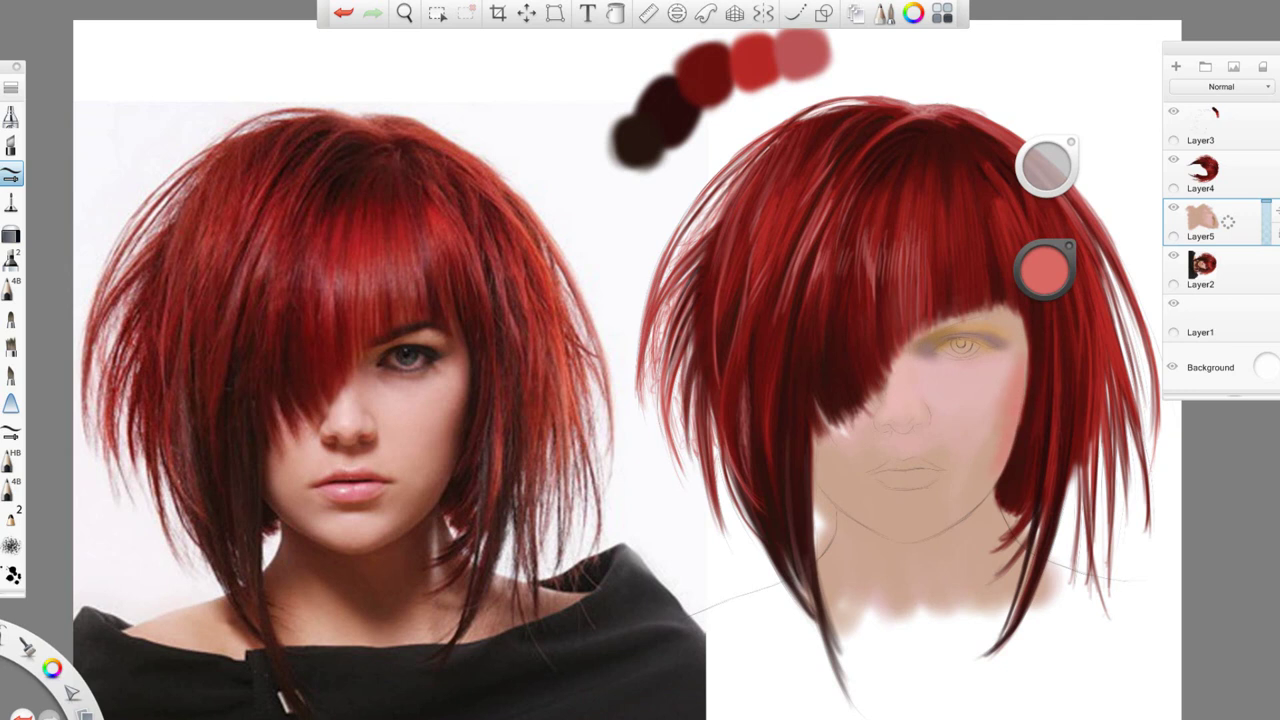
pyautogui.moveTo(975, 515); pyautogui.dragTo(980, 452)
# Soften the blush with sampled skin pink and paint a brown shadow along the right underside of the jaw
pyautogui.keyDown('alt'); pyautogui.click(950, 400); pyautogui.keyUp('alt')
pyautogui.keyDown('alt'); pyautogui.click(955, 395); pyautogui.keyUp('alt')
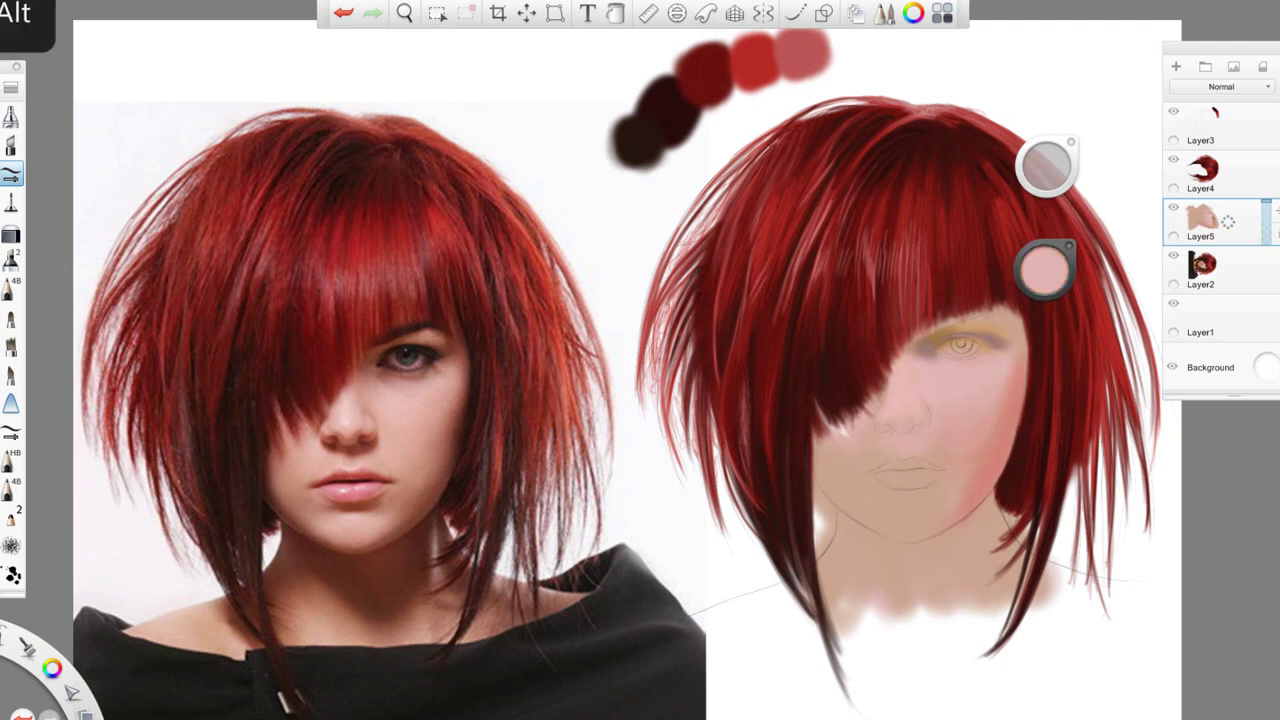
pyautogui.keyDown('alt'); pyautogui.click(991, 435); pyautogui.keyUp('alt')
pyautogui.moveTo(951, 533)
pyautogui.mouseDown()
pyautogui.moveTo(930, 540)
pyautogui.moveTo(985, 490)
pyautogui.moveTo(955, 535)
pyautogui.mouseUp()
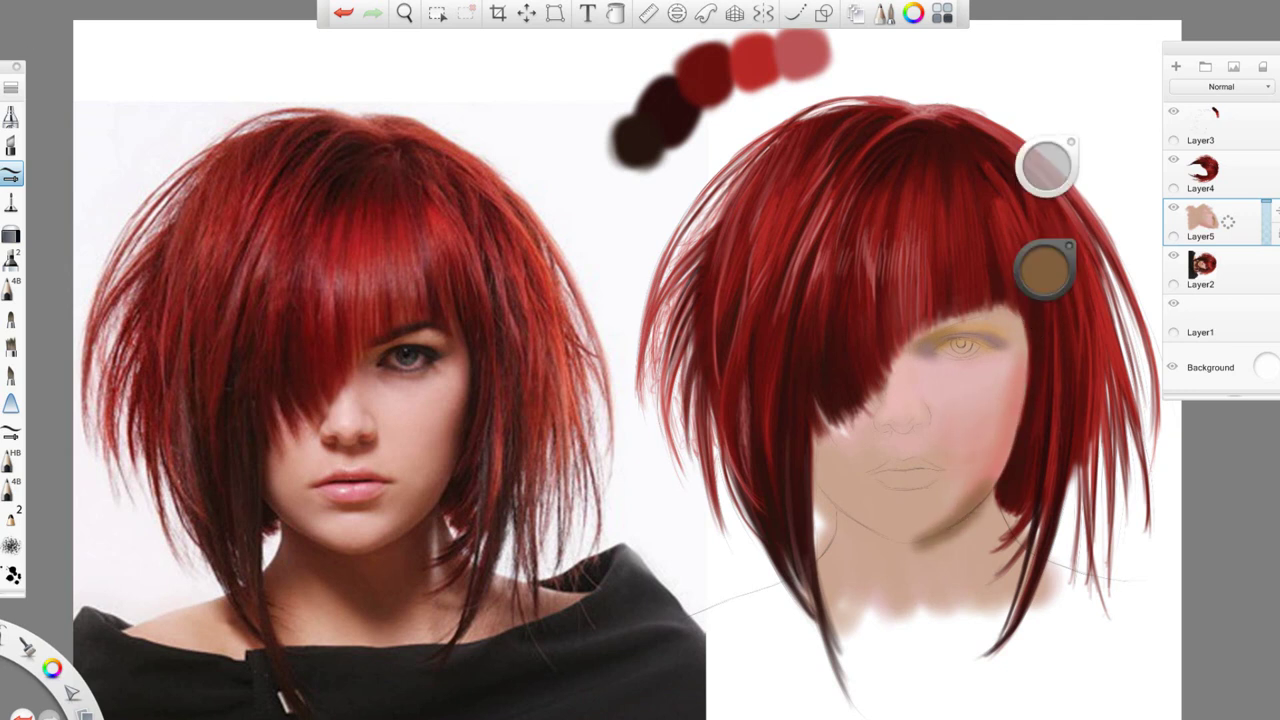
# Shade the right cheek and jaw with sampled browns and blend skin pink over the chin and mouth area
pyautogui.keyDown('alt'); pyautogui.click(1015, 400); pyautogui.keyUp('alt')
pyautogui.moveTo(1020, 395)
pyautogui.mouseDown()
pyautogui.moveTo(1002, 466)
pyautogui.moveTo(998, 442)
pyautogui.mouseUp()
pyautogui.keyDown('alt'); pyautogui.click(1018, 400); pyautogui.keyUp('alt')
pyautogui.keyDown('alt'); pyautogui.click(960, 505); pyautogui.keyUp('alt')
pyautogui.moveTo(1026, 366); pyautogui.dragTo(986, 486)
pyautogui.moveTo(980, 480); pyautogui.dragTo(924, 532)
pyautogui.moveTo(1045, 270)
pyautogui.mouseDown()
pyautogui.moveTo(1046, 294)
pyautogui.moveTo(1044, 274)
pyautogui.mouseUp()
pyautogui.moveTo(888, 520); pyautogui.dragTo(924, 518)
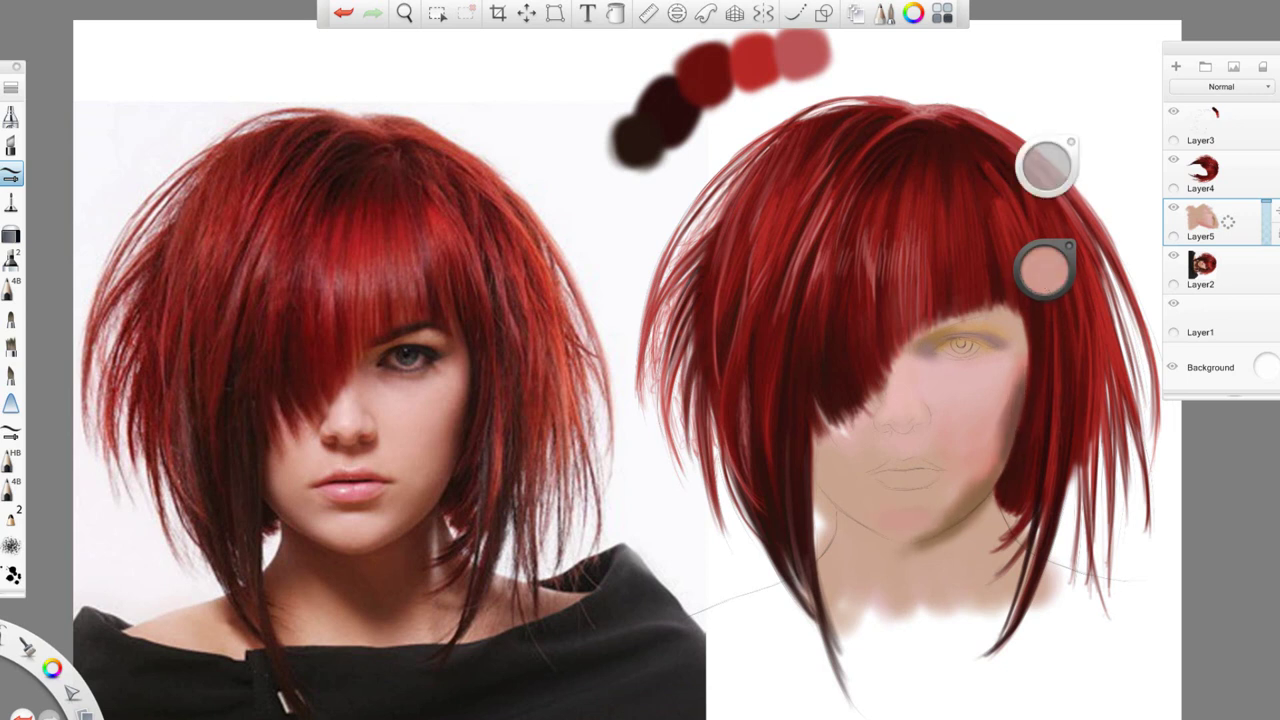
# Deepen the shadow along the right side of the face and temple with a sampled brown
pyautogui.keyDown('alt'); pyautogui.click(1005, 408); pyautogui.keyUp('alt')
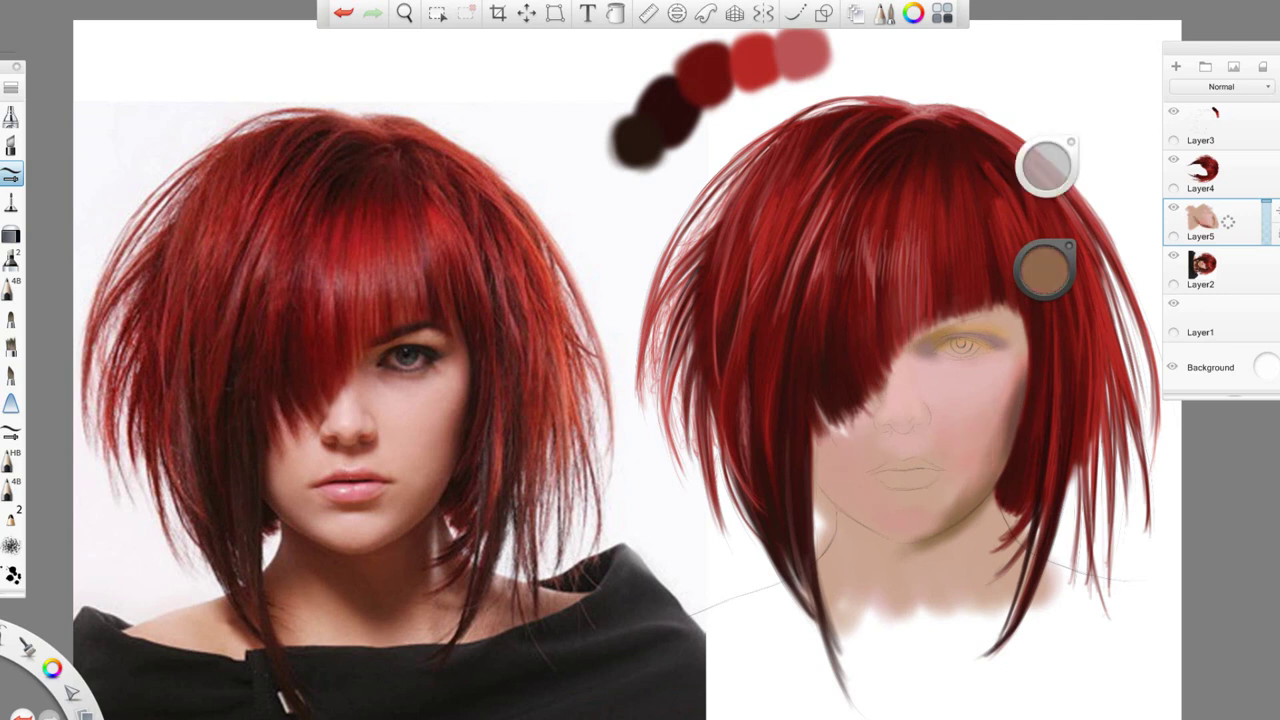
pyautogui.keyDown('alt'); pyautogui.click(1003, 407); pyautogui.keyUp('alt')
pyautogui.moveTo(1022, 315); pyautogui.dragTo(998, 350)
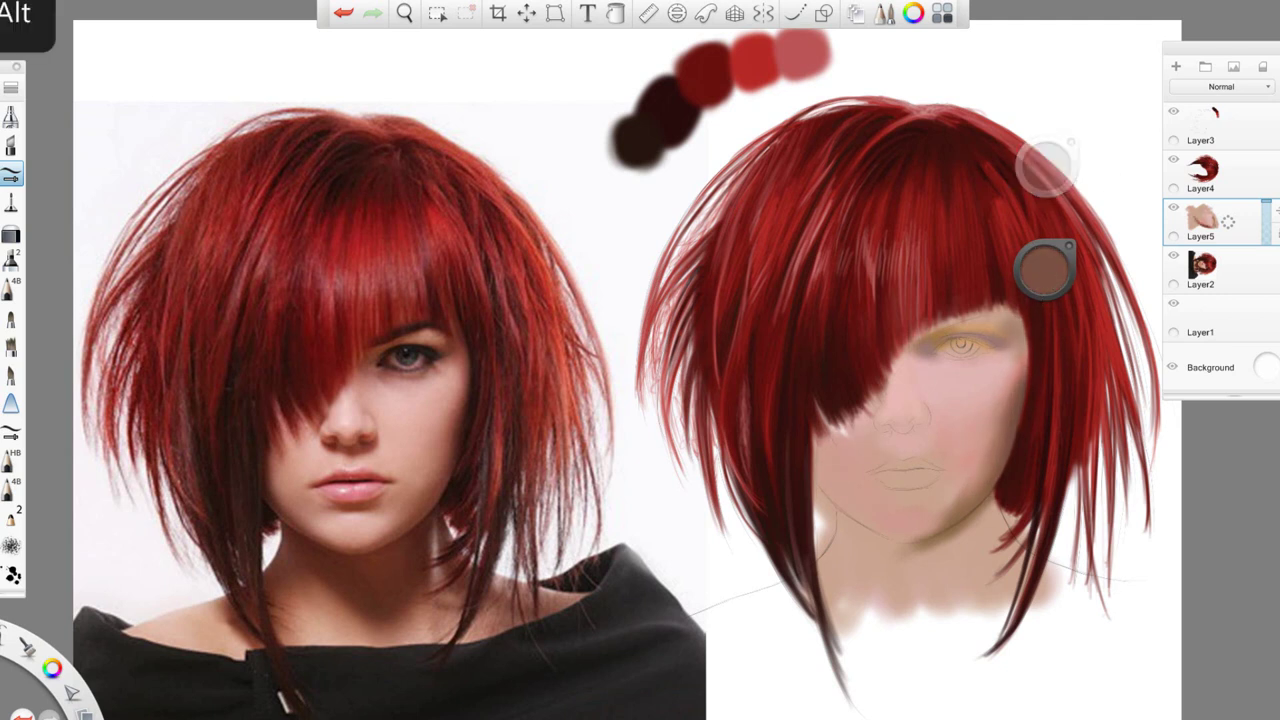
# Paint a dark brown shadow along the left cheek and jaw down to the chin
pyautogui.keyDown('alt'); pyautogui.click(905, 545); pyautogui.keyUp('alt')
pyautogui.moveTo(820, 468)
pyautogui.mouseDown()
pyautogui.moveTo(898, 550)
pyautogui.moveTo(885, 545)
pyautogui.mouseUp()
pyautogui.moveTo(820, 426)
pyautogui.mouseDown()
pyautogui.moveTo(815, 496)
pyautogui.moveTo(832, 514)
pyautogui.mouseUp()
pyautogui.moveTo(816, 462); pyautogui.dragTo(850, 530)
# Tint the left cheek and mouth area with coral and soften it with sampled skin pink
pyautogui.keyDown('alt'); pyautogui.click(1047, 167); pyautogui.keyUp('alt')
pyautogui.moveTo(840, 436)
pyautogui.mouseDown()
pyautogui.moveTo(824, 490)
pyautogui.moveTo(965, 485)
pyautogui.mouseUp()
pyautogui.keyDown('alt'); pyautogui.click(850, 425); pyautogui.keyUp('alt')
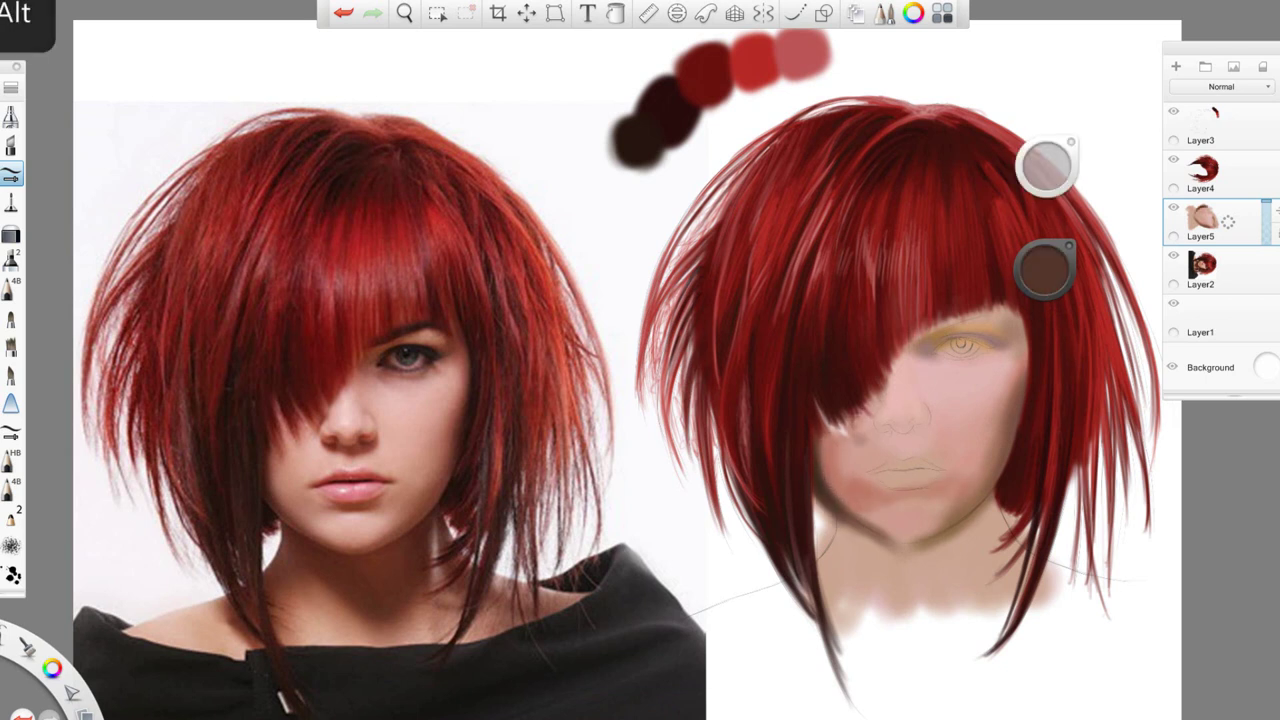
pyautogui.keyDown('alt'); pyautogui.click(860, 440); pyautogui.keyUp('alt')
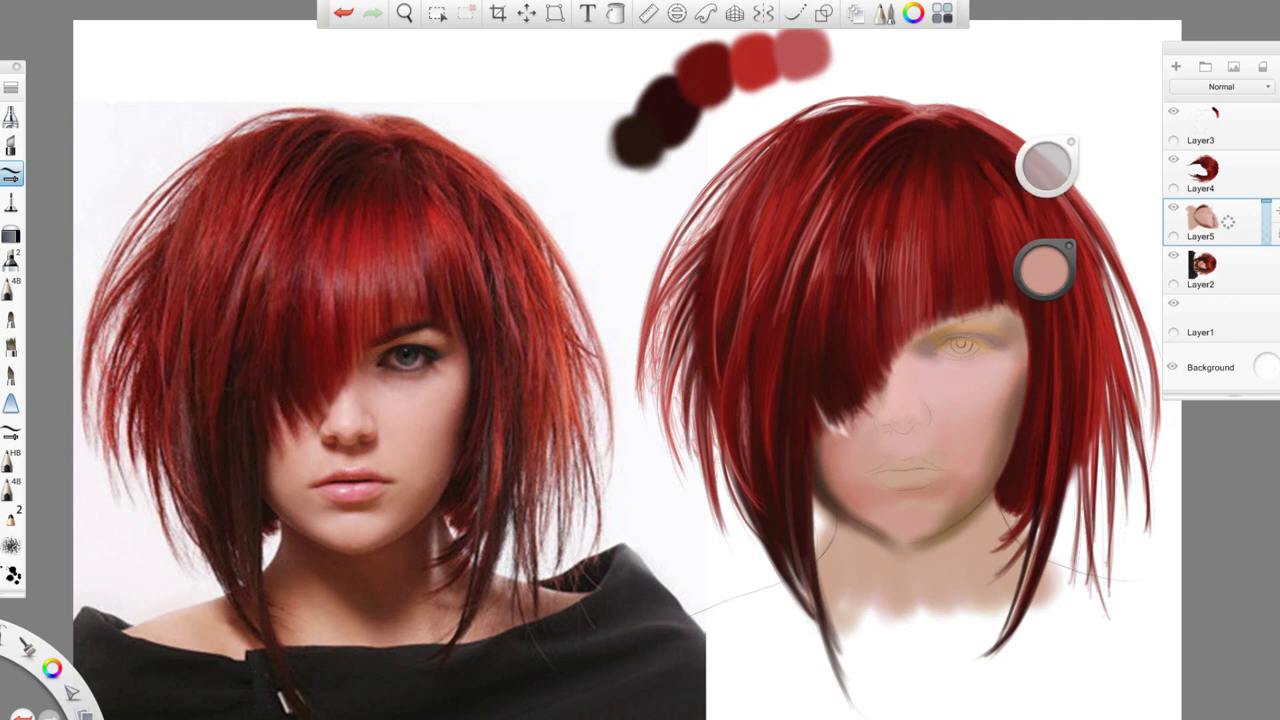
# Shade under the nose and around the lips with reddish brown to define the nostrils and mouth
pyautogui.keyDown('alt'); pyautogui.click(994, 394); pyautogui.keyUp('alt')
pyautogui.press('alt')
pyautogui.moveTo(894, 492)
pyautogui.mouseDown()
pyautogui.moveTo(930, 494)
pyautogui.moveTo(884, 484)
pyautogui.mouseUp()
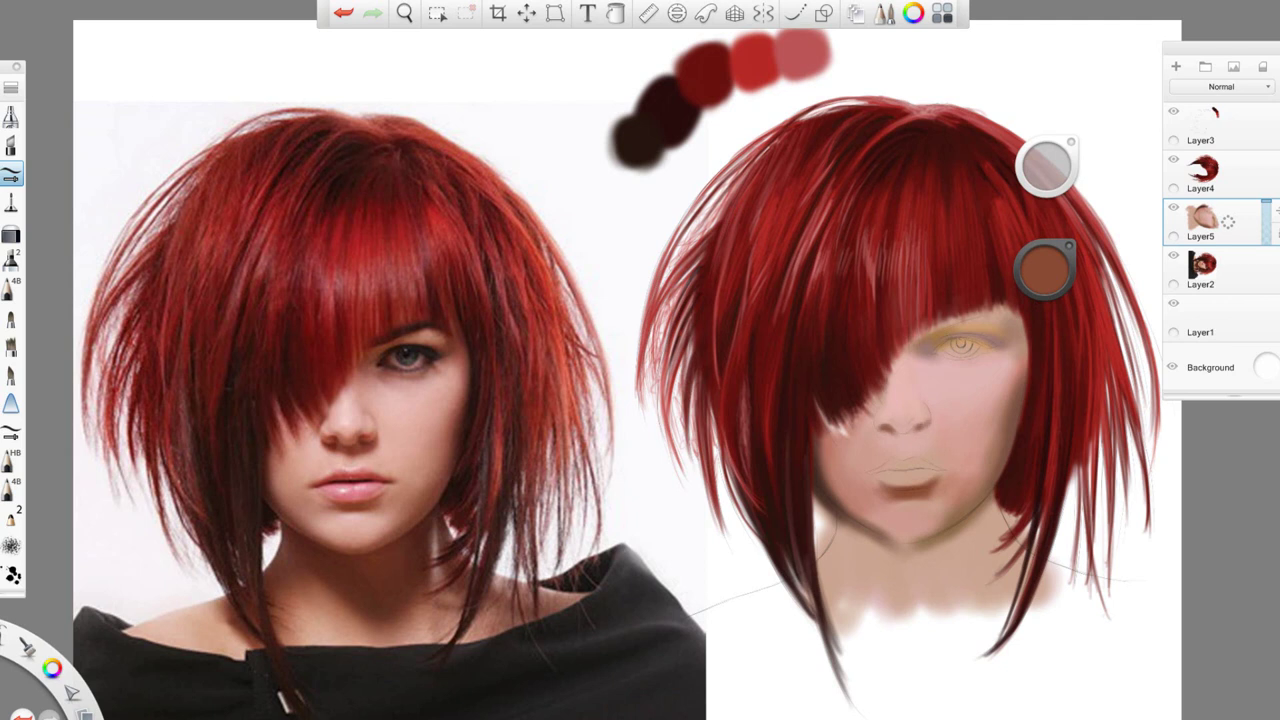
pyautogui.moveTo(868, 470); pyautogui.dragTo(944, 470)
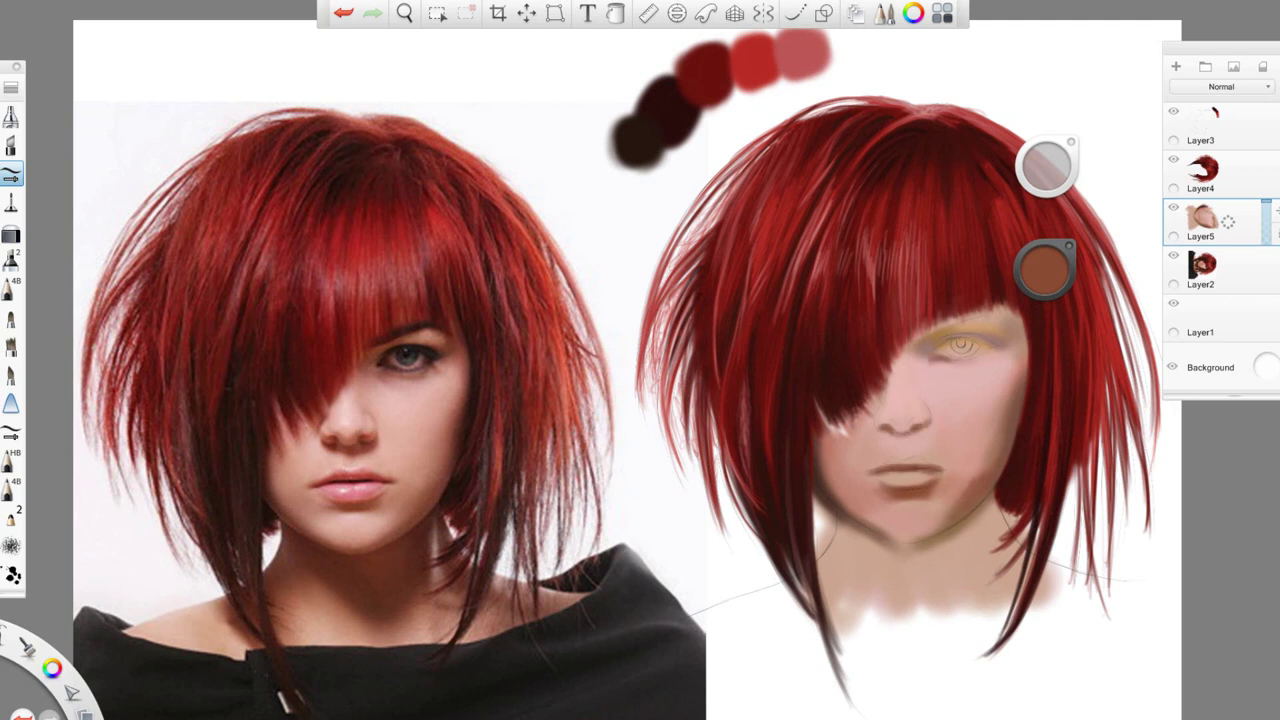
# Darken the right edge of the face with deep brown and blend the lower jaw with sampled skin tones
pyautogui.keyDown('alt'); pyautogui.click(1052, 276); pyautogui.keyUp('alt')
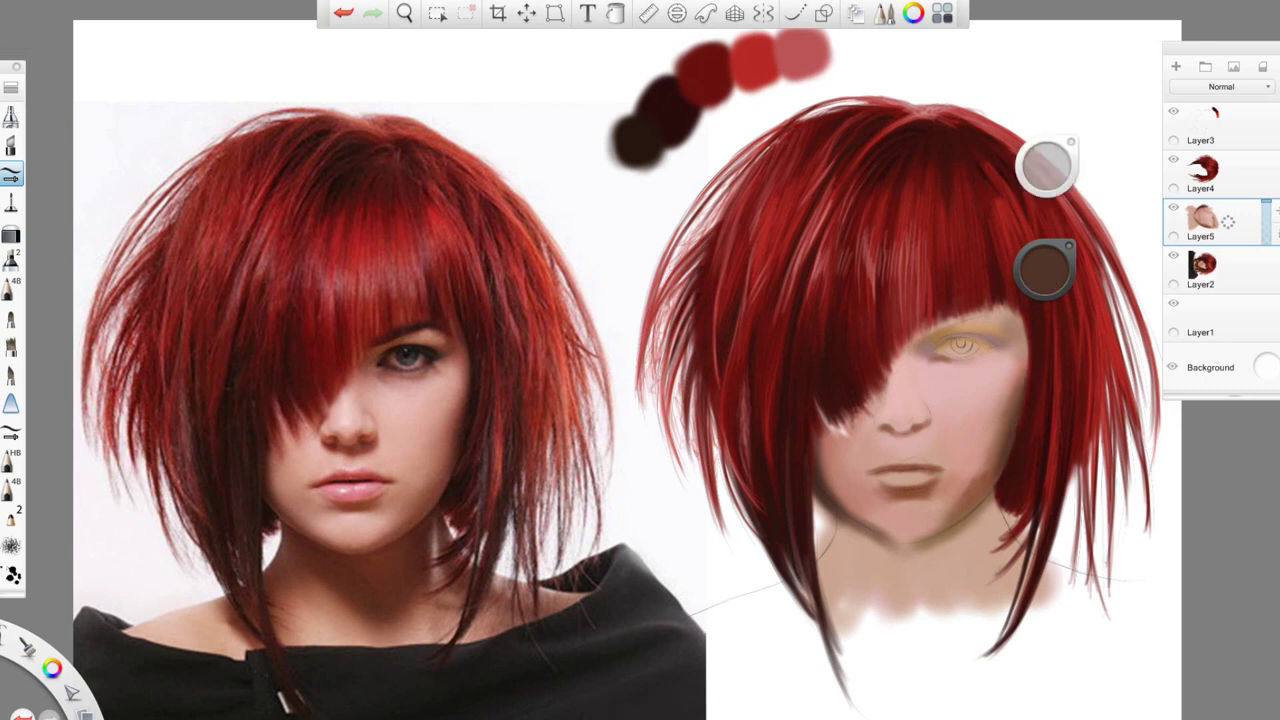
pyautogui.moveTo(1026, 324); pyautogui.dragTo(1024, 410)
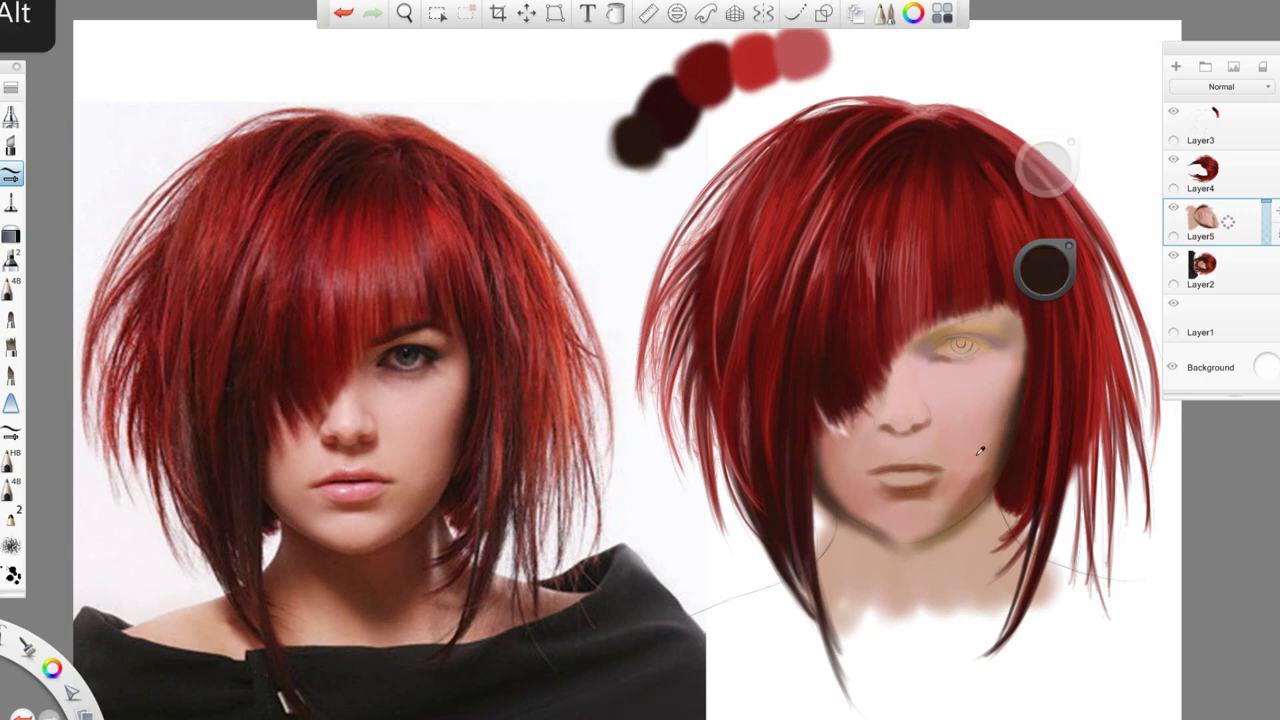
pyautogui.keyDown('alt'); pyautogui.click(955, 498); pyautogui.keyUp('alt')
pyautogui.keyDown('alt'); pyautogui.click(974, 426); pyautogui.keyUp('alt')
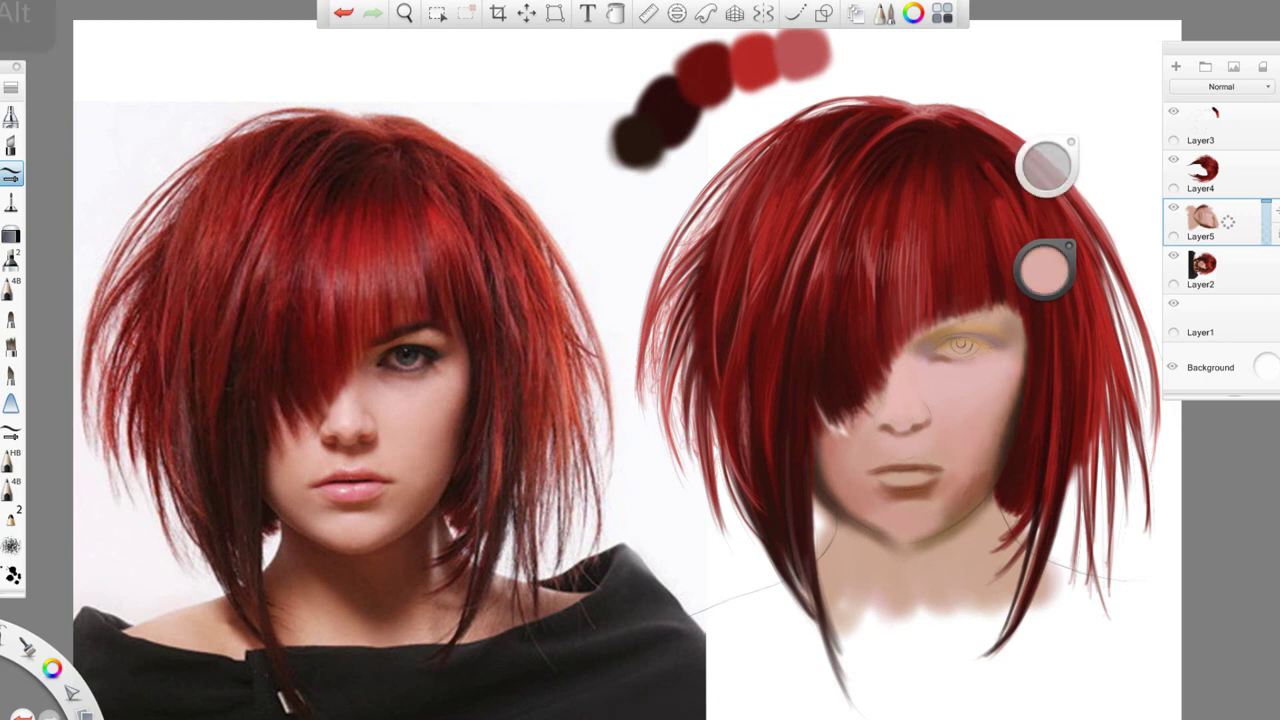
pyautogui.keyDown('alt'); pyautogui.click(1045, 188); pyautogui.keyUp('alt')
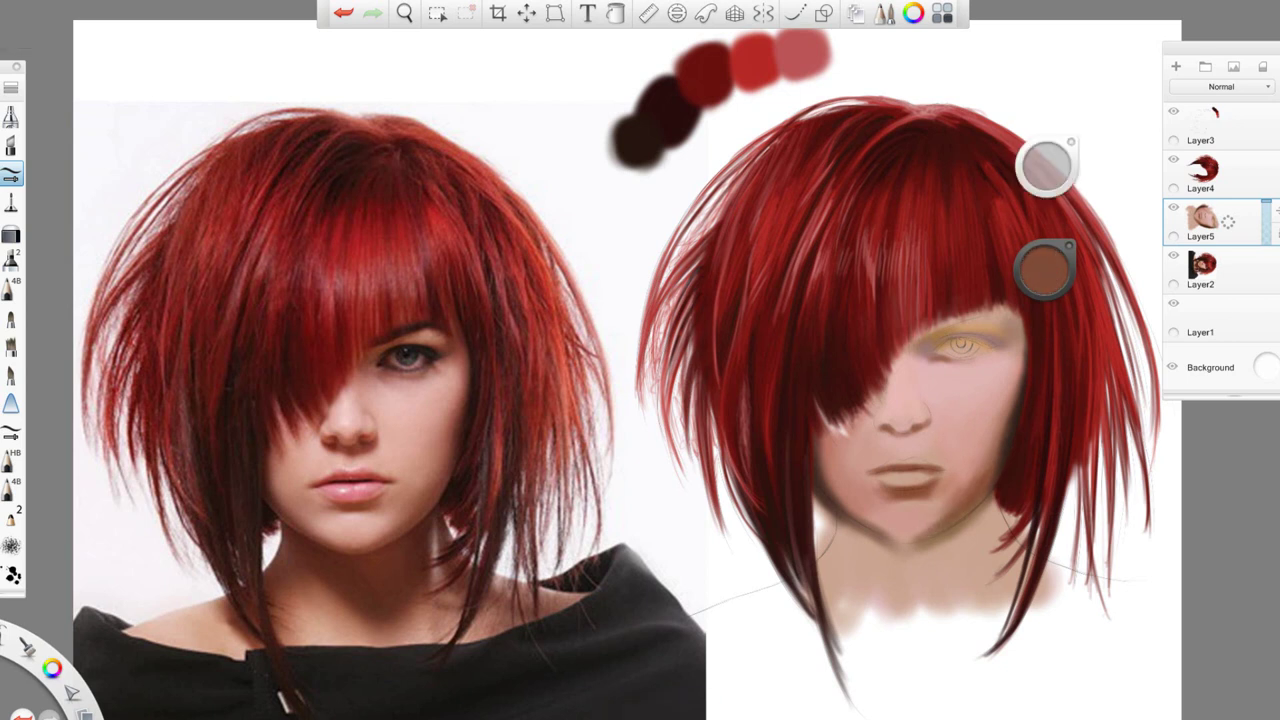
pyautogui.keyDown('alt'); pyautogui.click(944, 517); pyautogui.keyUp('alt')
pyautogui.keyDown('alt'); pyautogui.click(966, 496); pyautogui.keyUp('alt')
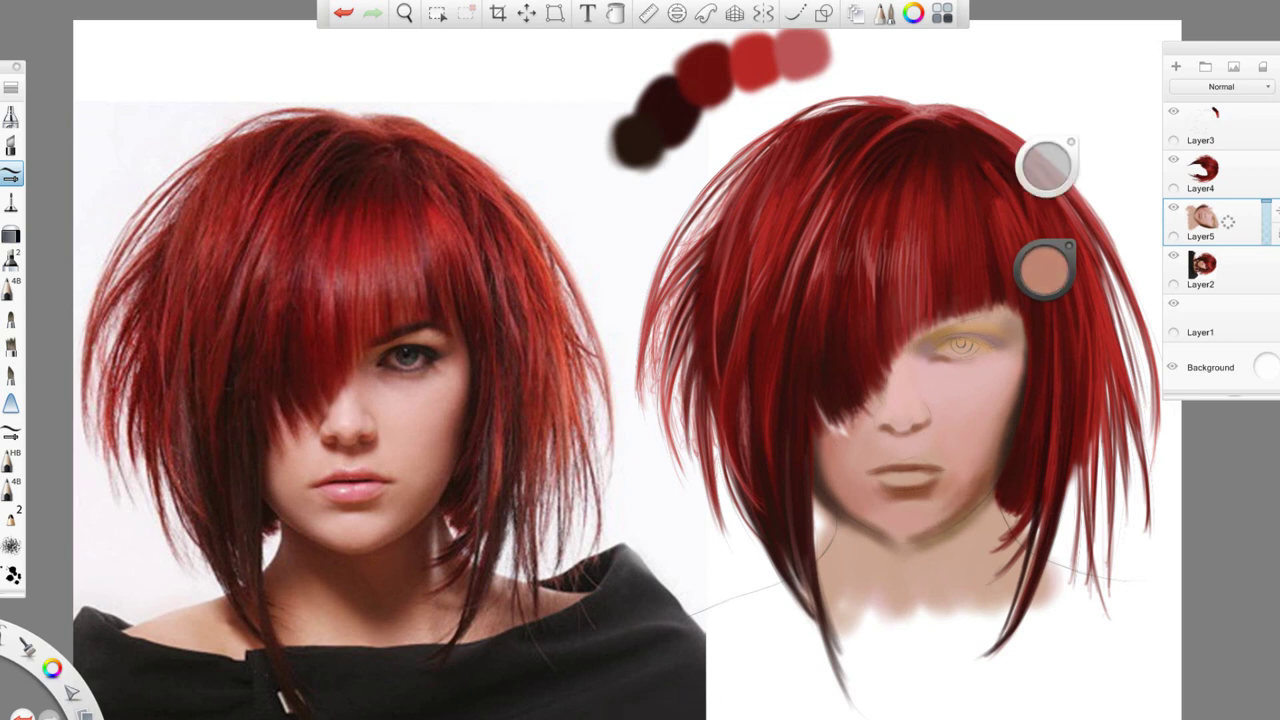
# Shift the brush colour to a very dark red and paint the eyebrow above the visible eye
pyautogui.keyDown('alt'); pyautogui.click(1048, 288); pyautogui.keyUp('alt')
pyautogui.keyDown('alt'); pyautogui.click(1048, 288); pyautogui.keyUp('alt')
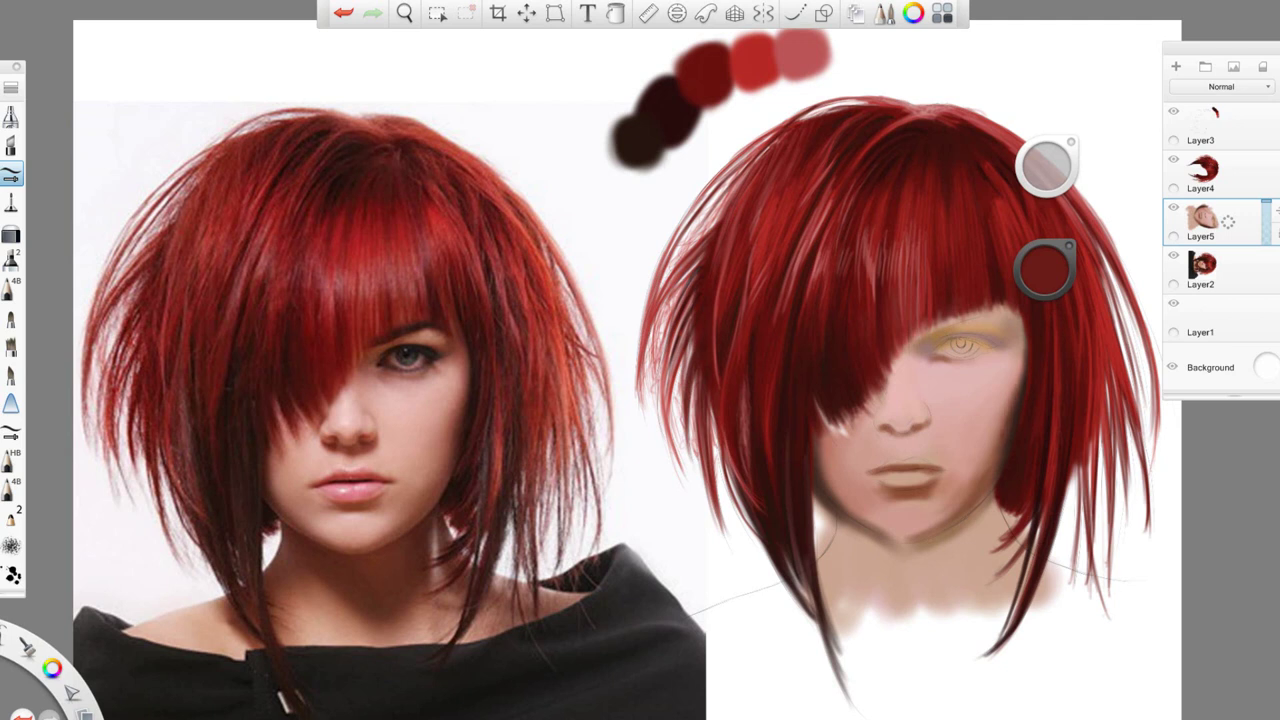
pyautogui.moveTo(1045, 268); pyautogui.dragTo(1077, 266)
pyautogui.click(1063, 266)
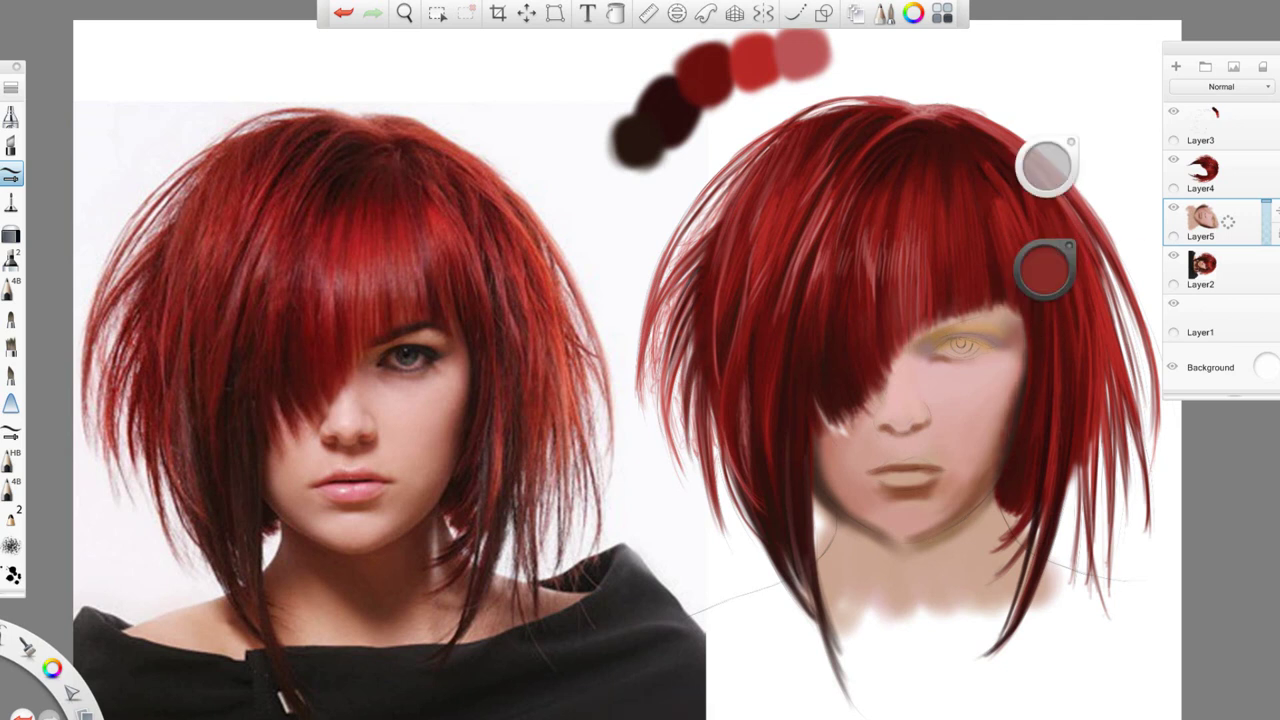
pyautogui.keyDown('alt'); pyautogui.click(1040, 265); pyautogui.keyUp('alt')
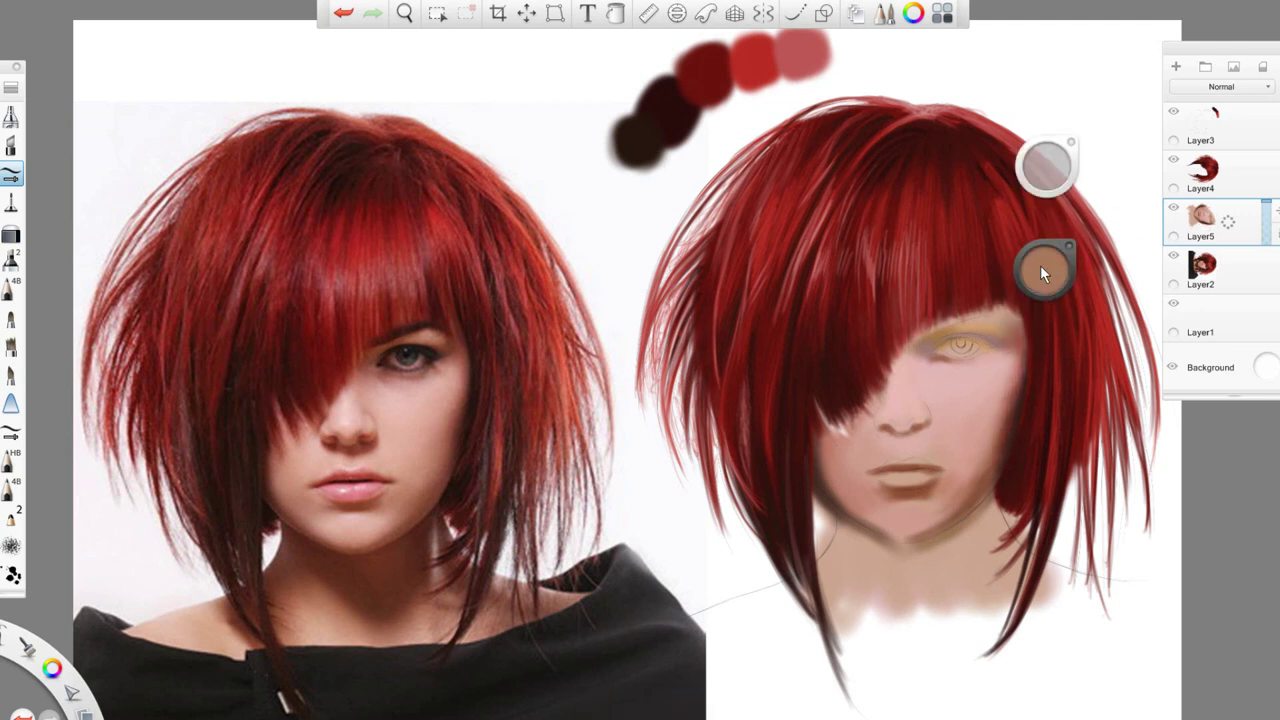
pyautogui.moveTo(1040, 265); pyautogui.dragTo(1089, 273)
pyautogui.click(1045, 268)
pyautogui.keyDown('alt'); pyautogui.click(1045, 268); pyautogui.keyUp('alt')
pyautogui.click(1045, 268)
pyautogui.moveTo(922, 334)
pyautogui.mouseDown()
pyautogui.moveTo(1016, 303)
pyautogui.moveTo(966, 326)
pyautogui.mouseUp()
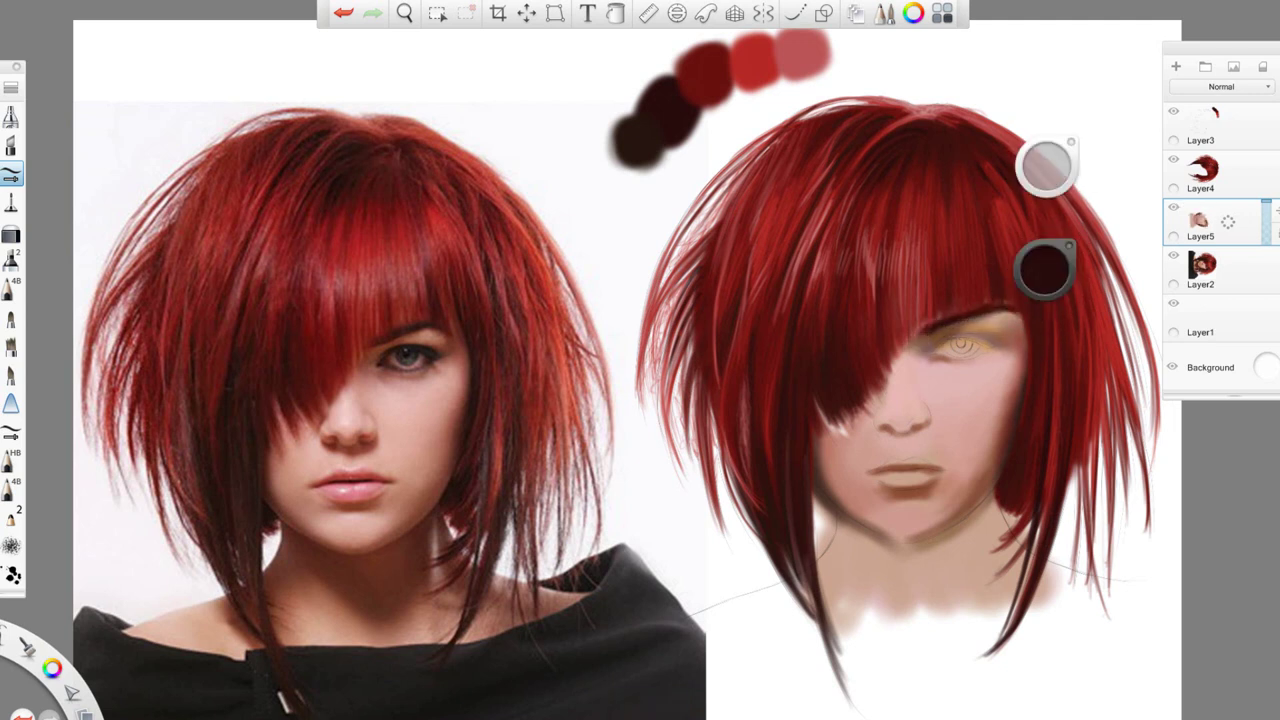
# Set the brush size to 23.7 and shade the underside of the nose with a warm orange-brown
pyautogui.keyDown('alt'); pyautogui.click(910, 409); pyautogui.keyUp('alt')
pyautogui.moveTo(1045, 165); pyautogui.dragTo(1050, 168)
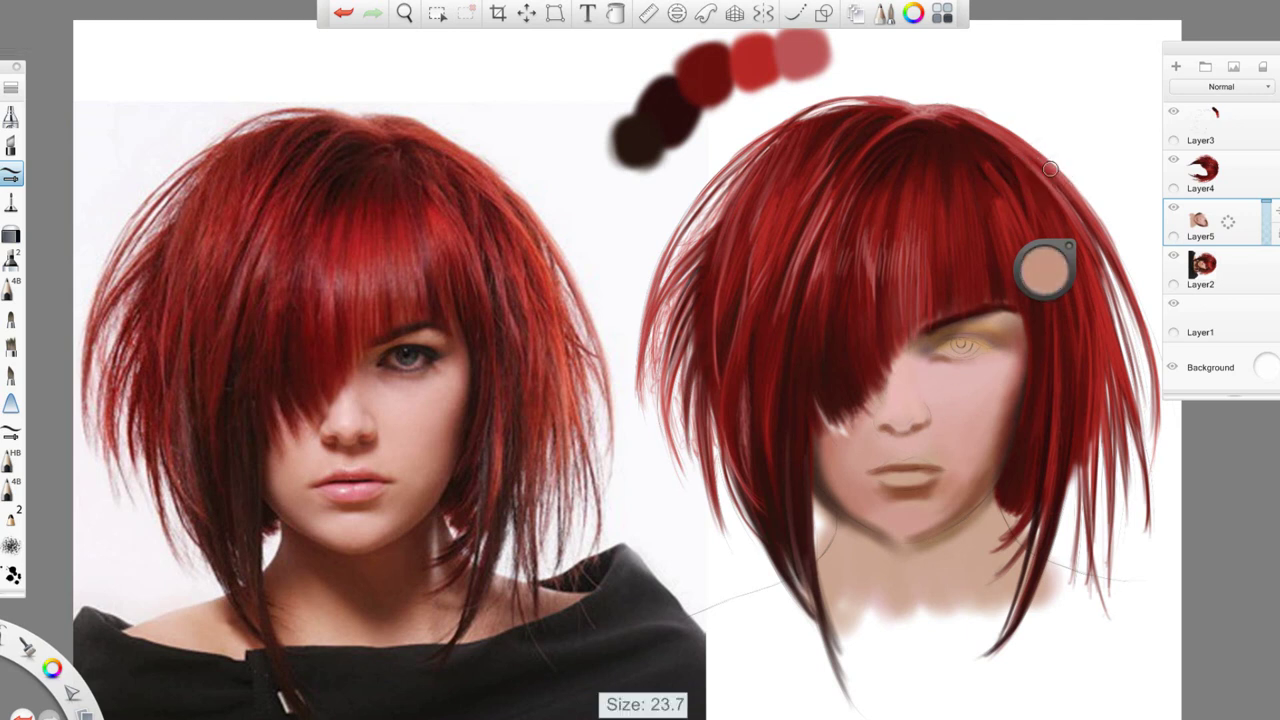
pyautogui.moveTo(1045, 268); pyautogui.dragTo(1043, 287)
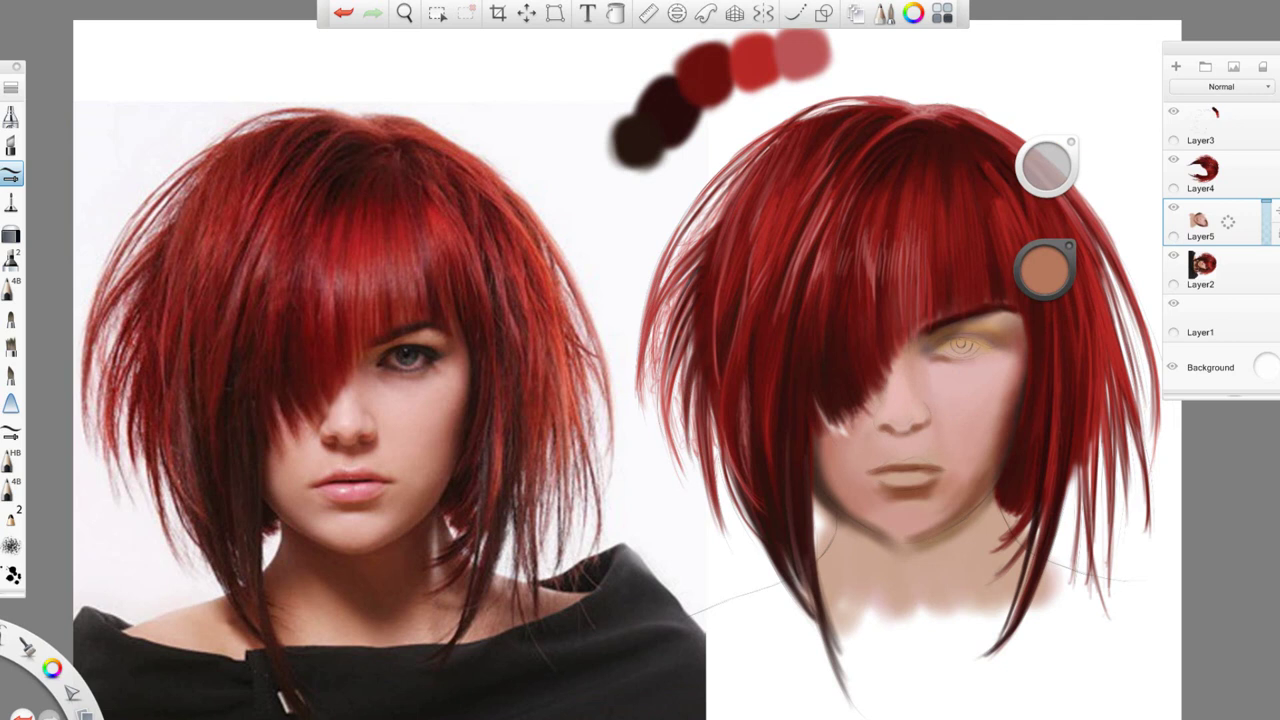
pyautogui.moveTo(880, 436); pyautogui.dragTo(928, 436)
# Define the eyelid crease with dark reddish brown, reduce the brush size to 15.3, and add a pale pink highlight below the lower lip
pyautogui.keyDown('alt'); pyautogui.click(665, 100); pyautogui.keyUp('alt')
pyautogui.moveTo(1045, 168); pyautogui.dragTo(1040, 160)
pyautogui.moveTo(1045, 268); pyautogui.dragTo(1045, 255)
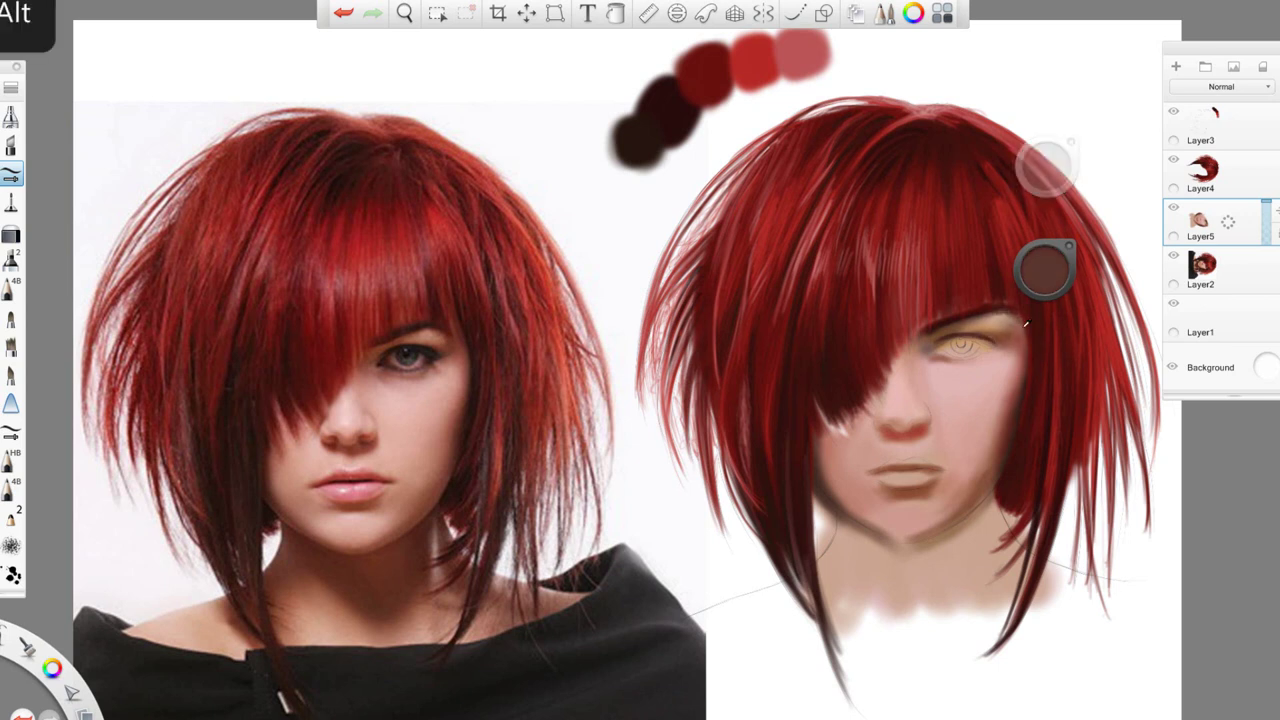
pyautogui.hotkey('ctrl', 'z')
pyautogui.moveTo(1045, 168); pyautogui.dragTo(1045, 160)
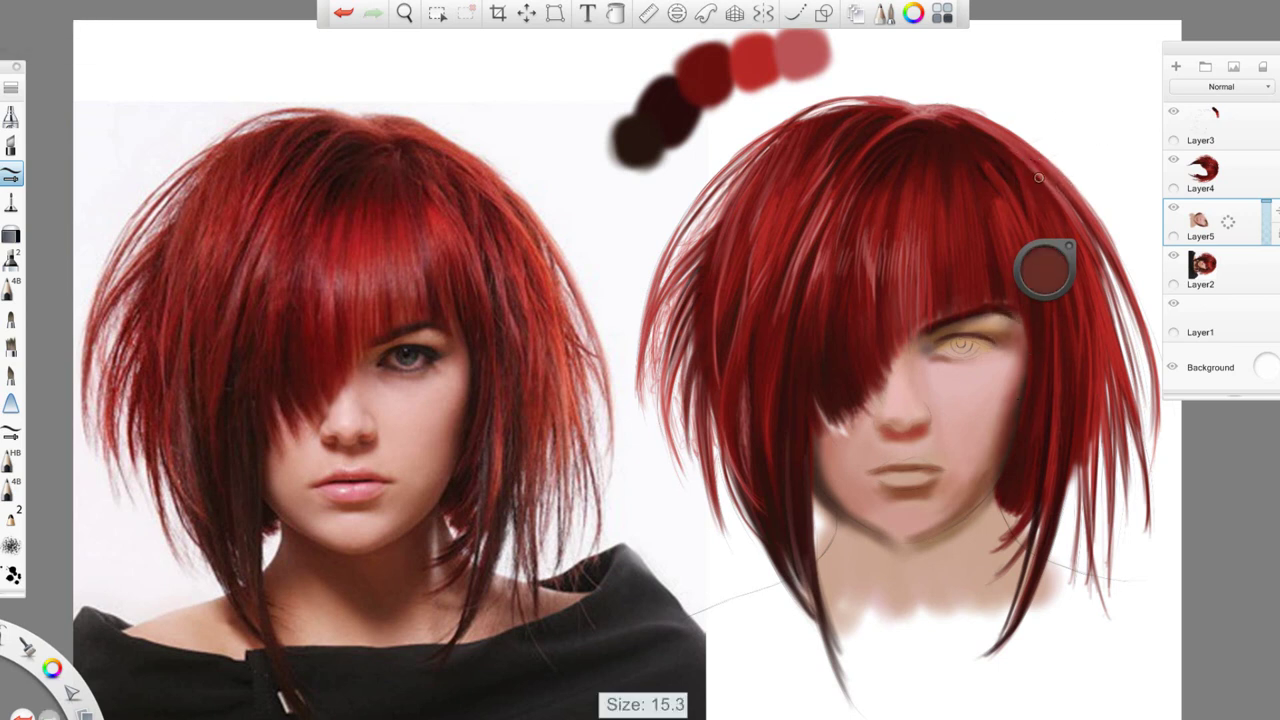
pyautogui.keyDown('alt'); pyautogui.click(1013, 335); pyautogui.keyUp('alt')
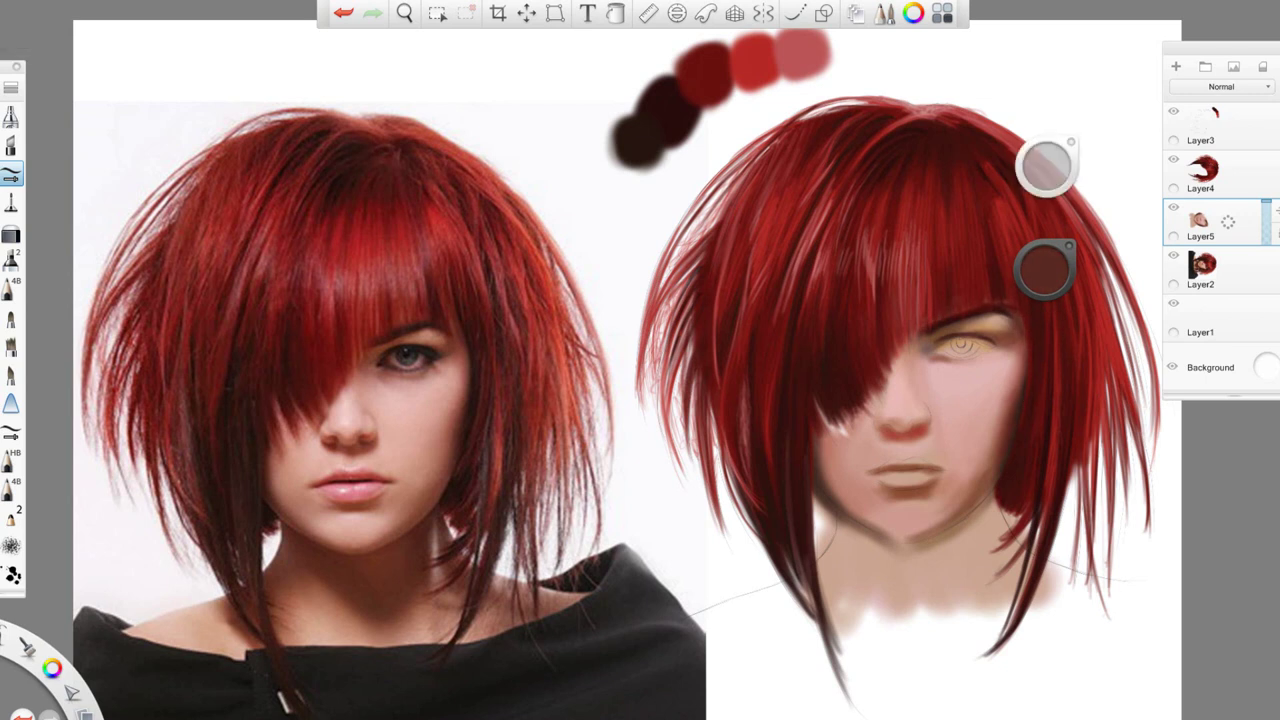
pyautogui.keyDown('alt'); pyautogui.click(879, 403); pyautogui.keyUp('alt')
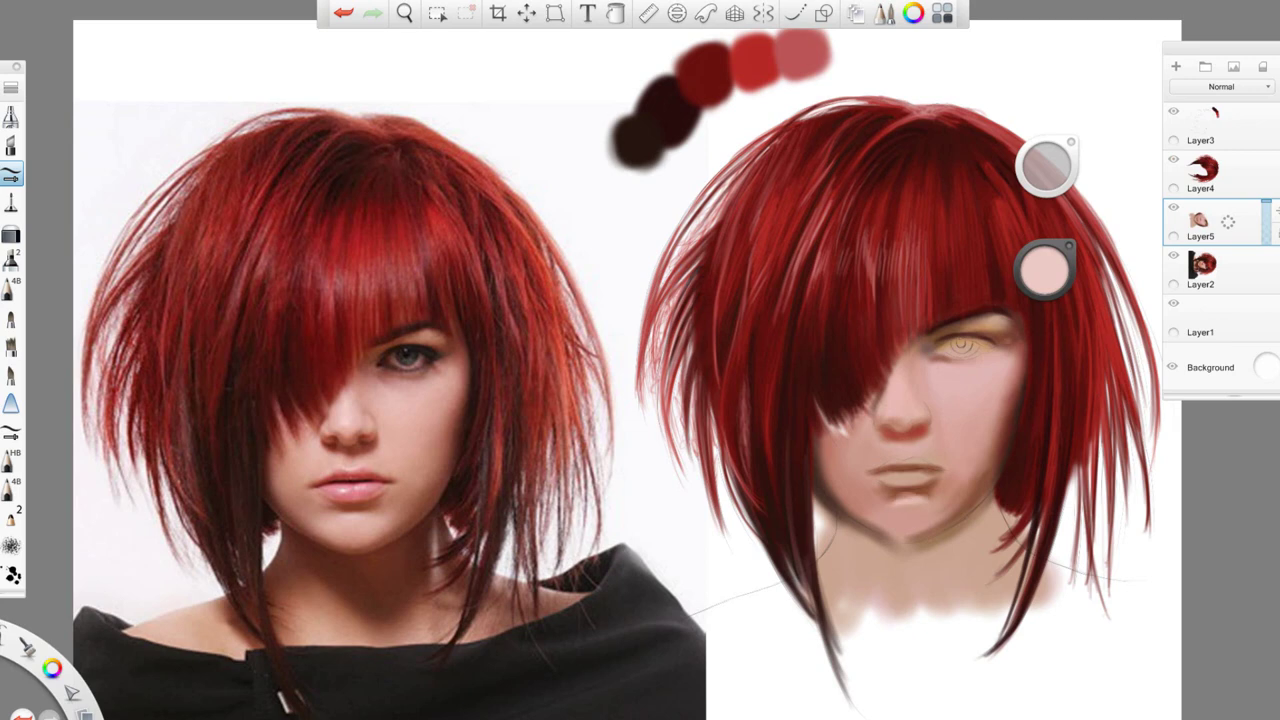
# Change the brush colour to green and paint the iris of the visible eye
pyautogui.moveTo(1045, 268)
pyautogui.mouseDown()
pyautogui.moveTo(1034, 276)
pyautogui.moveTo(1051, 297)
pyautogui.mouseUp()
pyautogui.scroll(5, 976, 341)
pyautogui.moveTo(1046, 166); pyautogui.dragTo(1046, 150)
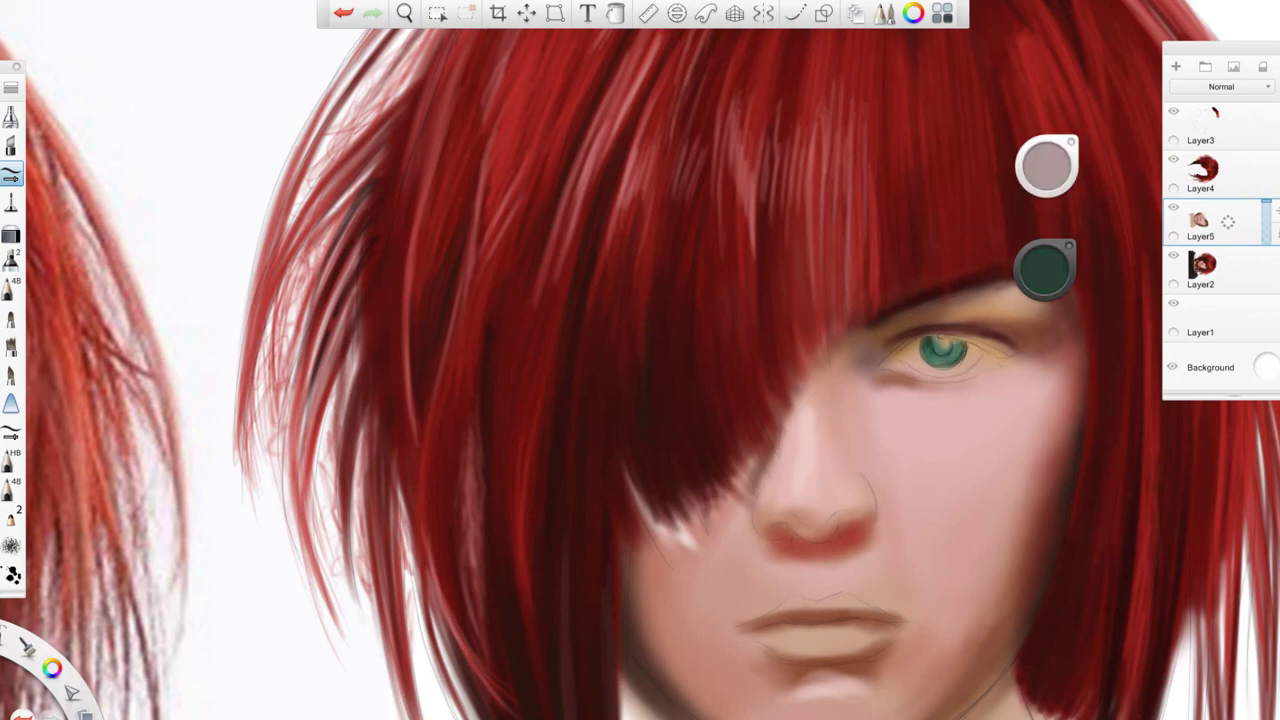
# Darken the pupil and draw the upper lash line of the visible eye in near-black with a finer brush
pyautogui.moveTo(1045, 268); pyautogui.dragTo(1046, 290)
pyautogui.moveTo(1046, 166); pyautogui.dragTo(1046, 182)
pyautogui.moveTo(884, 362)
pyautogui.mouseDown()
pyautogui.moveTo(936, 332)
pyautogui.moveTo(976, 329)
pyautogui.mouseUp()
pyautogui.moveTo(700, 400); pyautogui.dragTo(640, 330)
pyautogui.moveTo(640, 400); pyautogui.dragTo(727, 277)
pyautogui.moveTo(940, 155); pyautogui.dragTo(1010, 125)
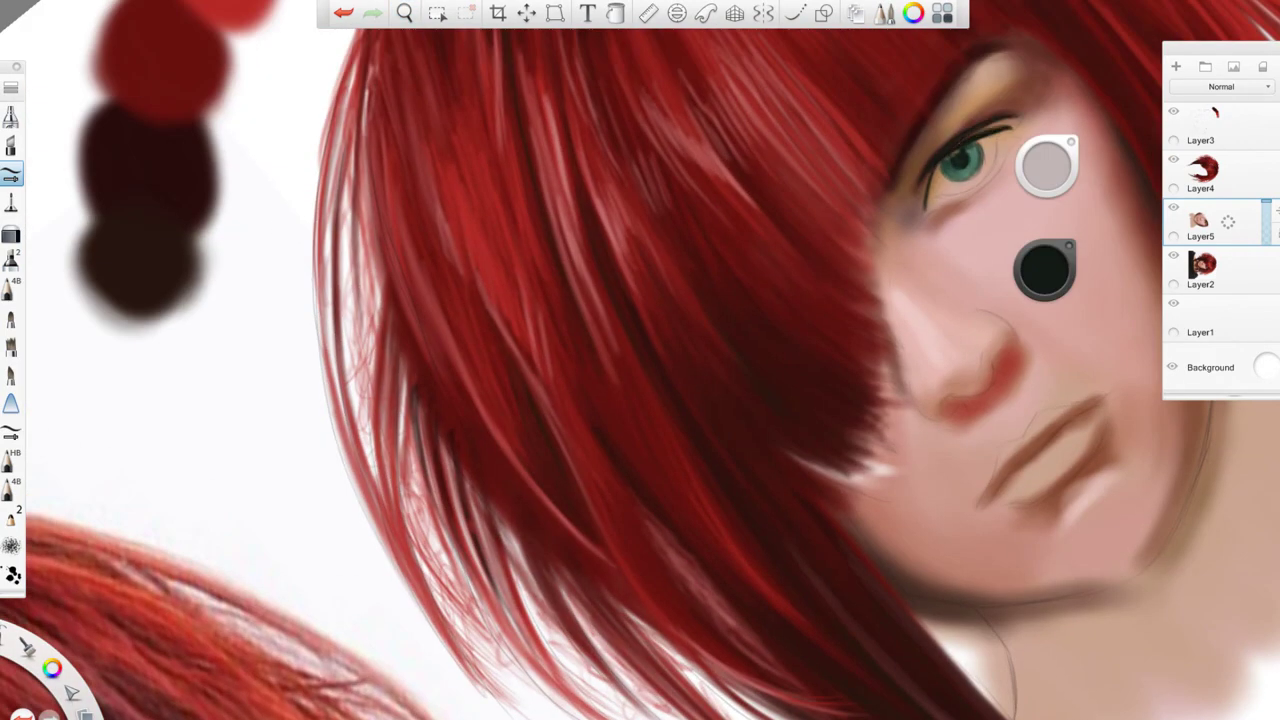
# Line the inner corner of the eye in near-black and shade the lower lid with a muted brown
pyautogui.moveTo(727, 277); pyautogui.dragTo(685, 240)
pyautogui.moveTo(700, 400); pyautogui.dragTo(660, 380)
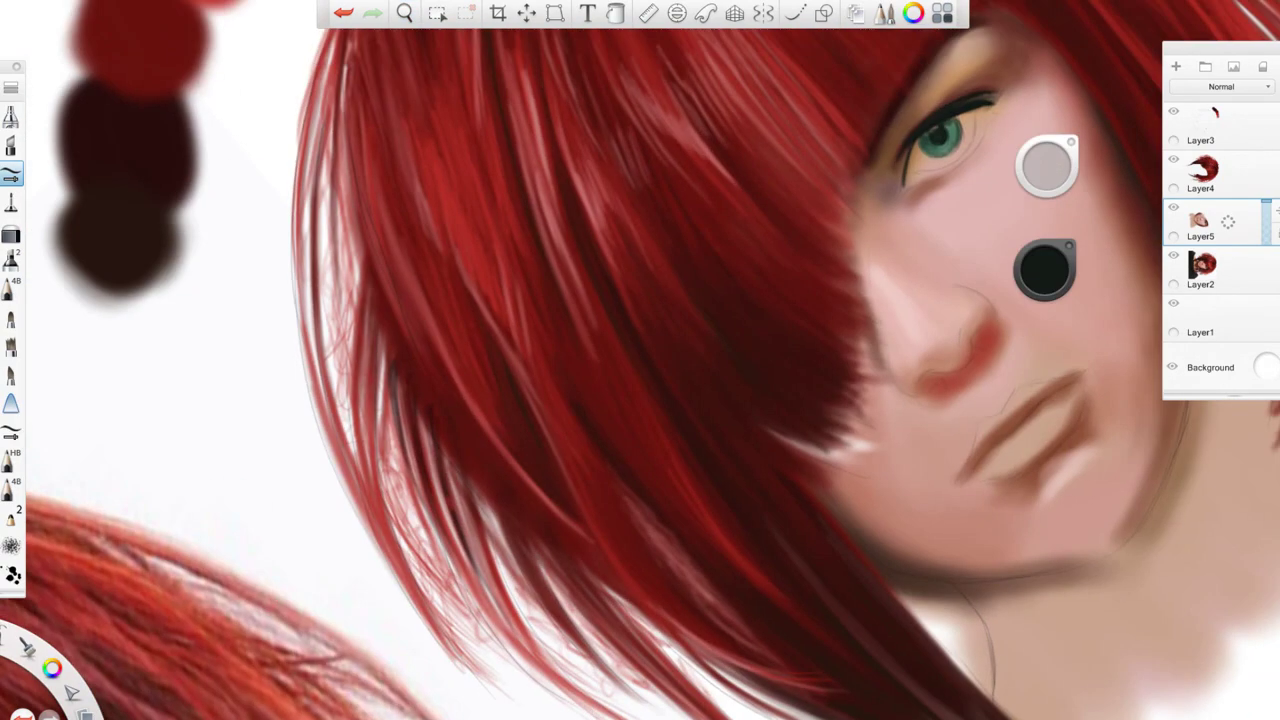
pyautogui.moveTo(915, 150); pyautogui.dragTo(900, 192)
pyautogui.moveTo(660, 380); pyautogui.dragTo(670, 362)
pyautogui.moveTo(926, 198); pyautogui.dragTo(884, 214)
pyautogui.moveTo(670, 362); pyautogui.dragTo(620, 400)
pyautogui.moveTo(834, 218)
pyautogui.mouseDown()
pyautogui.moveTo(856, 240)
pyautogui.moveTo(866, 220)
pyautogui.mouseUp()
pyautogui.moveTo(691, 498); pyautogui.dragTo(591, 486)
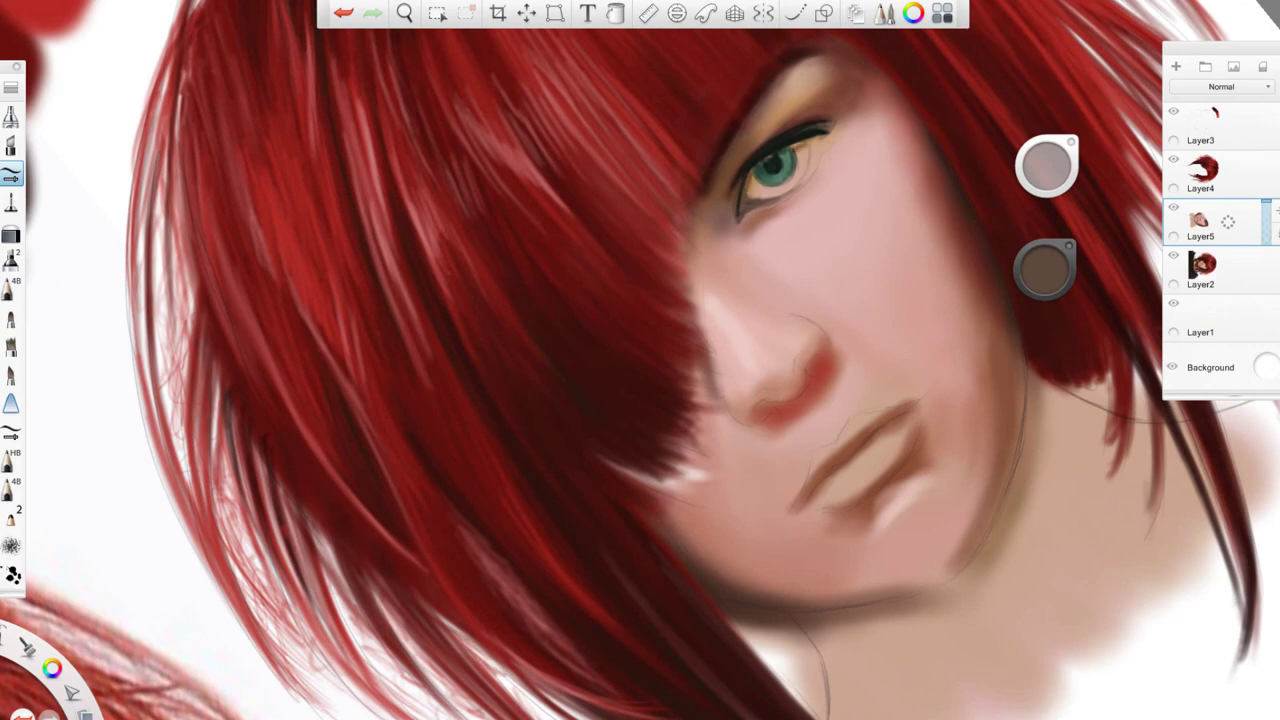
# Undo the last stroke, then darken the iris and the outer and lower eyelid edges in near-black
pyautogui.hotkey('ctrl', 'z')
pyautogui.moveTo(839, 127); pyautogui.dragTo(817, 214)
pyautogui.moveTo(734, 248); pyautogui.dragTo(742, 258)
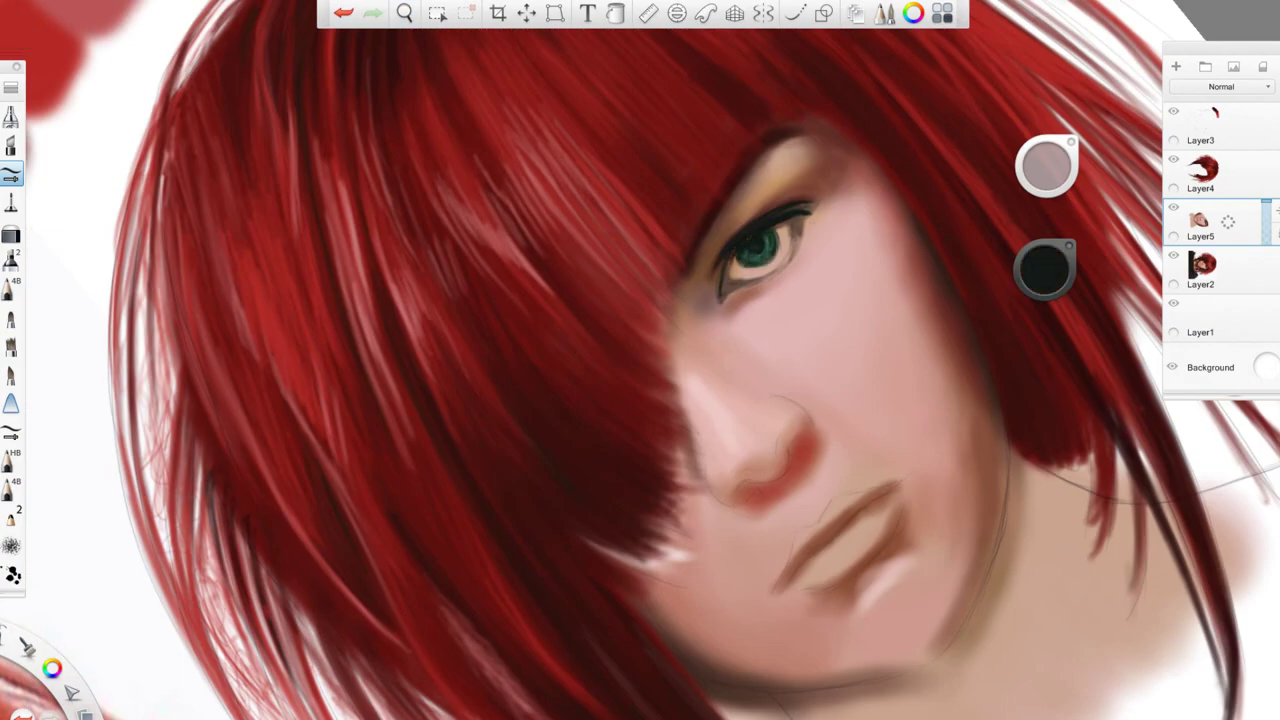
# Shade the nostrils, underside and side contour of the nose with reddish brown and orange-brown
pyautogui.moveTo(799, 325); pyautogui.dragTo(823, 447)
pyautogui.hscroll(2, 640, 360)
pyautogui.scroll(1, 640, 360)
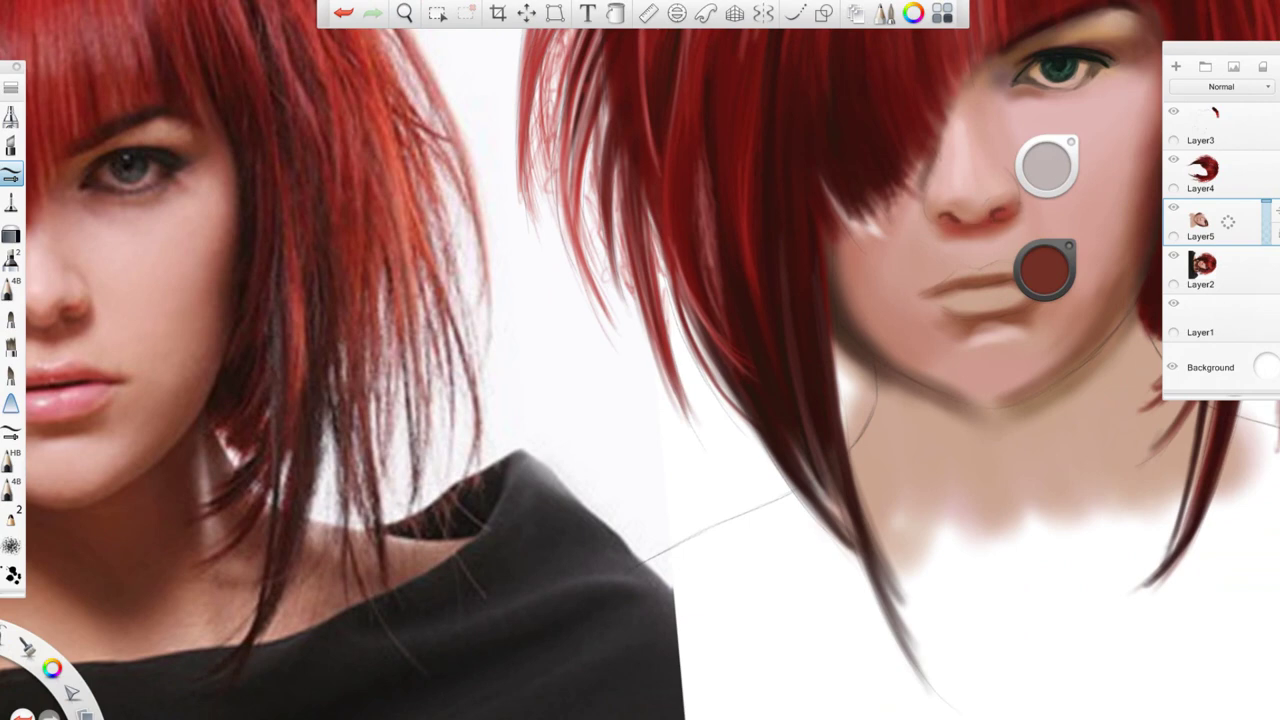
pyautogui.moveTo(719, 445); pyautogui.dragTo(755, 390)
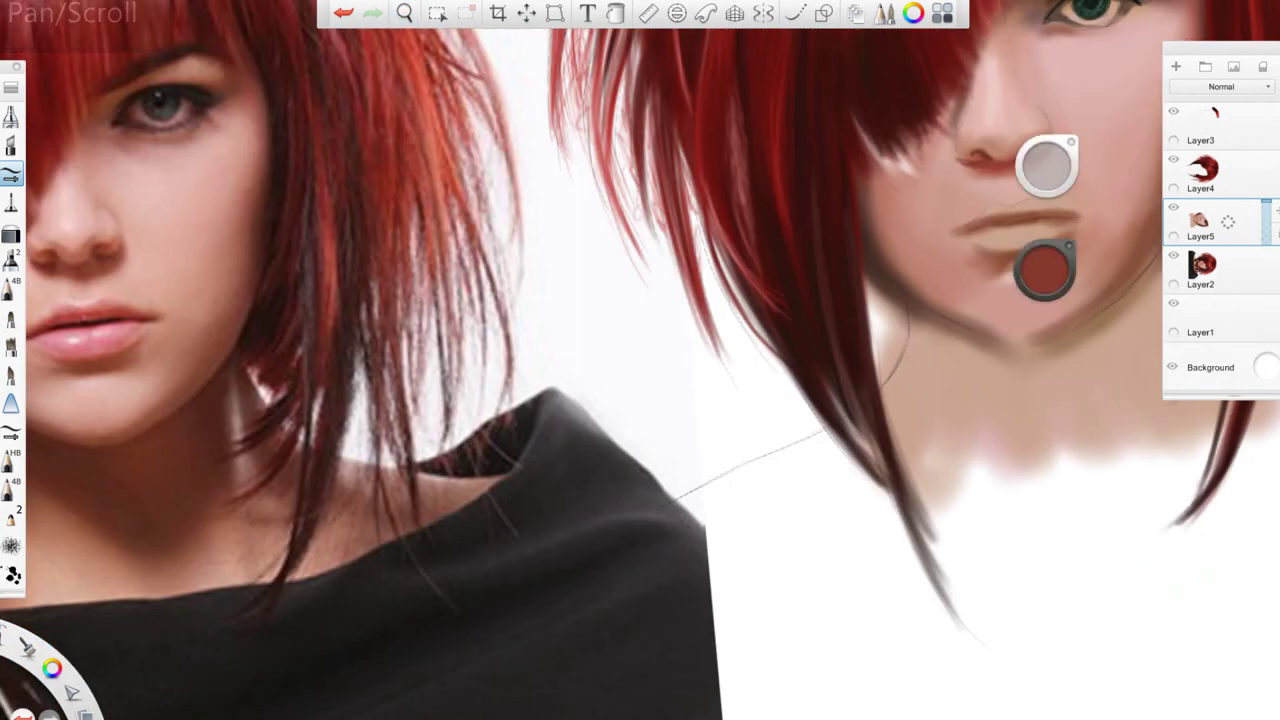
pyautogui.moveTo(900, 480); pyautogui.dragTo(877, 466)
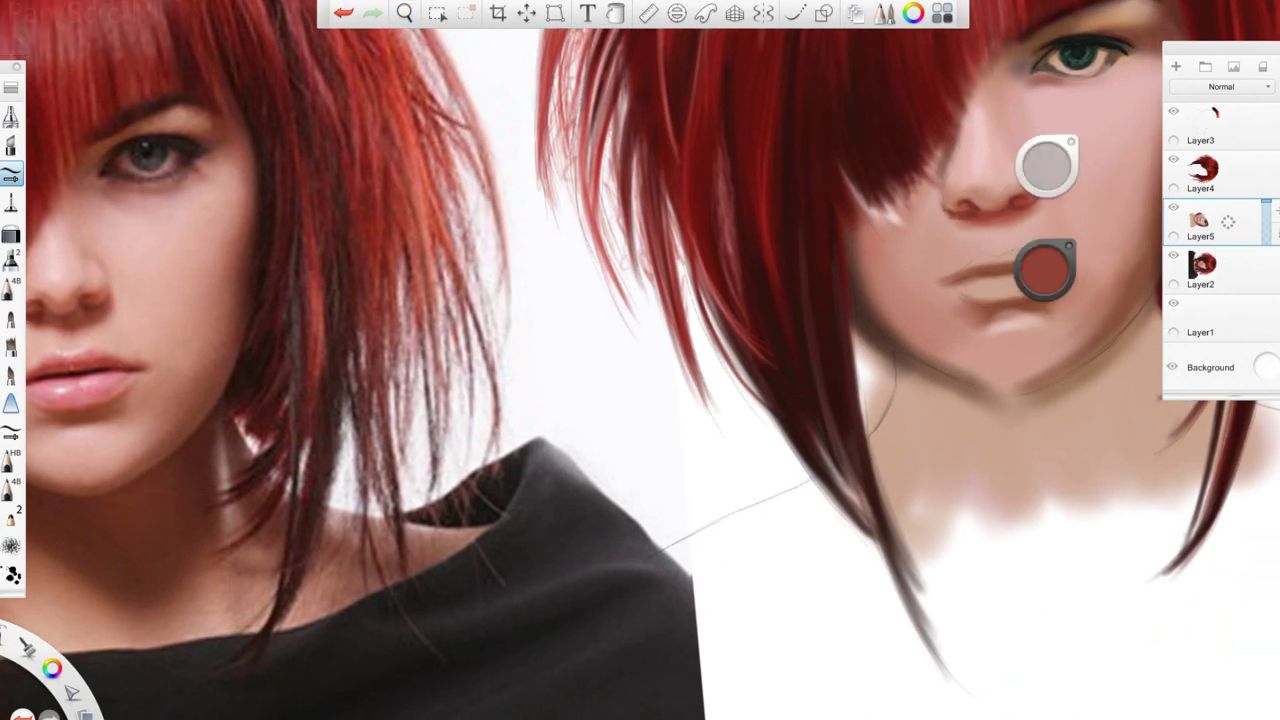
pyautogui.moveTo(681, 500); pyautogui.dragTo(611, 621)
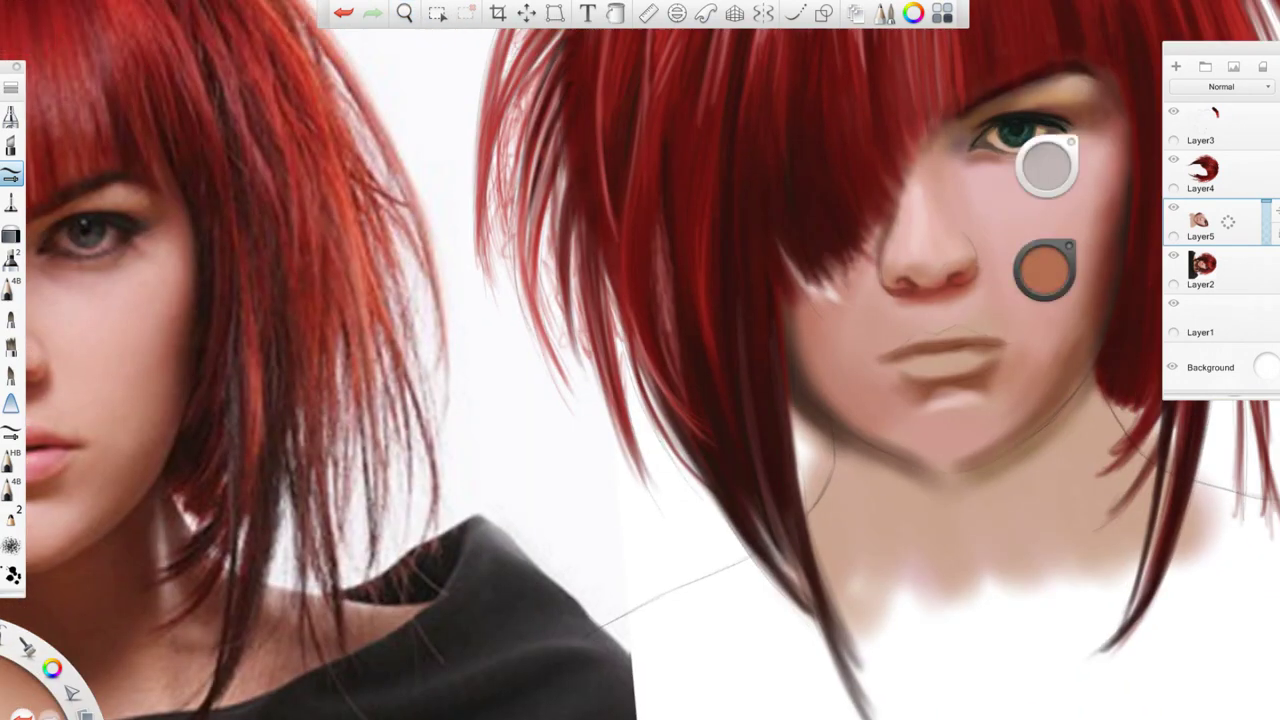
pyautogui.moveTo(611, 621); pyautogui.dragTo(693, 586)
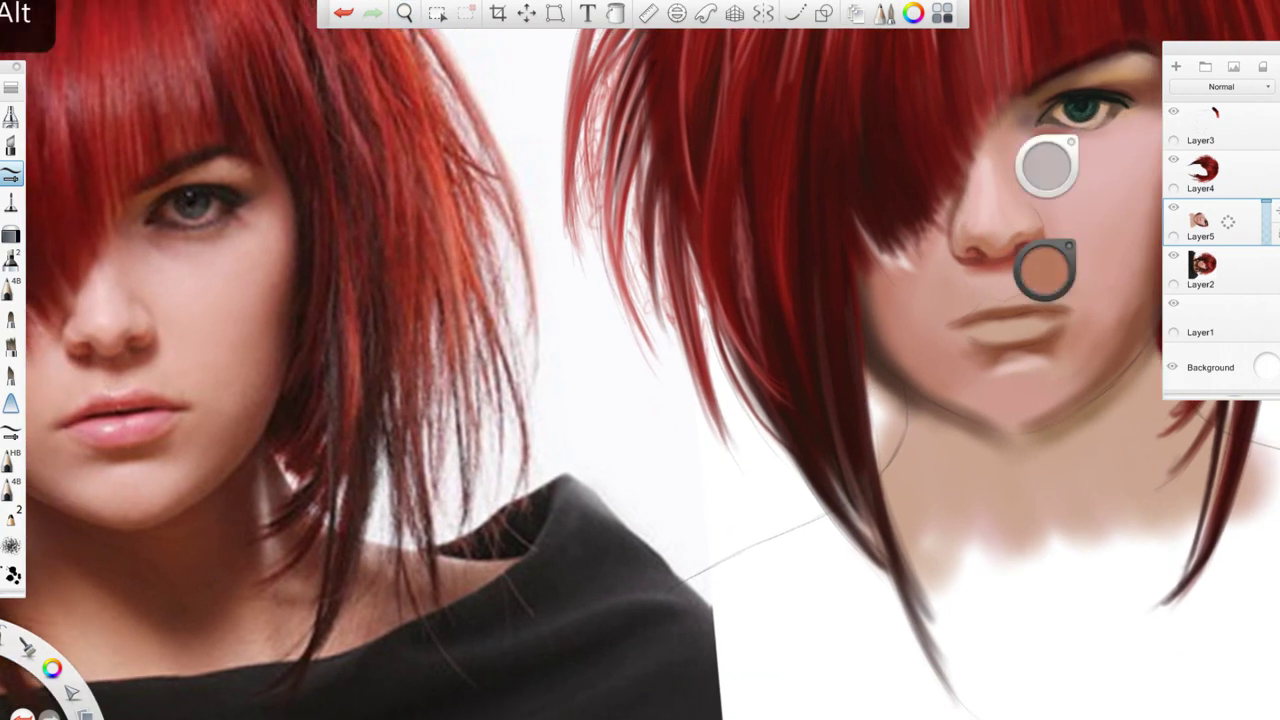
# Shade the nose wing and underside of the nose with pink and reddish brown sampled for the skin
pyautogui.keyDown('alt'); pyautogui.click(1046, 268); pyautogui.keyUp('alt')
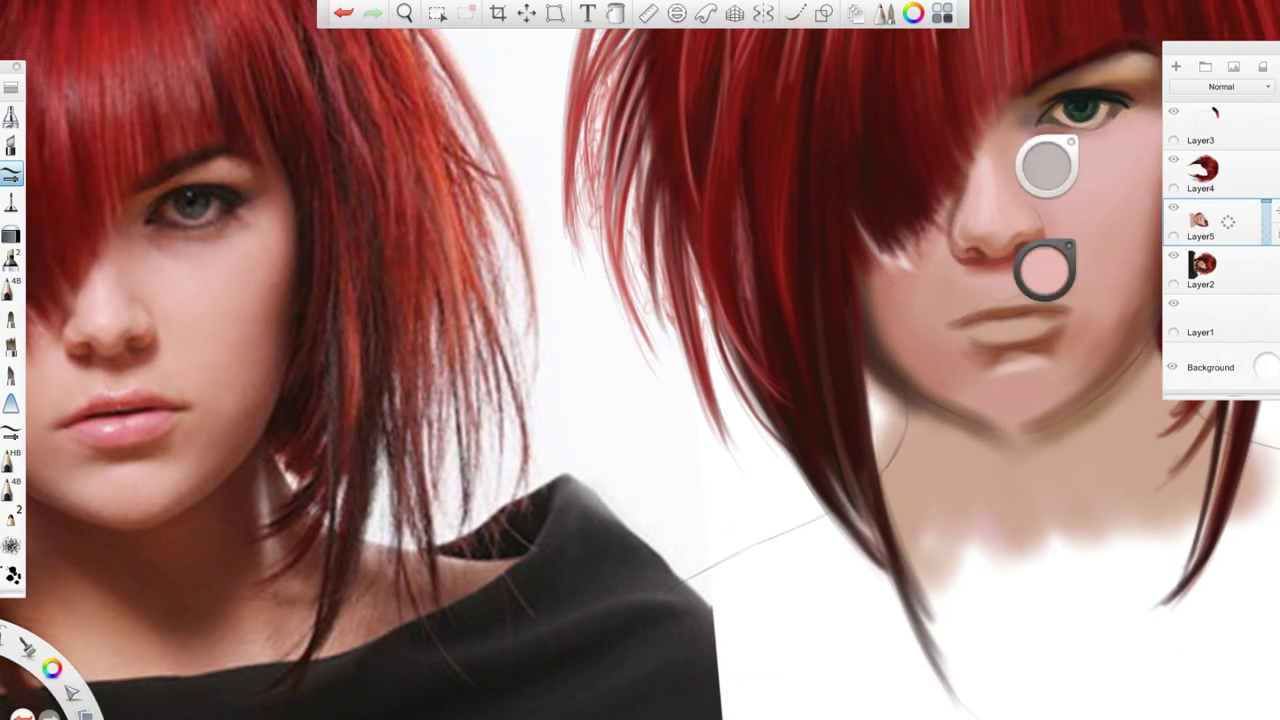
pyautogui.moveTo(1040, 238); pyautogui.dragTo(970, 270)
pyautogui.keyDown('alt'); pyautogui.click(926, 269); pyautogui.keyUp('alt')
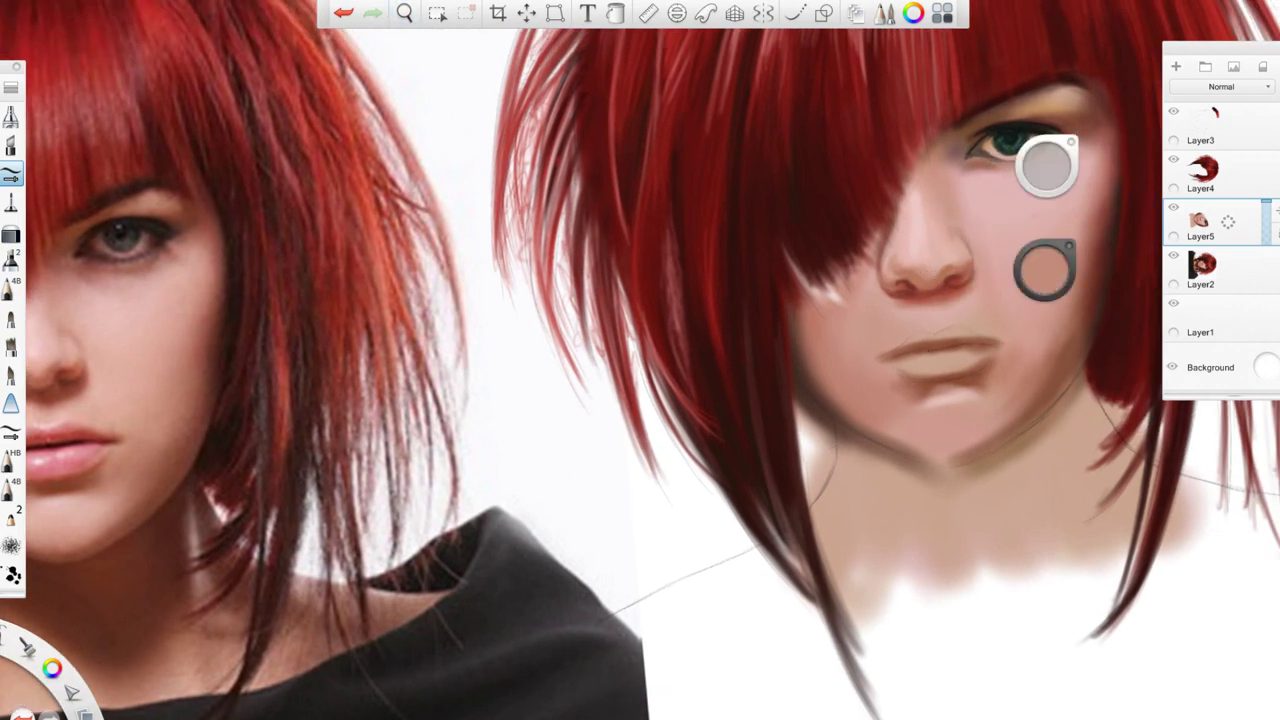
pyautogui.keyDown('alt'); pyautogui.click(963, 293); pyautogui.keyUp('alt')
pyautogui.keyDown('alt'); pyautogui.click(955, 290); pyautogui.keyUp('alt')
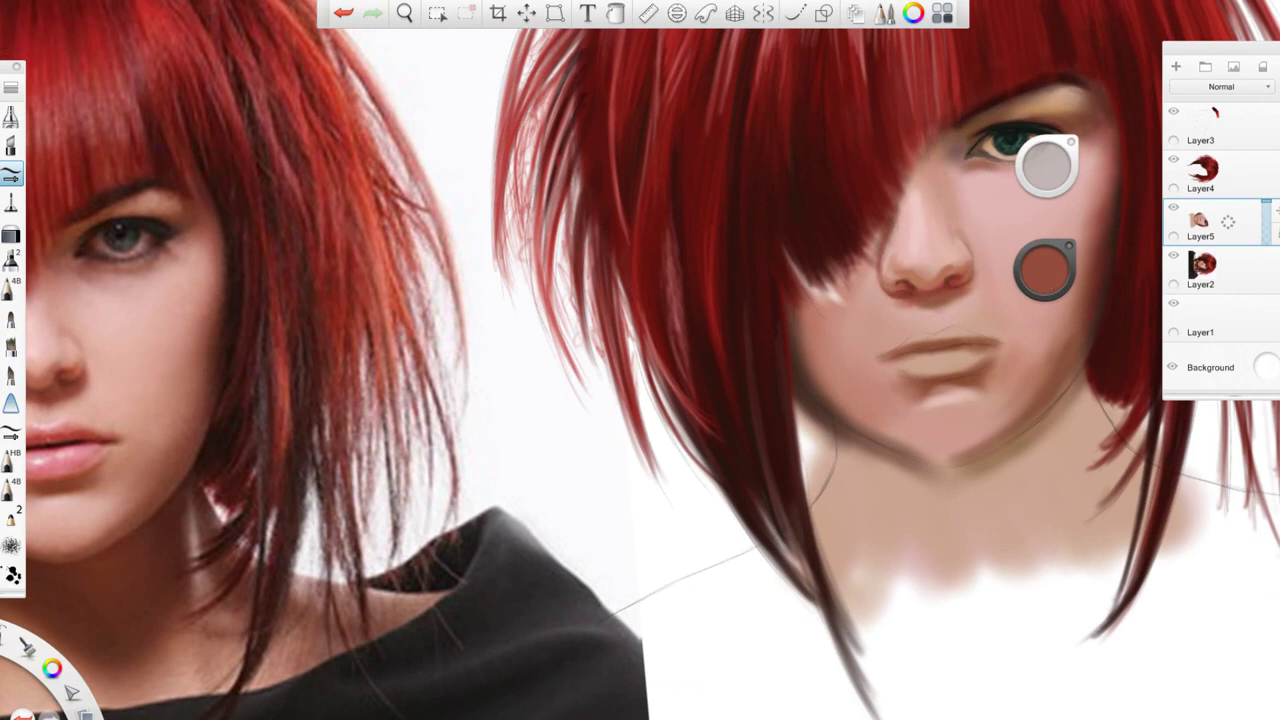
pyautogui.moveTo(955, 290)
pyautogui.mouseDown()
pyautogui.moveTo(1021, 262)
pyautogui.moveTo(948, 282)
pyautogui.mouseUp()
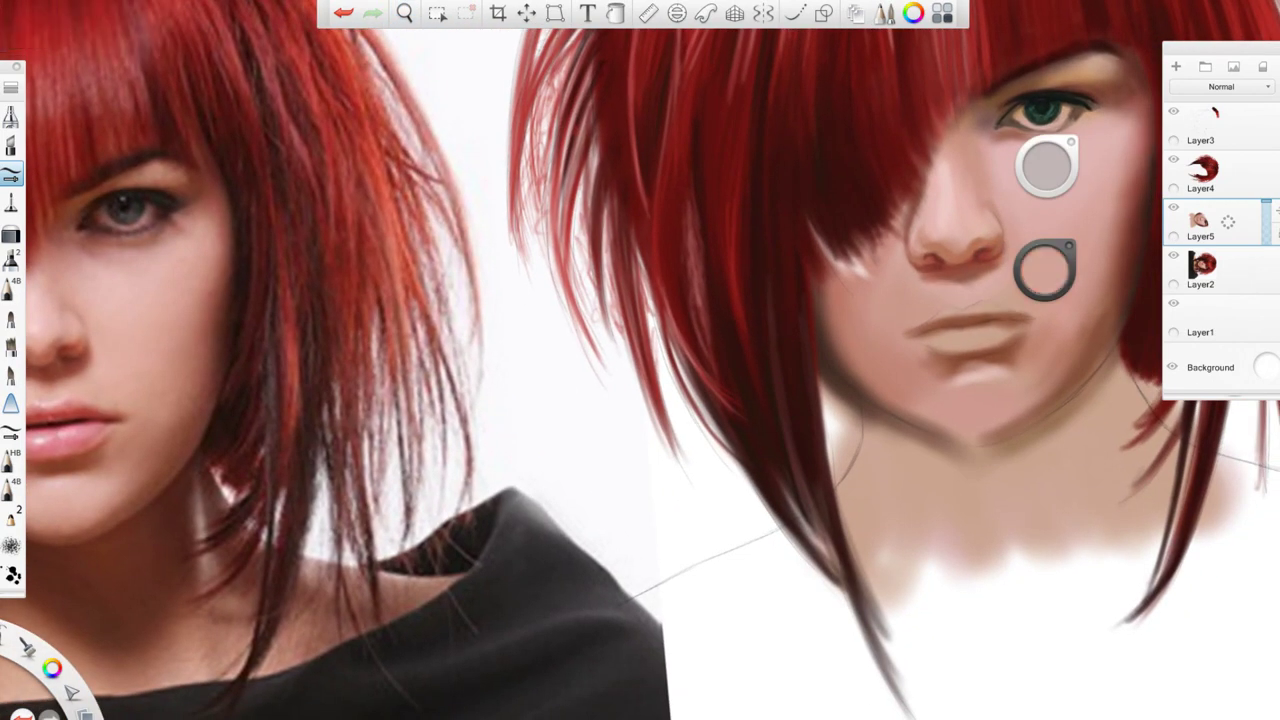
# Soften the nose shading with muted pink and add pale pink highlights to the nose
pyautogui.keyDown('alt'); pyautogui.click(979, 265); pyautogui.keyUp('alt')
pyautogui.moveTo(1000, 245); pyautogui.dragTo(1045, 259)
pyautogui.keyDown('alt'); pyautogui.click(1045, 259); pyautogui.keyUp('alt')
pyautogui.keyDown('alt'); pyautogui.click(988, 228); pyautogui.keyUp('alt')
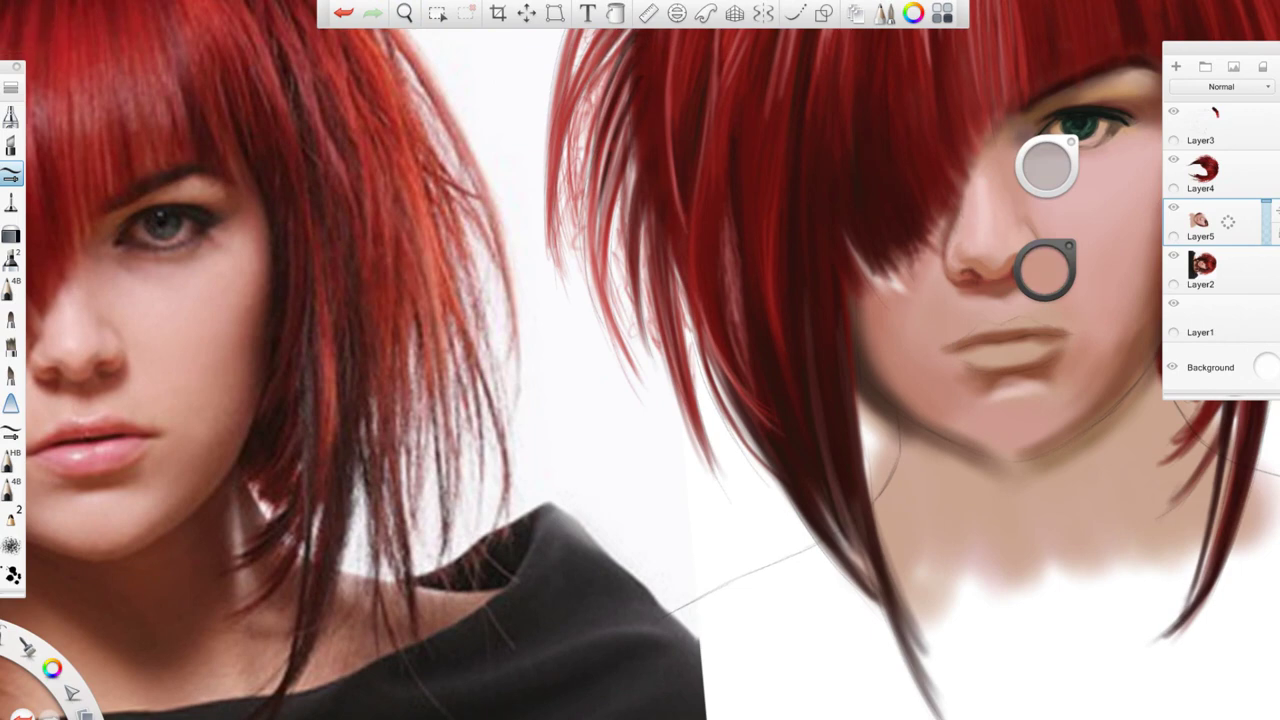
pyautogui.keyDown('alt'); pyautogui.click(1076, 168); pyautogui.keyUp('alt')
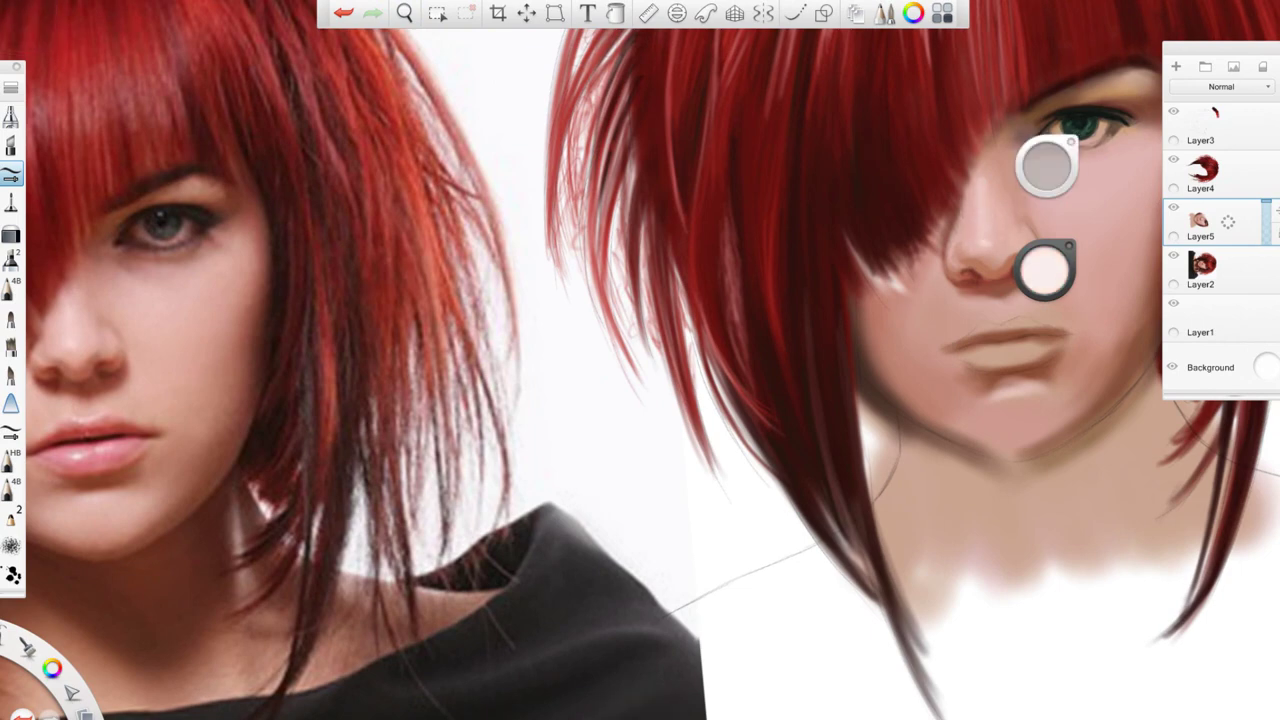
pyautogui.moveTo(949, 479); pyautogui.dragTo(951, 445)
# Paint the fringe tips beside the nose on Layer4 in dark red, covering the pale gap over the cheek
pyautogui.keyDown('alt'); pyautogui.click(900, 254); pyautogui.keyUp('alt')
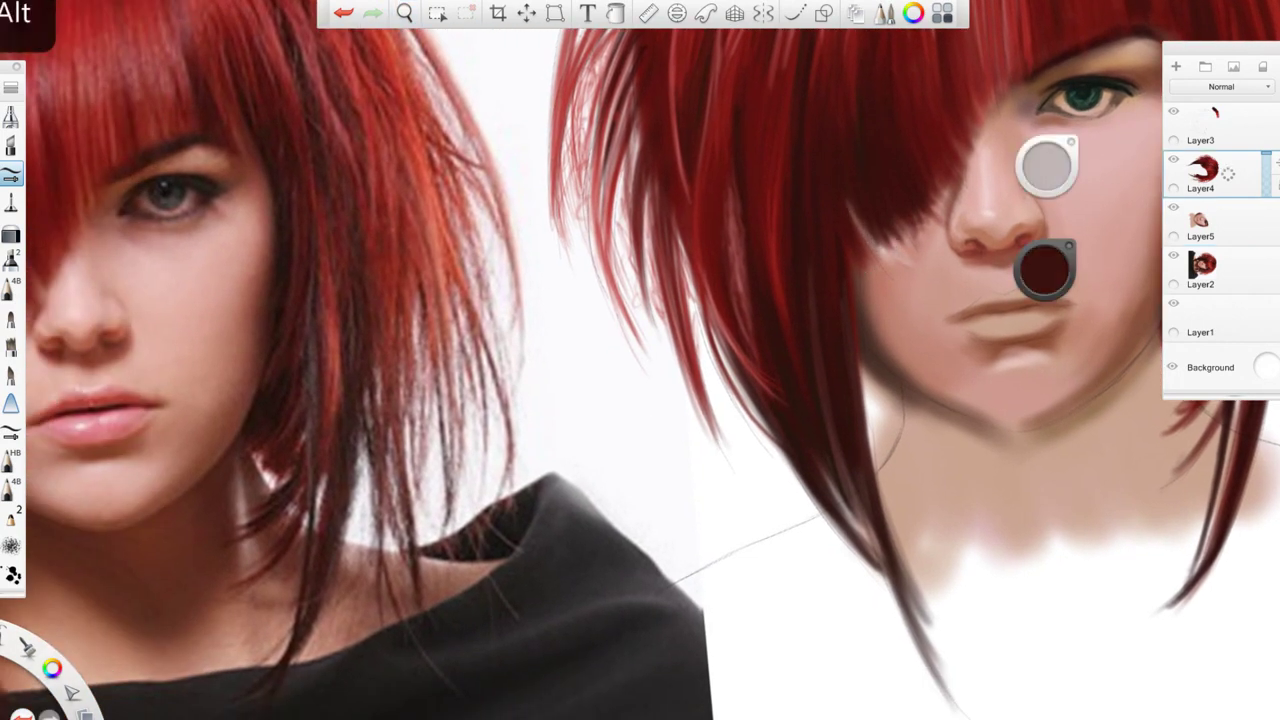
pyautogui.keyDown('alt'); pyautogui.click(888, 258); pyautogui.keyUp('alt')
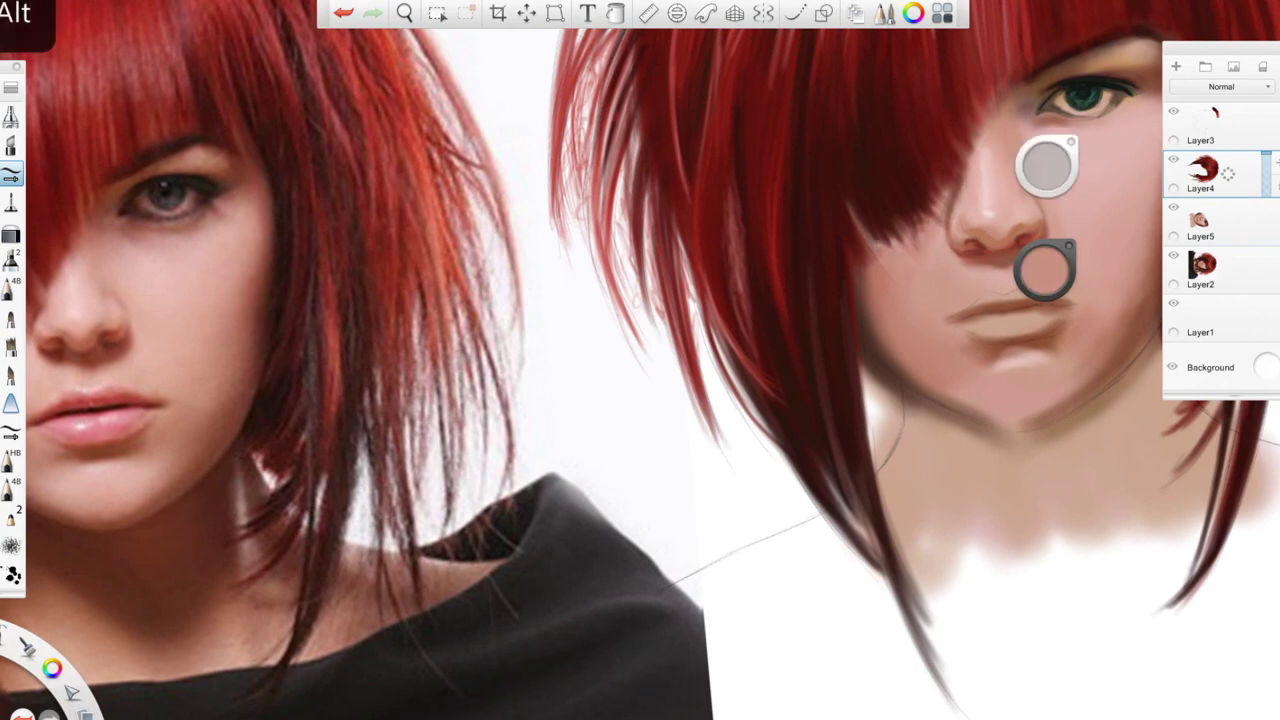
pyautogui.scroll(-2, 640, 360)
pyautogui.moveTo(700, 400); pyautogui.dragTo(790, 374)
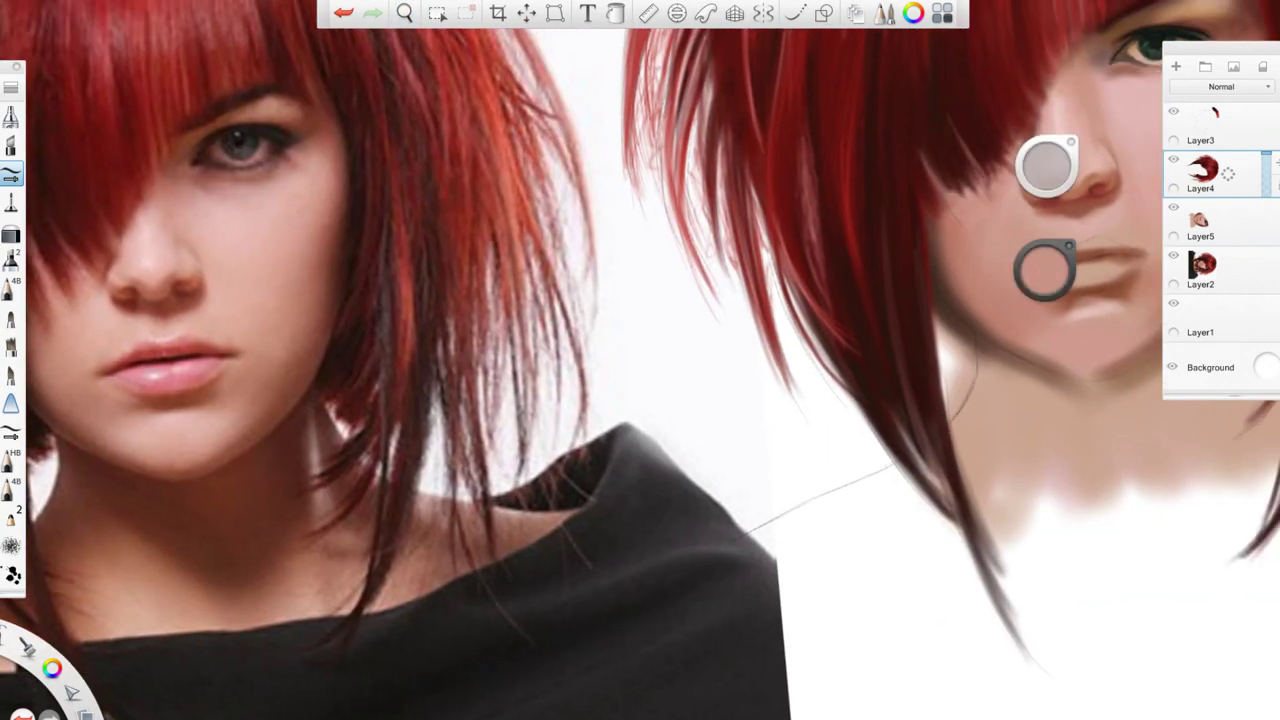
pyautogui.moveTo(640, 360); pyautogui.dragTo(600, 415)
pyautogui.moveTo(800, 438); pyautogui.dragTo(721, 494)
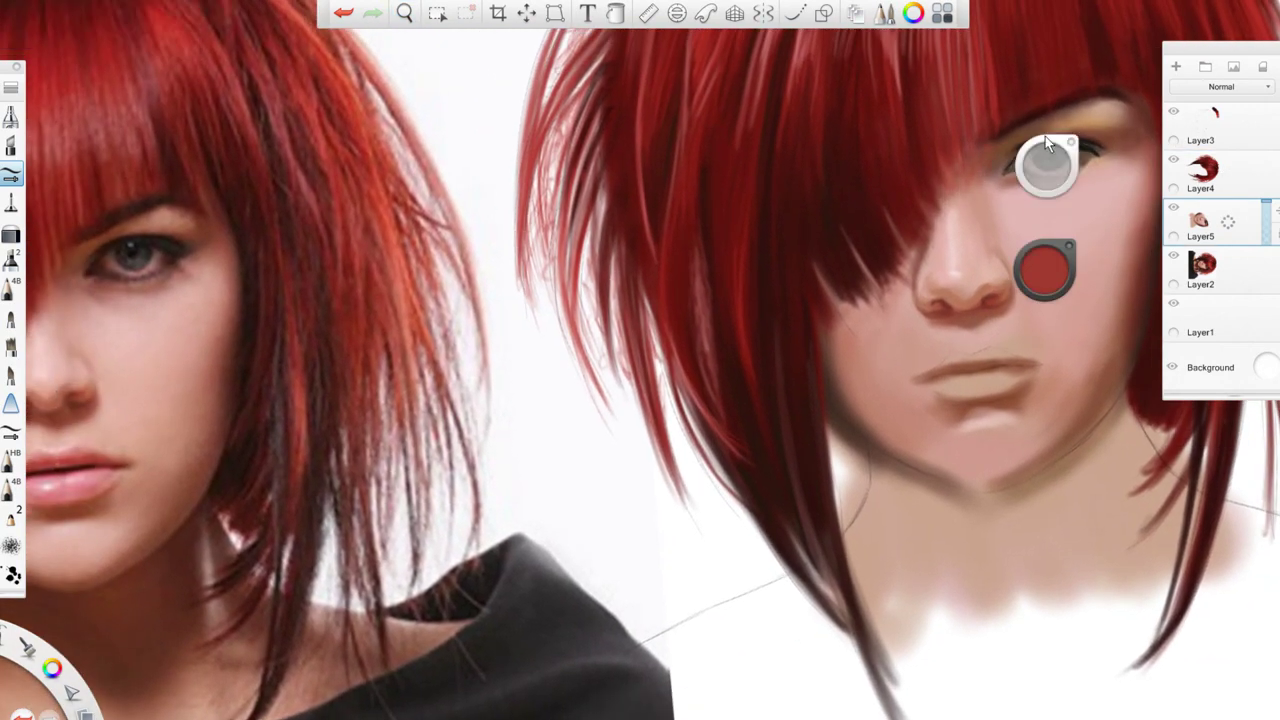
# Darken the visible eye's iris on Layer5 with maroon-black and near-black, undoing an unwanted stroke
pyautogui.moveTo(1047, 143); pyautogui.dragTo(1009, 145)
pyautogui.keyDown('alt'); pyautogui.click(1060, 185); pyautogui.keyUp('alt')
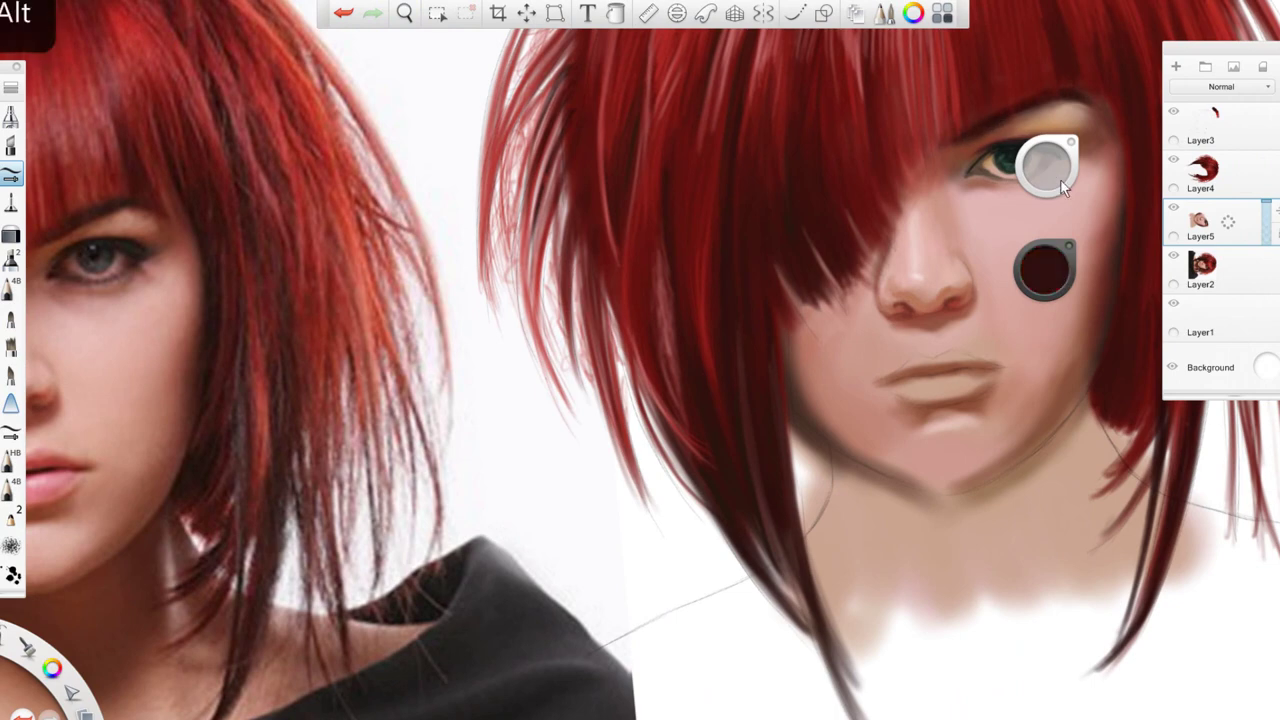
pyautogui.moveTo(712, 550); pyautogui.dragTo(697, 500)
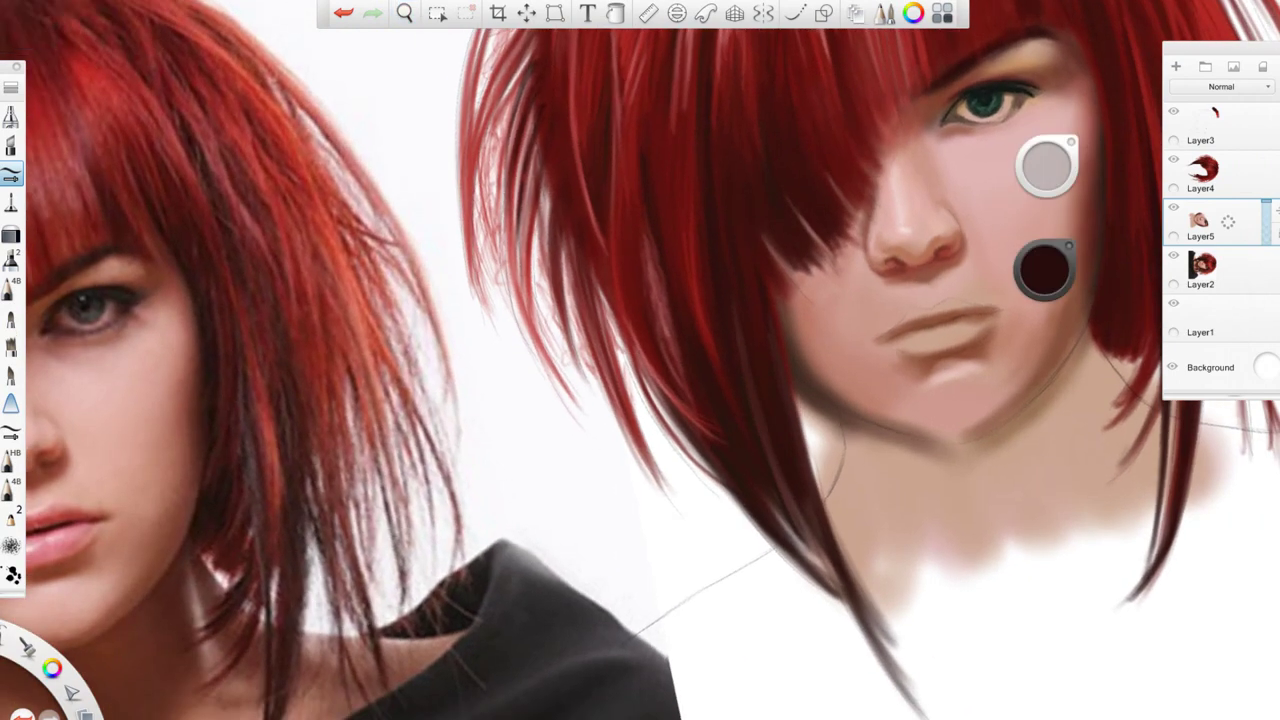
pyautogui.moveTo(1044, 270); pyautogui.dragTo(1048, 300)
pyautogui.hotkey('ctrl', 'z')
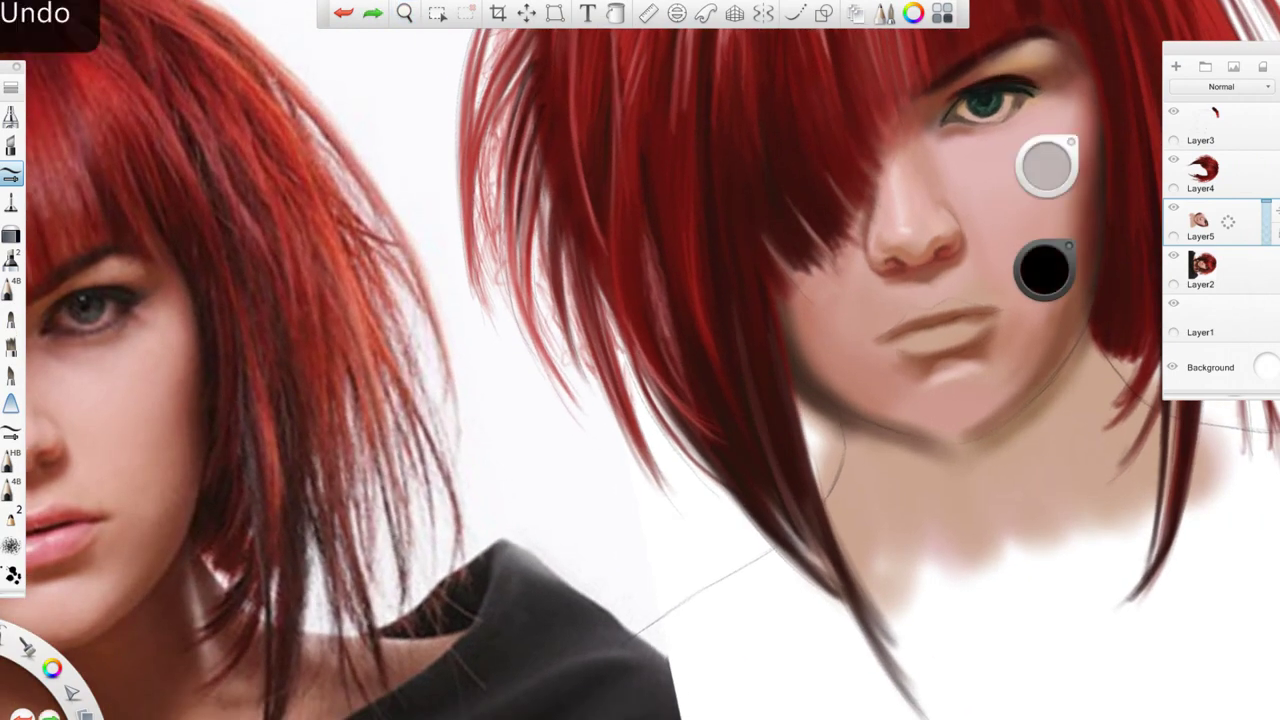
pyautogui.press('alt')
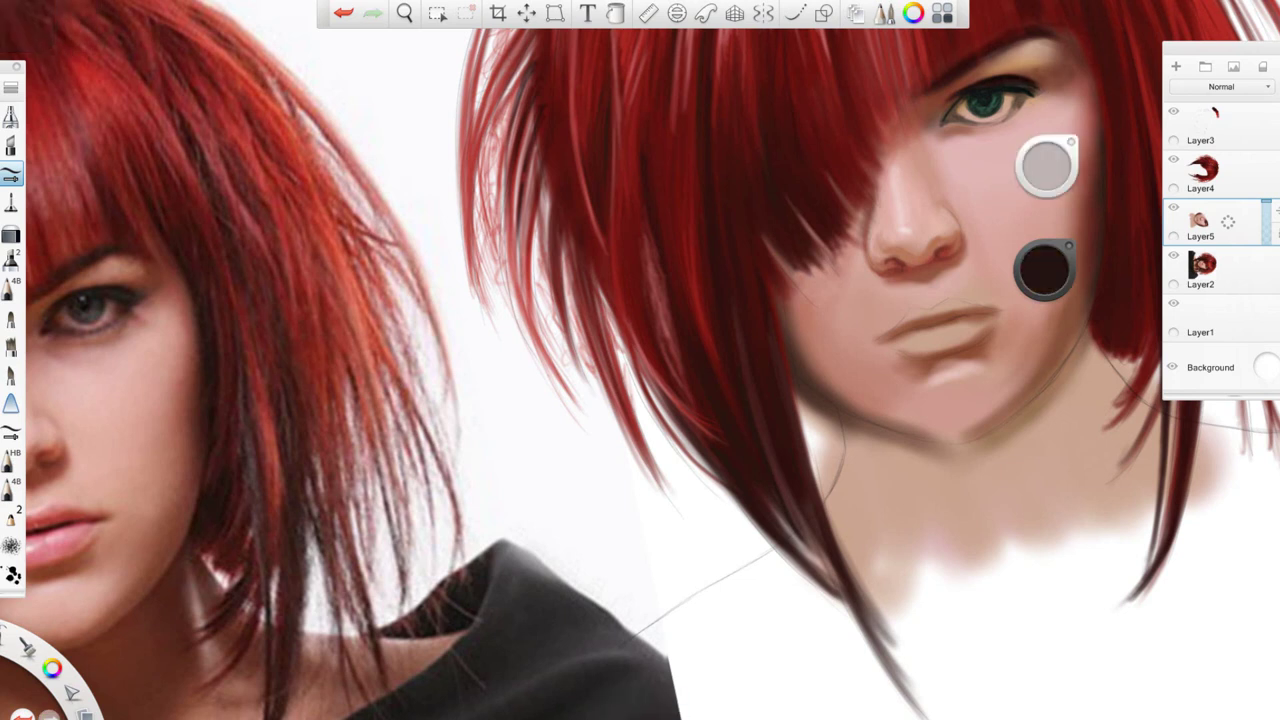
pyautogui.hotkey('ctrl', 'y')
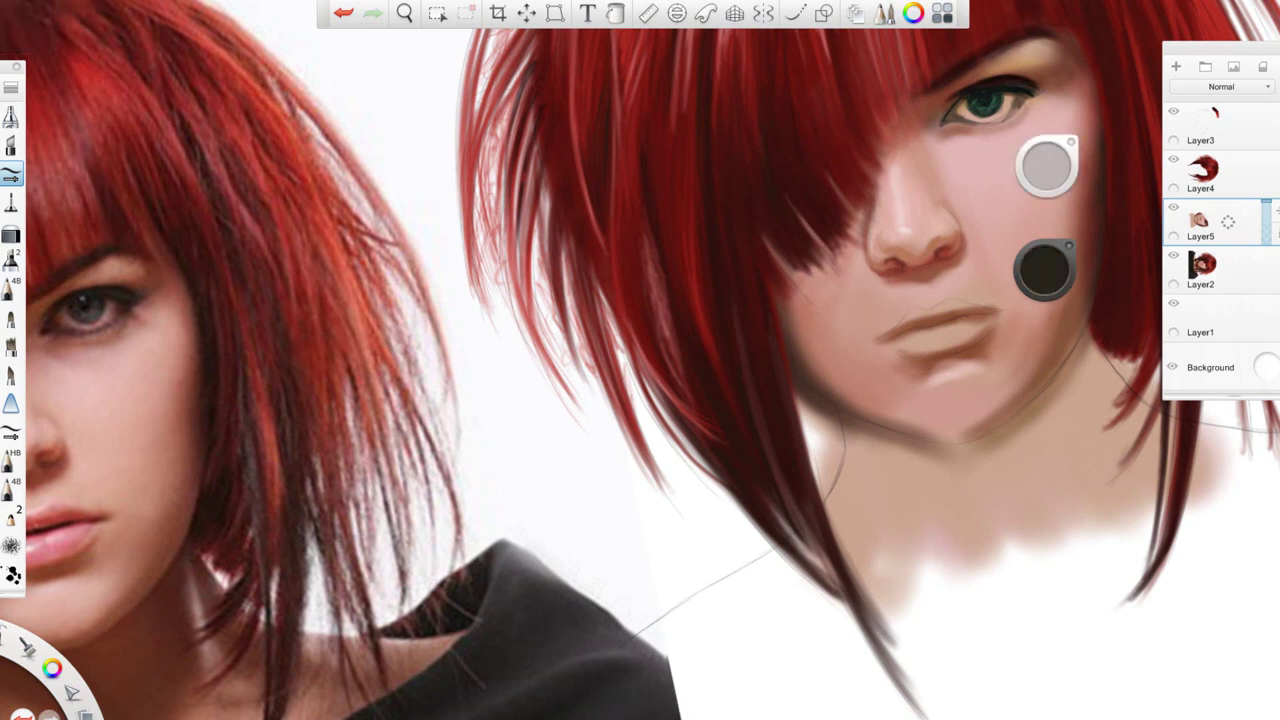
# Color the iris of the visible eye with blue and teal tones, undoing unwanted strokes
pyautogui.keyDown('alt'); pyautogui.click(995, 118); pyautogui.keyUp('alt')
pyautogui.moveTo(1045, 270); pyautogui.dragTo(1079, 277)
pyautogui.click(1079, 277)
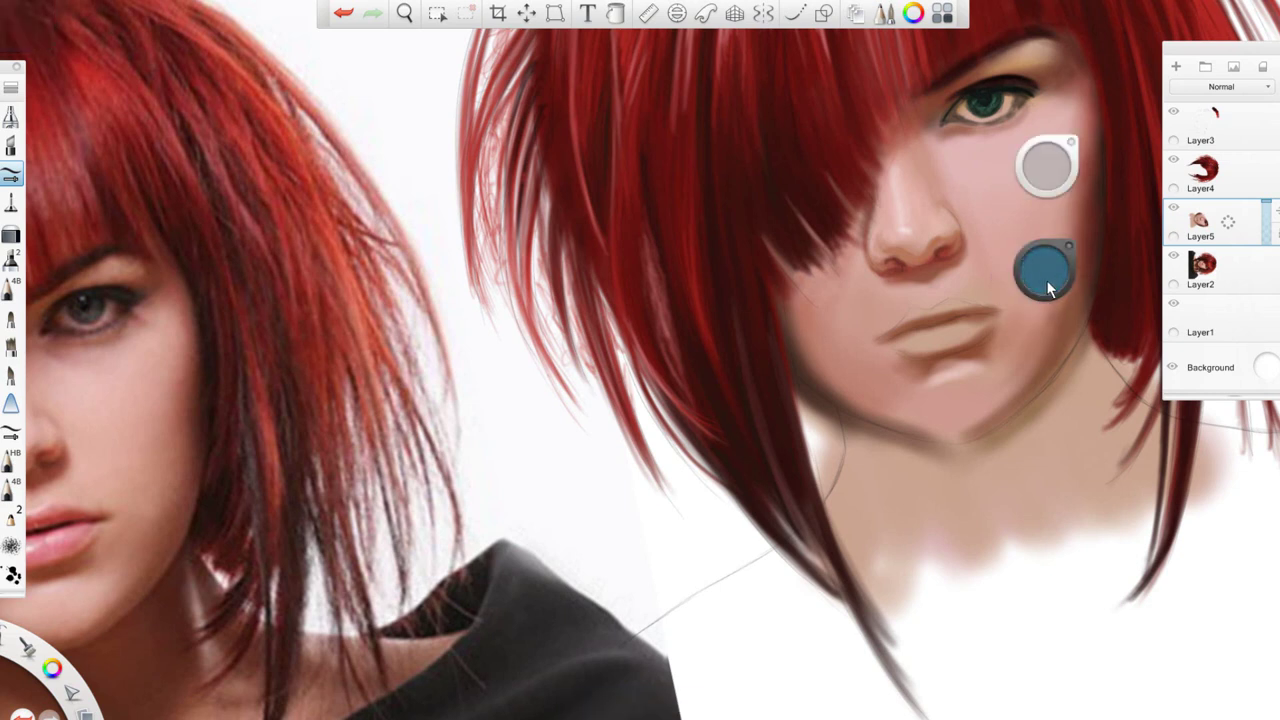
pyautogui.hotkey('ctrl', 'z')
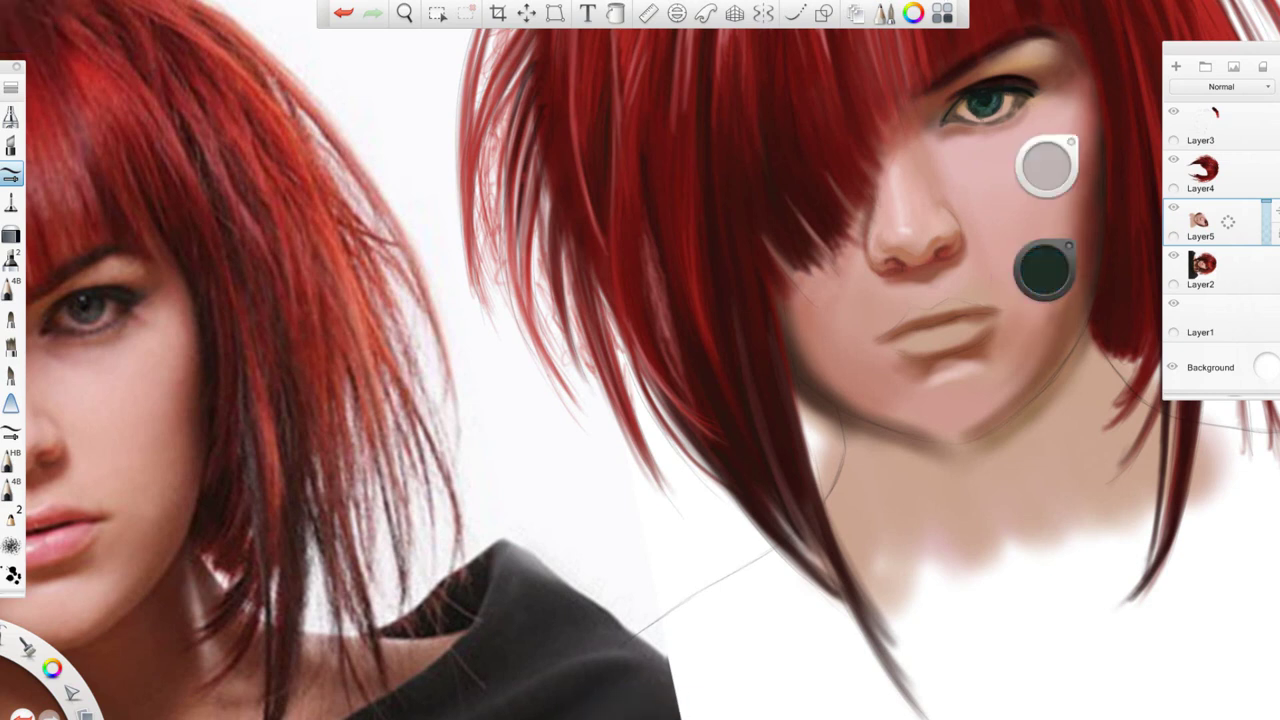
pyautogui.hotkey('ctrl', 'z')
pyautogui.press('alt')
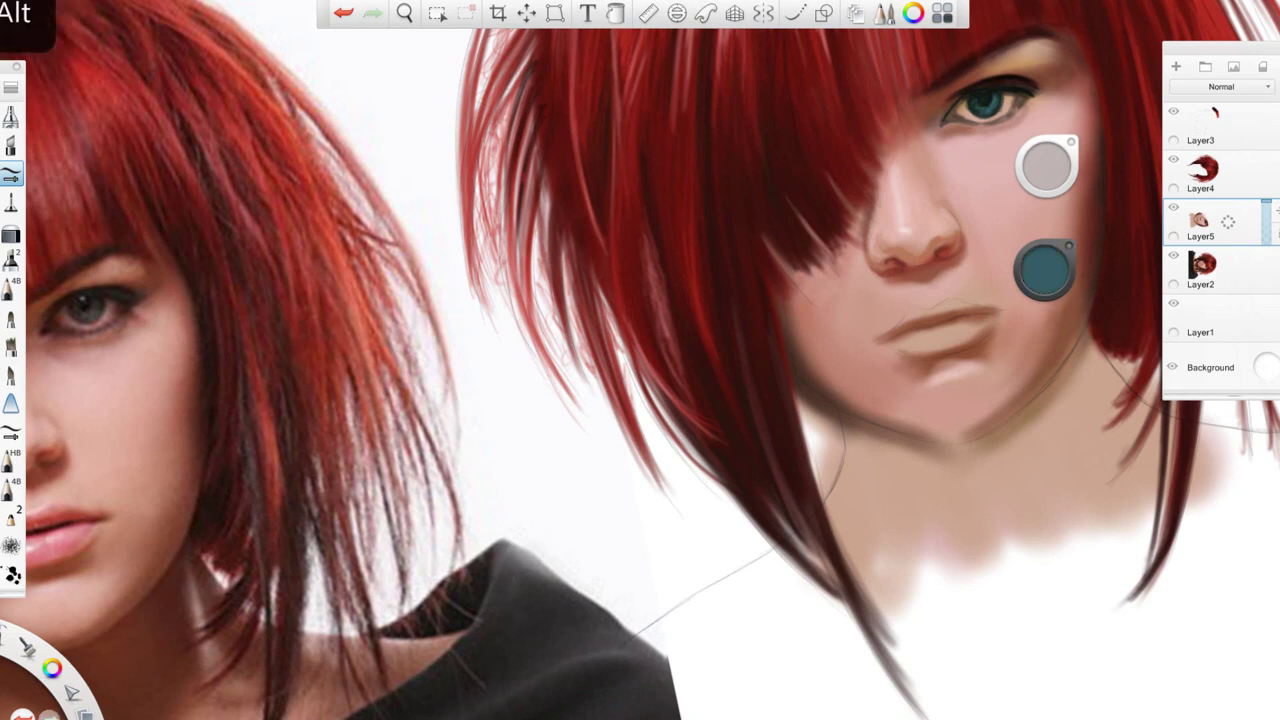
pyautogui.click(1045, 268)
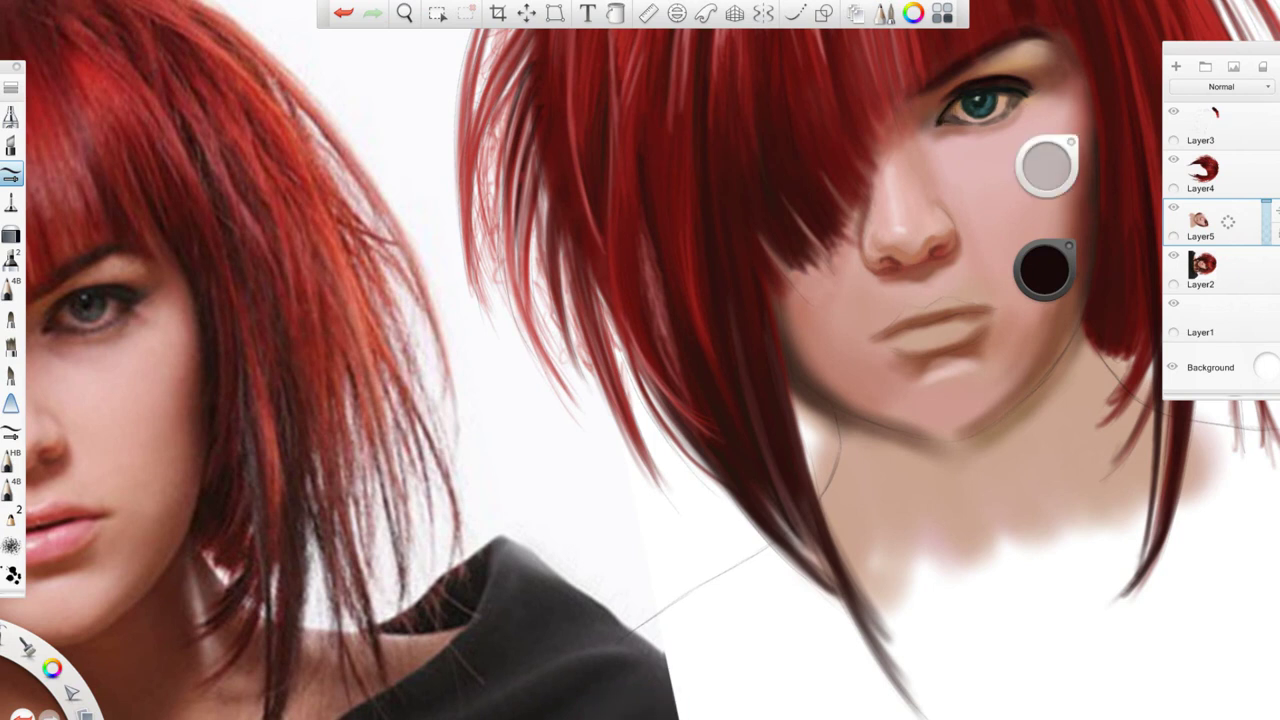
# Undo the last stroke, then brighten the teal iris and sharpen the eyelid edges in near-black
pyautogui.hotkey('ctrl', 'z')
pyautogui.keyDown('alt'); pyautogui.click(1045, 278); pyautogui.keyUp('alt')
pyautogui.click(1045, 278)
pyautogui.click(1046, 165)
pyautogui.keyDown('alt'); pyautogui.click(999, 103); pyautogui.keyUp('alt')
pyautogui.moveTo(1046, 165); pyautogui.dragTo(1058, 165)
pyautogui.moveTo(1045, 268); pyautogui.dragTo(1050, 287)
pyautogui.scroll(-5, 814, 349)
pyautogui.scroll(4, 814, 349)
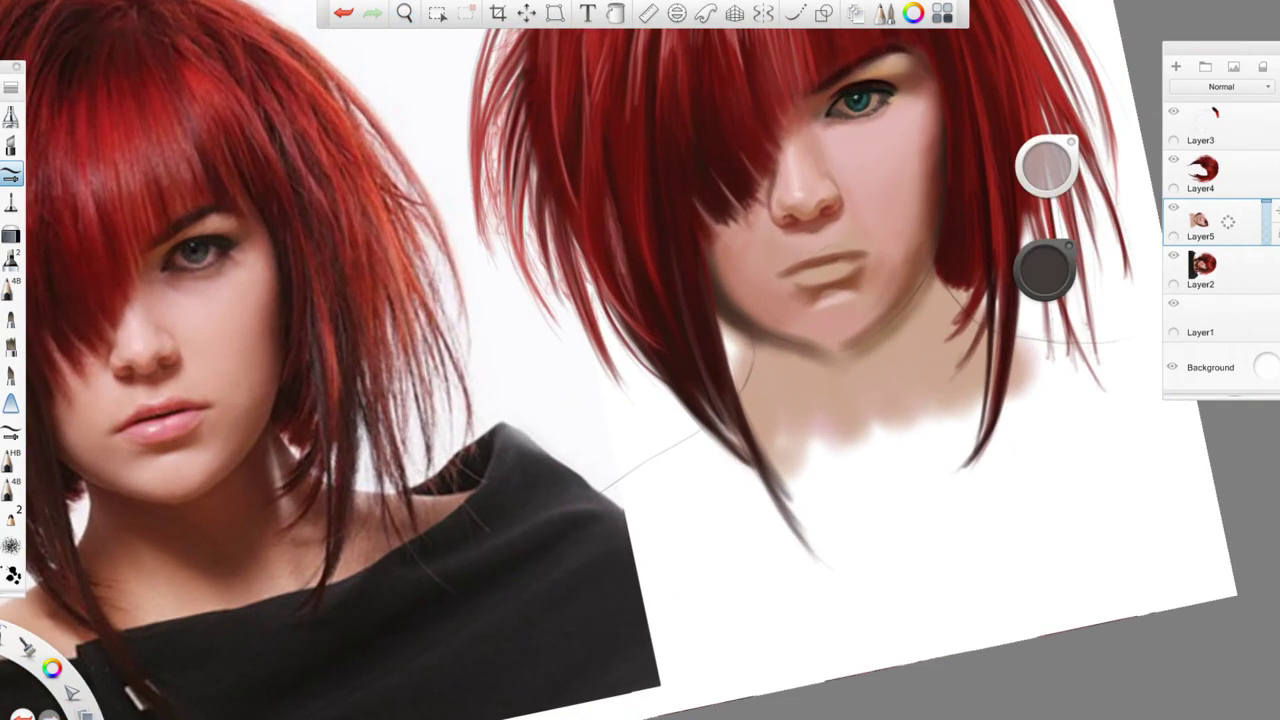
# Draw the parting line and corners of the lips in dark brown
pyautogui.keyDown('alt'); pyautogui.click(880, 220); pyautogui.keyUp('alt')
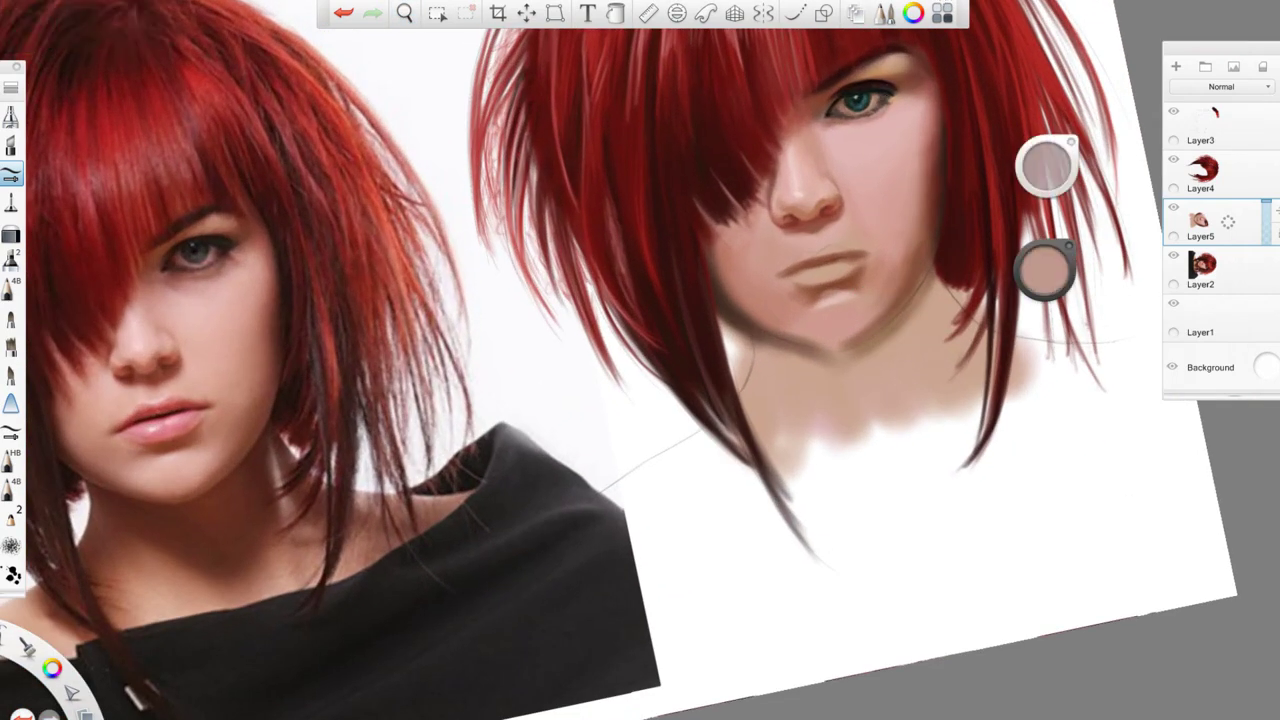
pyautogui.keyDown('alt'); pyautogui.click(950, 250); pyautogui.keyUp('alt')
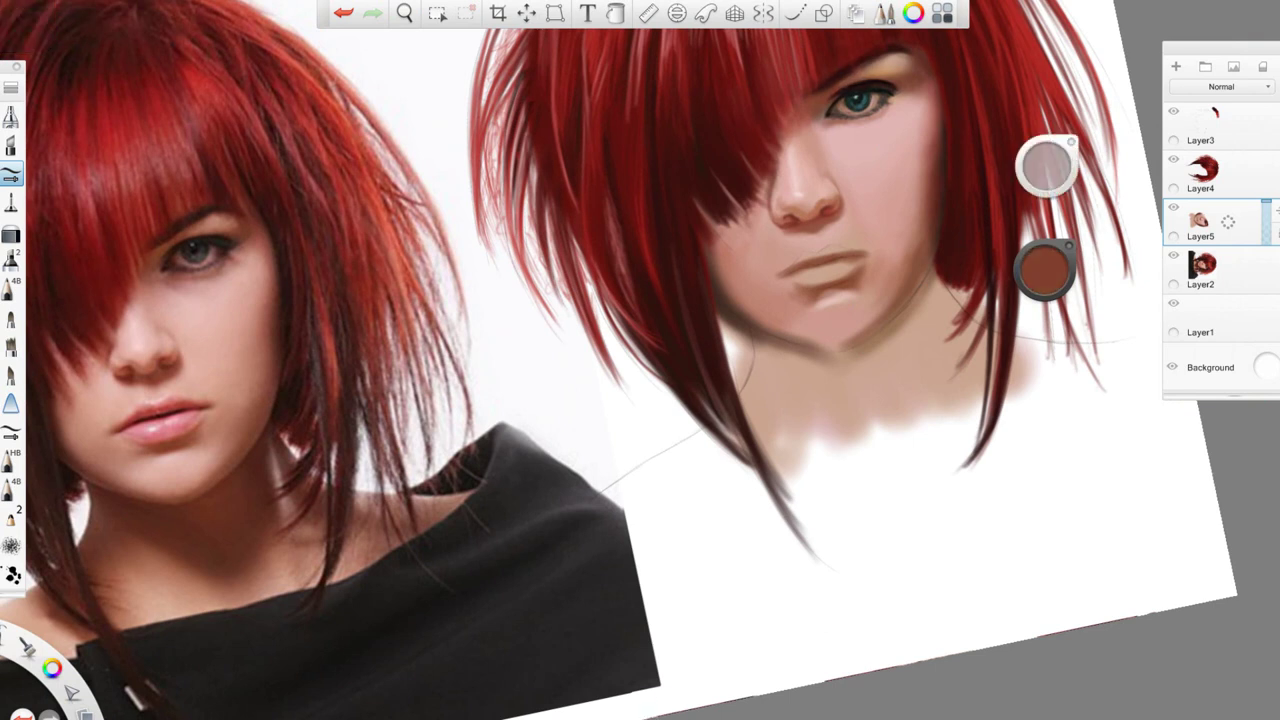
pyautogui.keyDown('alt'); pyautogui.click(1050, 305); pyautogui.keyUp('alt')
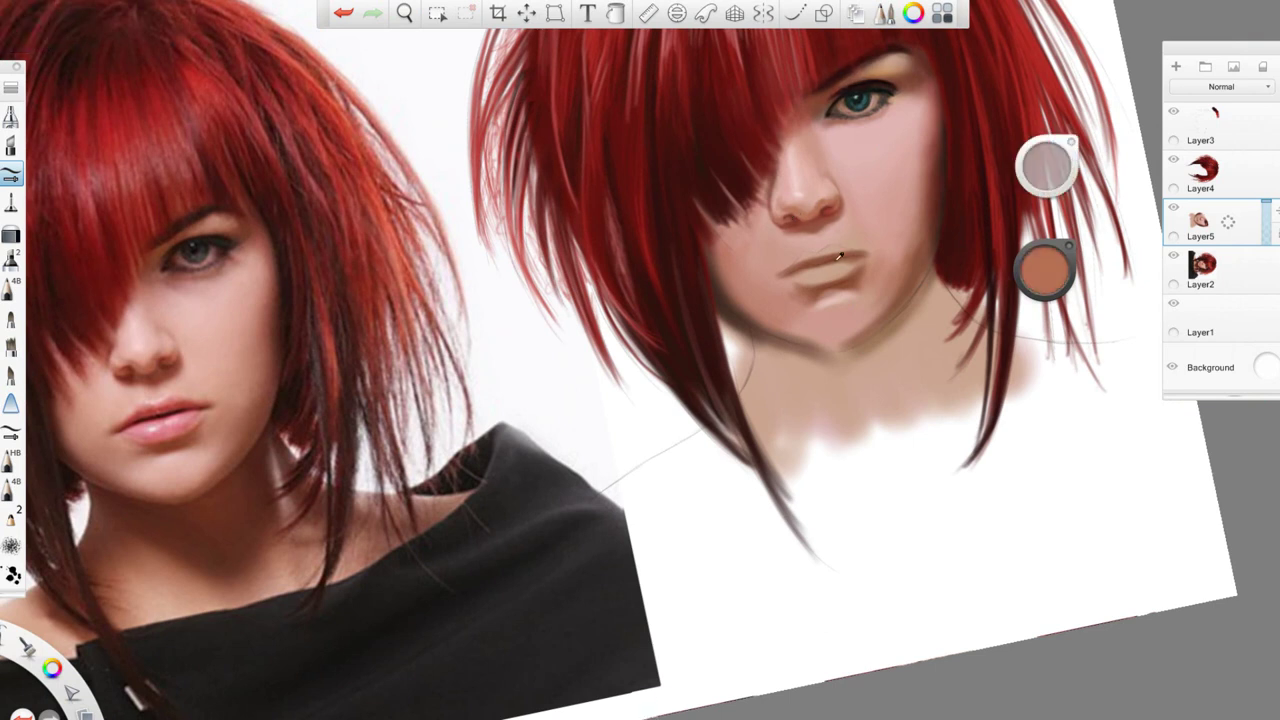
pyautogui.keyDown('alt'); pyautogui.click(1050, 305); pyautogui.keyUp('alt')
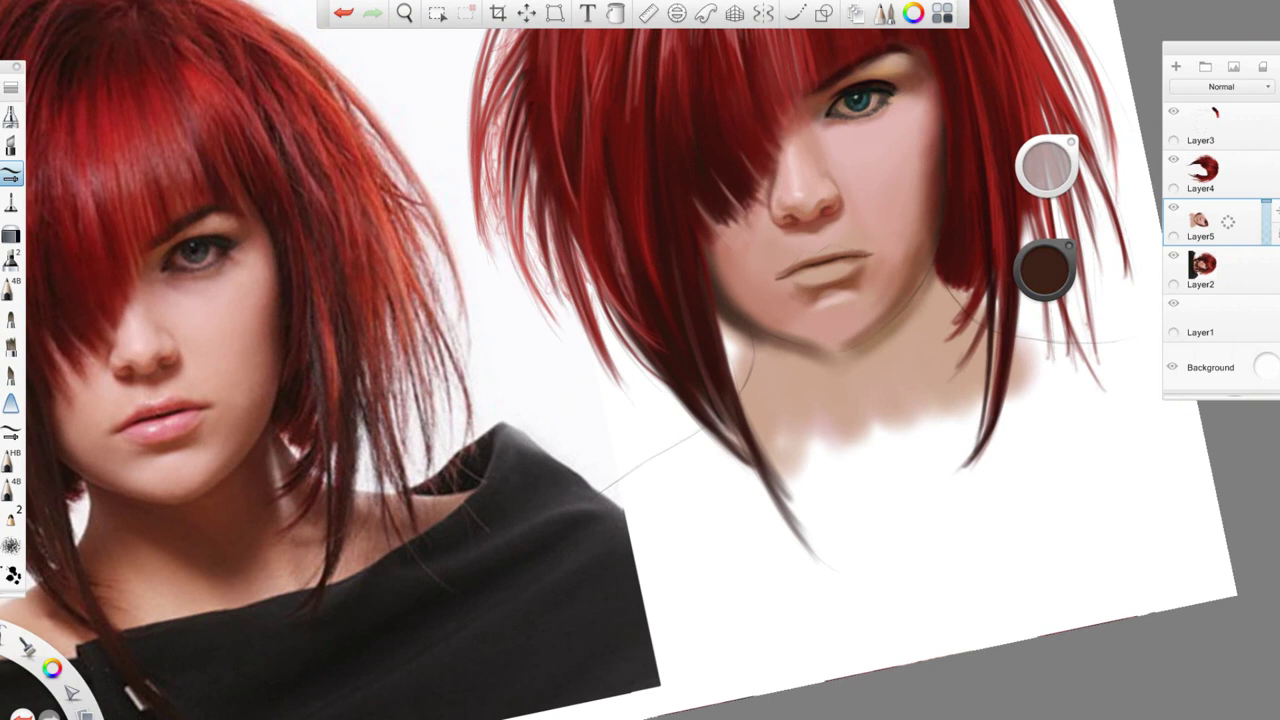
# Block in the cast shadow on the neck below the jaw in medium brown
pyautogui.keyDown('alt'); pyautogui.click(950, 300); pyautogui.keyUp('alt')
pyautogui.moveTo(900, 366)
pyautogui.mouseDown()
pyautogui.moveTo(872, 400)
pyautogui.moveTo(940, 285)
pyautogui.moveTo(800, 430)
pyautogui.mouseUp()
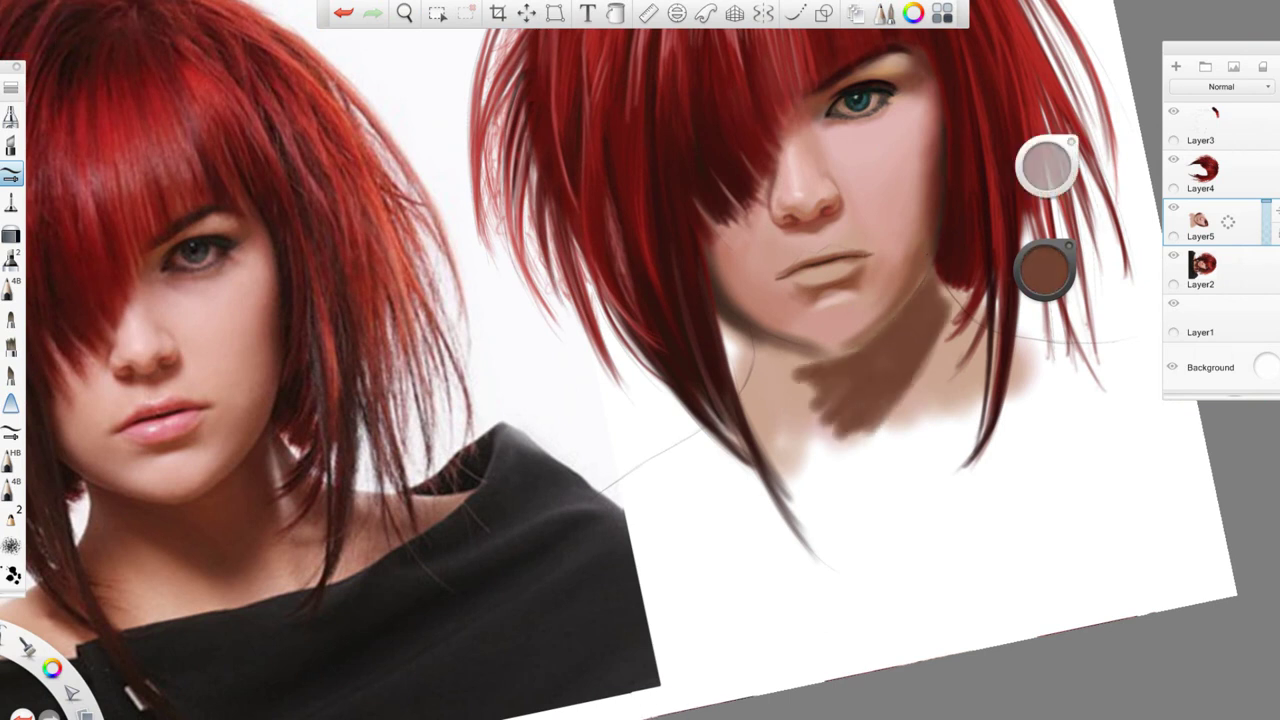
pyautogui.moveTo(740, 360); pyautogui.dragTo(812, 444)
pyautogui.keyDown('alt'); pyautogui.click(830, 250); pyautogui.keyUp('alt')
pyautogui.moveTo(756, 410)
pyautogui.mouseDown()
pyautogui.moveTo(816, 468)
pyautogui.moveTo(880, 465)
pyautogui.moveTo(920, 390)
pyautogui.mouseUp()
pyautogui.keyDown('alt'); pyautogui.click(880, 380); pyautogui.keyUp('alt')
pyautogui.moveTo(860, 440); pyautogui.dragTo(940, 345)
# Paint the upper chest and both shoulders in a light orange-tan skin tone
pyautogui.keyDown('alt'); pyautogui.click(830, 440); pyautogui.keyUp('alt')
pyautogui.moveTo(600, 520); pyautogui.dragTo(850, 440)
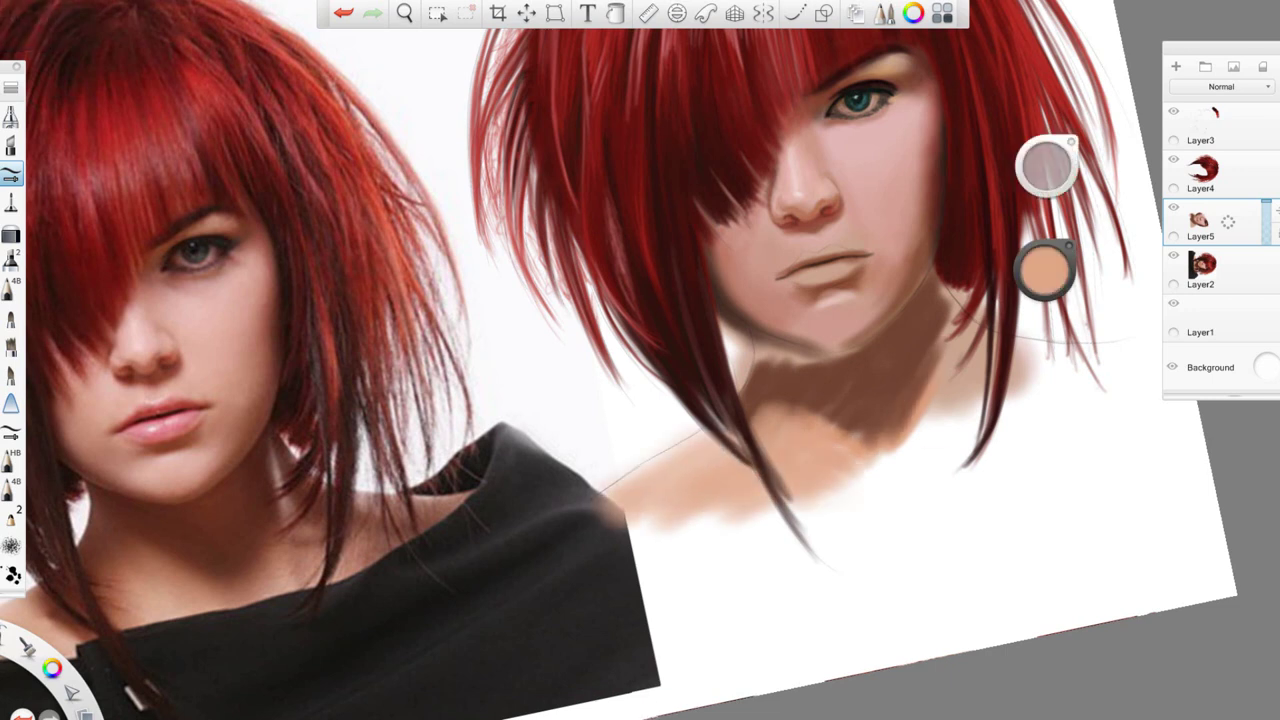
pyautogui.moveTo(740, 500)
pyautogui.mouseDown()
pyautogui.moveTo(1145, 400)
pyautogui.moveTo(1160, 350)
pyautogui.mouseUp()
# Deepen the brown shadow under the chin and extend it down the neck beside the long hair lock
pyautogui.keyDown('alt'); pyautogui.click(850, 390); pyautogui.keyUp('alt')
pyautogui.moveTo(752, 344); pyautogui.dragTo(836, 358)
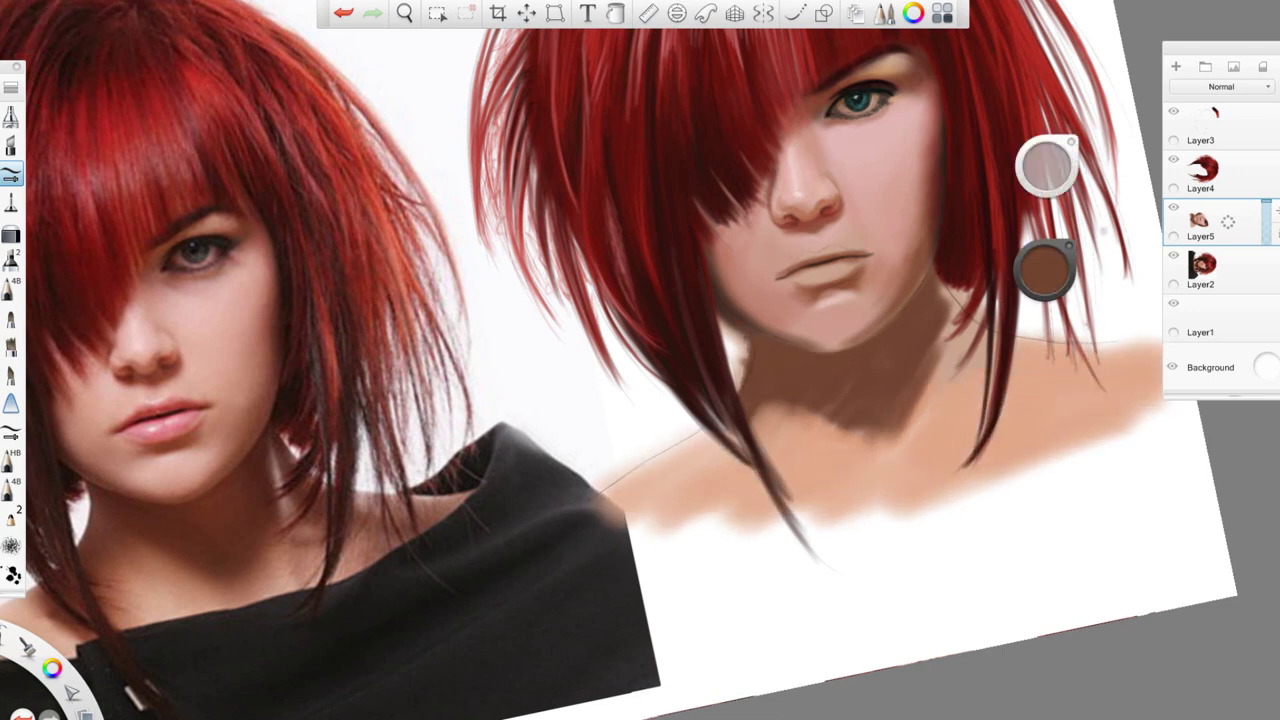
pyautogui.moveTo(720, 410); pyautogui.dragTo(785, 530)
pyautogui.moveTo(790, 405); pyautogui.dragTo(770, 485)
pyautogui.moveTo(745, 420)
pyautogui.mouseDown()
pyautogui.moveTo(795, 535)
pyautogui.moveTo(770, 530)
pyautogui.mouseUp()
# Fill out the shoulder nearest the reference photo and its lower edge in light orange-tan
pyautogui.keyDown('alt'); pyautogui.click(700, 470); pyautogui.keyUp('alt')
pyautogui.moveTo(662, 530); pyautogui.dragTo(730, 515)
pyautogui.keyDown('alt'); pyautogui.click(650, 450); pyautogui.keyUp('alt')
pyautogui.moveTo(590, 500); pyautogui.dragTo(695, 440)
pyautogui.moveTo(600, 545); pyautogui.dragTo(725, 500)
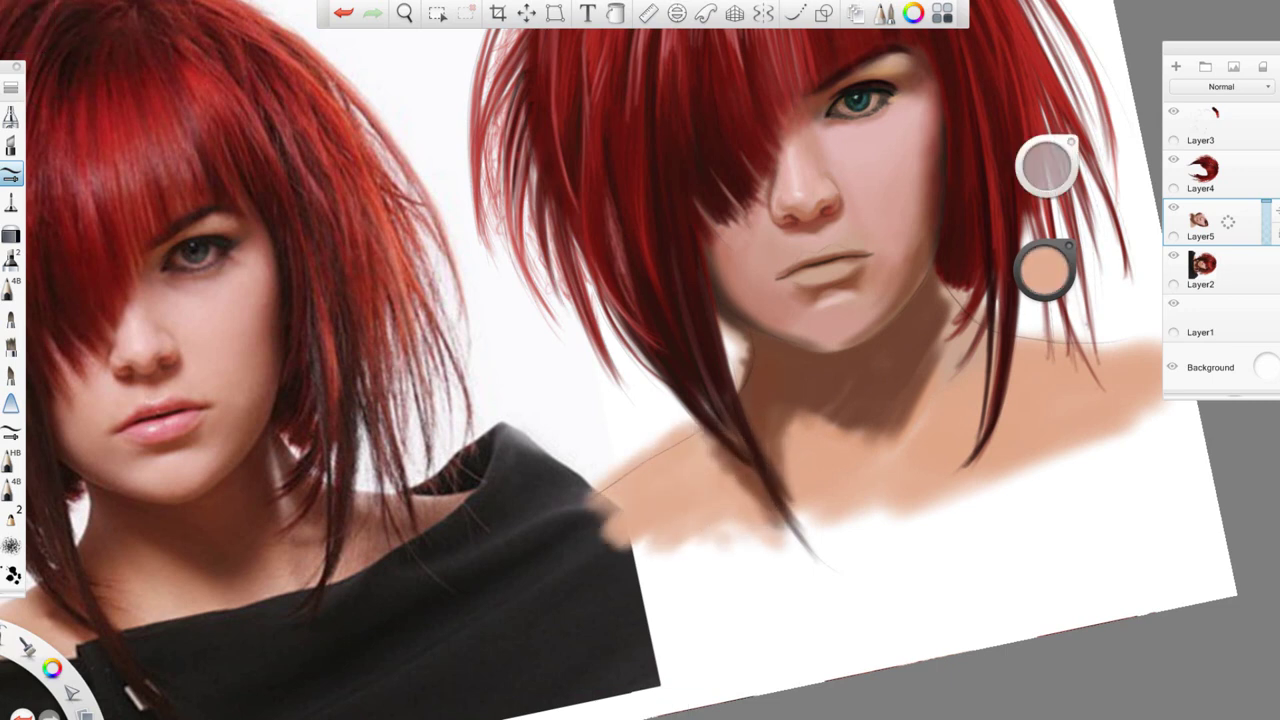
pyautogui.moveTo(640, 545); pyautogui.dragTo(750, 520)
# Blend the neck shadow's edge in brown and add hair shadows across the shoulder farther from the reference photo
pyautogui.keyDown('alt'); pyautogui.click(840, 420); pyautogui.keyUp('alt')
pyautogui.moveTo(820, 445); pyautogui.dragTo(920, 405)
pyautogui.moveTo(950, 330); pyautogui.dragTo(890, 455)
pyautogui.moveTo(955, 285)
pyautogui.mouseDown()
pyautogui.moveTo(925, 395)
pyautogui.moveTo(990, 390)
pyautogui.moveTo(1050, 360)
pyautogui.moveTo(1130, 362)
pyautogui.mouseUp()
pyautogui.keyDown('alt'); pyautogui.click(1040, 385); pyautogui.keyUp('alt')
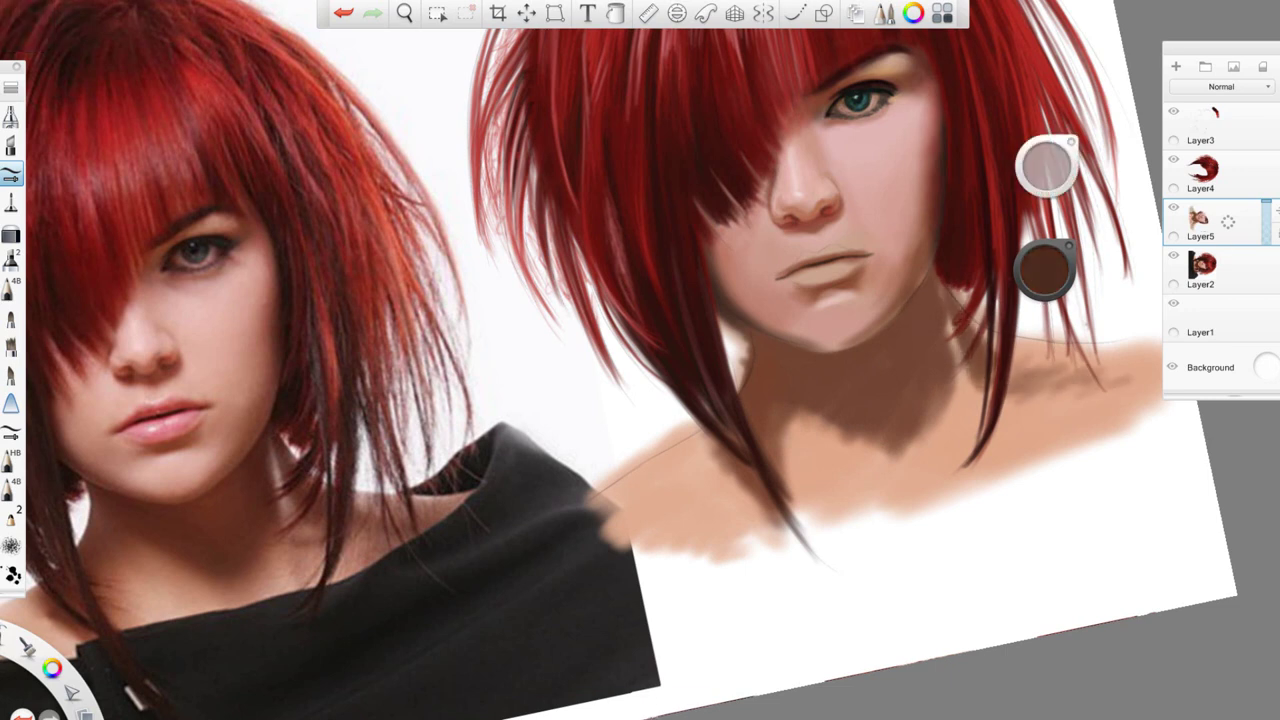
# Shade the lower cheek and jaw beside the long hair lock with reddish brown and muted pink-brown
pyautogui.moveTo(1046, 167); pyautogui.dragTo(1050, 167)
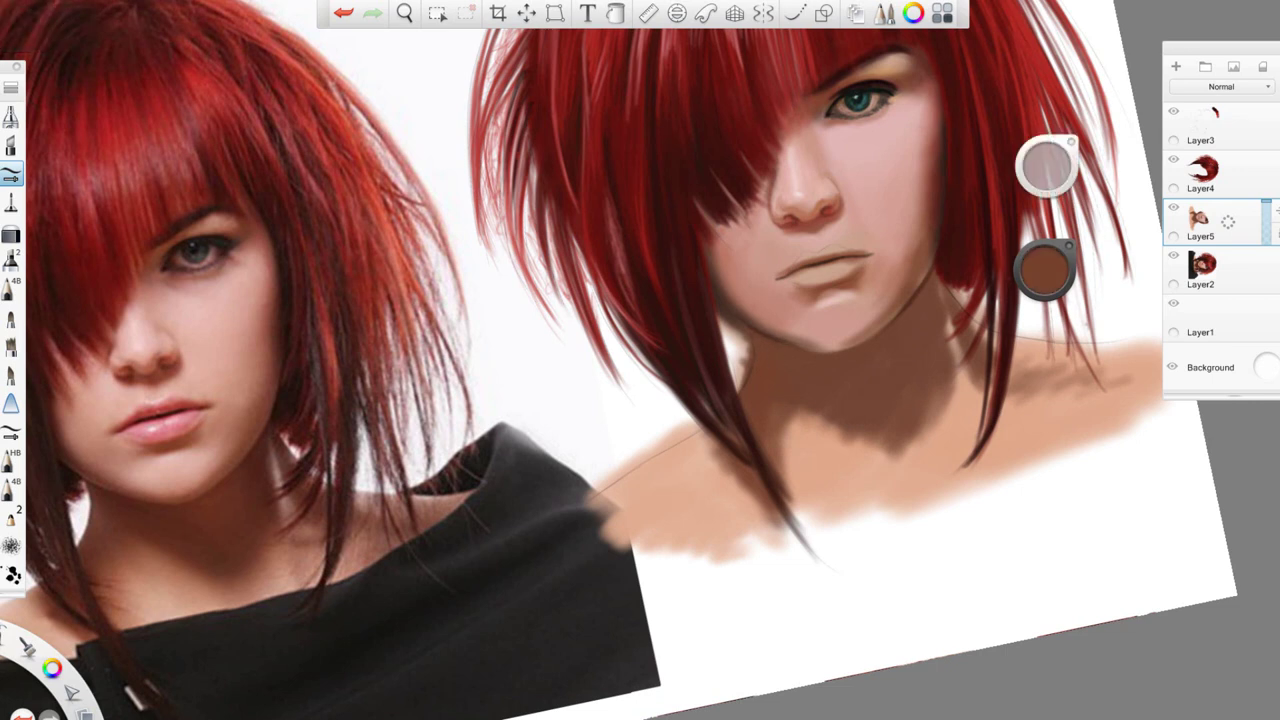
pyautogui.keyDown('alt'); pyautogui.click(840, 390); pyautogui.keyUp('alt')
pyautogui.keyDown('alt'); pyautogui.click(960, 330); pyautogui.keyUp('alt')
pyautogui.keyDown('alt'); pyautogui.click(756, 316); pyautogui.keyUp('alt')
pyautogui.keyDown('alt'); pyautogui.click(750, 315); pyautogui.keyUp('alt')
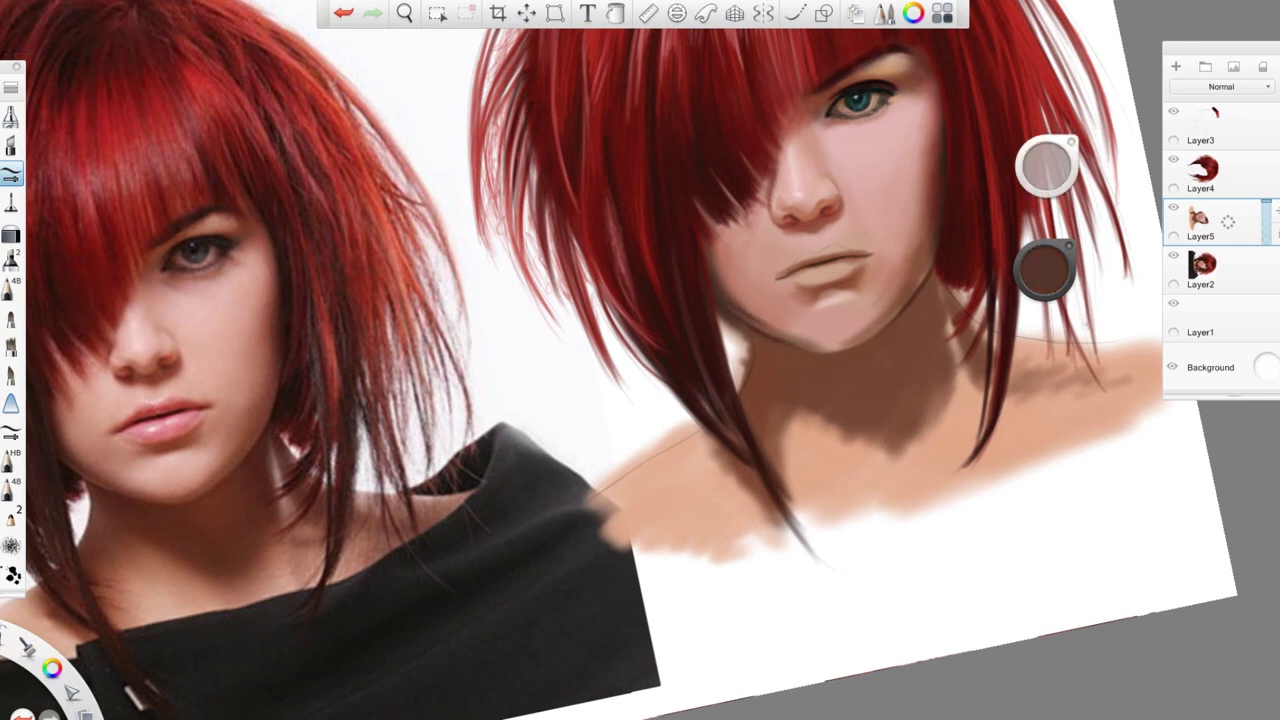
pyautogui.keyDown('alt'); pyautogui.click(740, 300); pyautogui.keyUp('alt')
pyautogui.moveTo(1046, 167); pyautogui.dragTo(1050, 167)
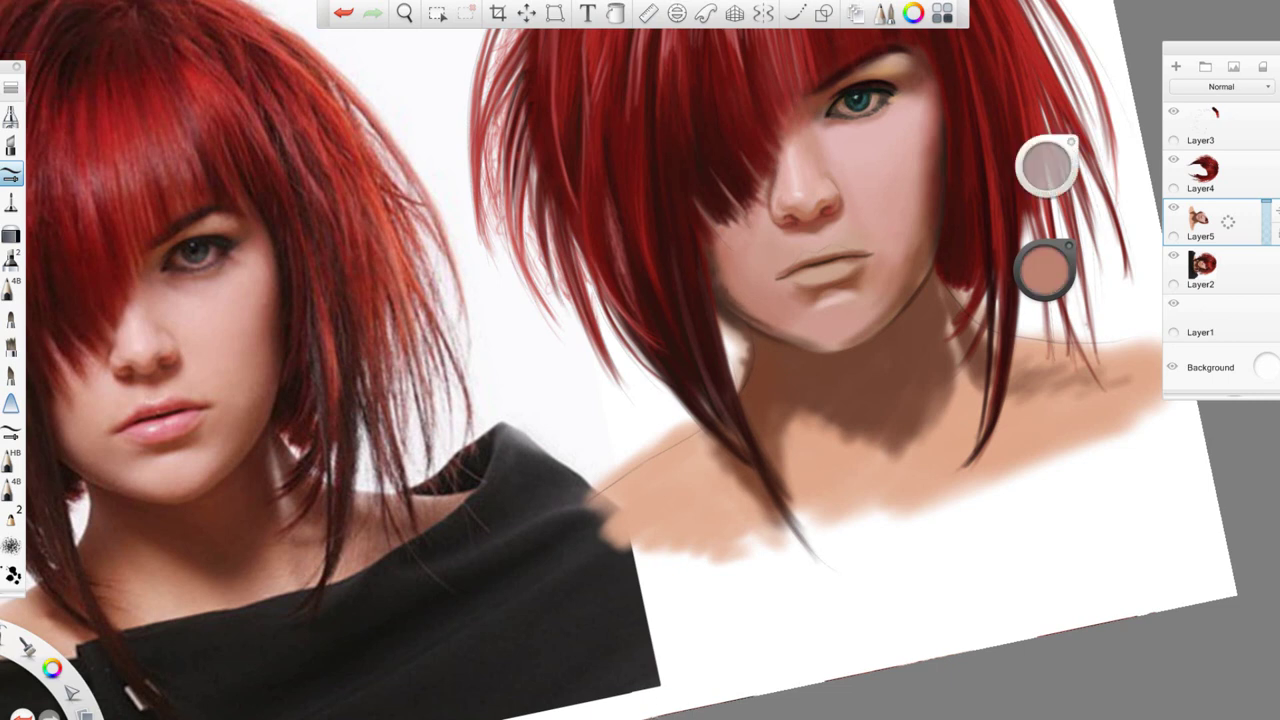
# Smooth and define the chin and jawline against the neck shadow in medium and dark brown
pyautogui.keyDown('alt'); pyautogui.click(750, 315); pyautogui.keyUp('alt')
pyautogui.keyDown('alt'); pyautogui.click(1053, 281); pyautogui.keyUp('alt')
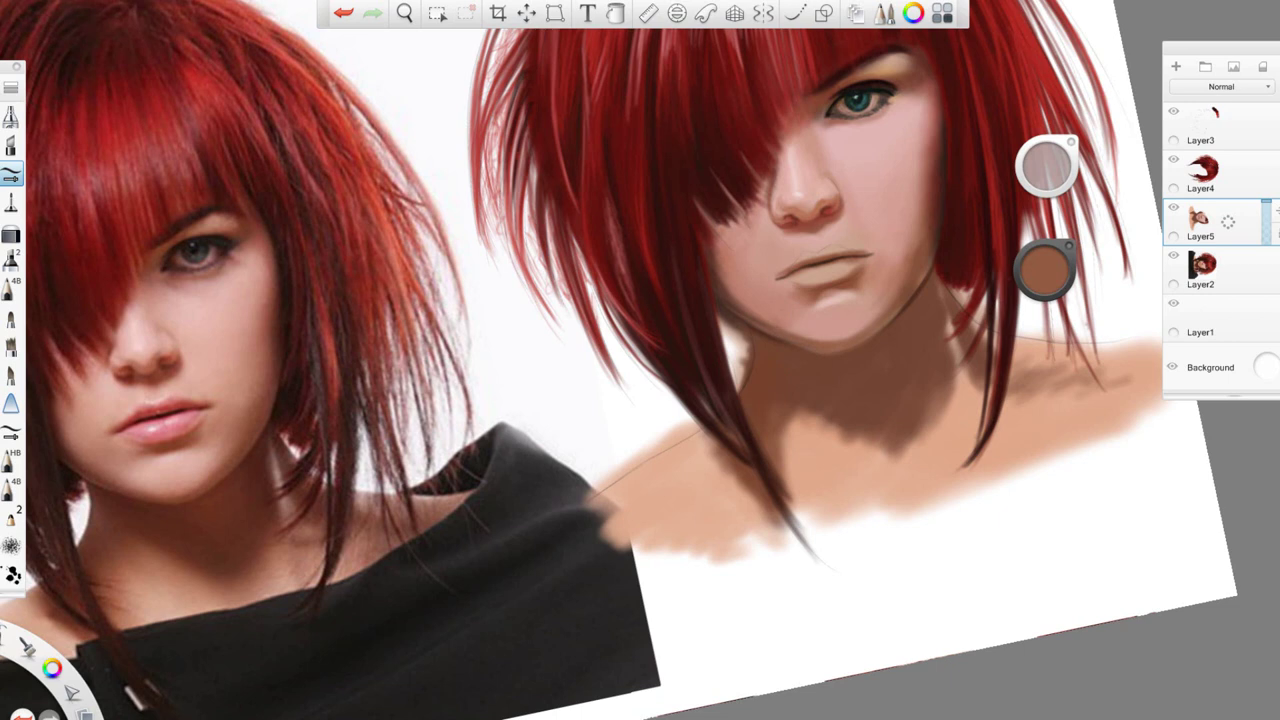
pyautogui.keyDown('alt'); pyautogui.click(905, 395); pyautogui.keyUp('alt')
pyautogui.moveTo(1046, 167); pyautogui.dragTo(1040, 167)
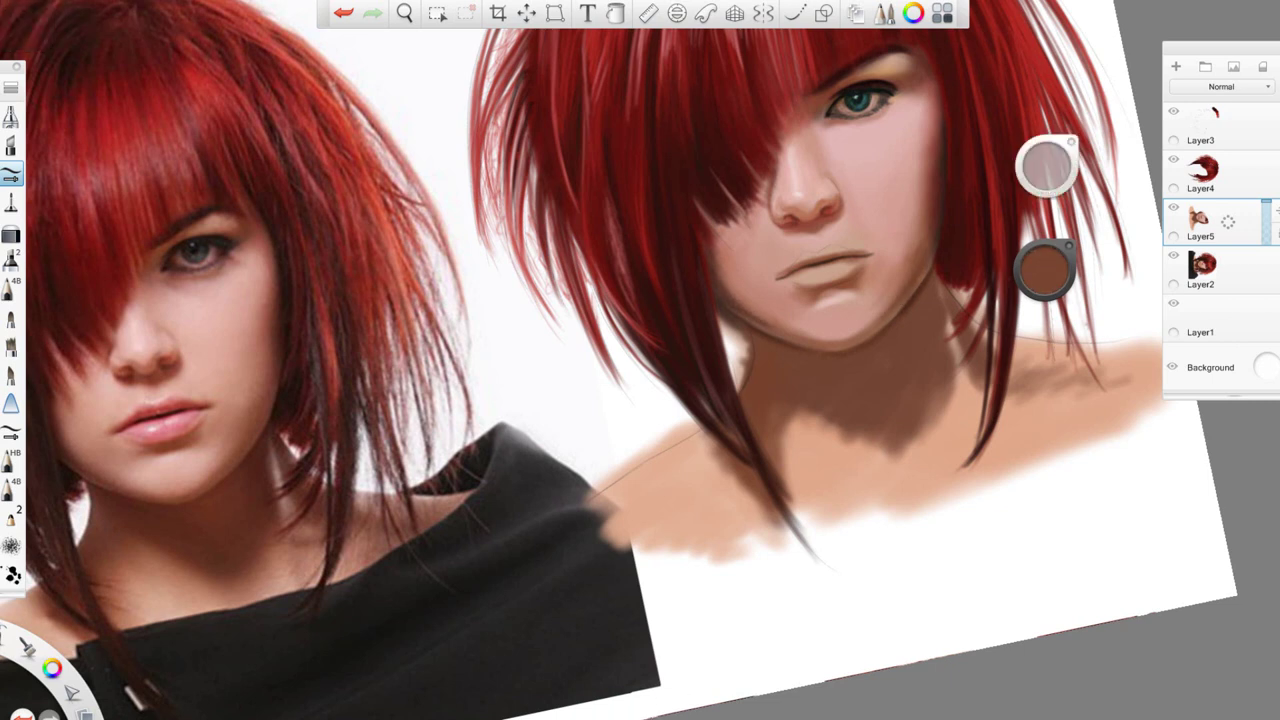
pyautogui.moveTo(1046, 167); pyautogui.dragTo(1025, 167)
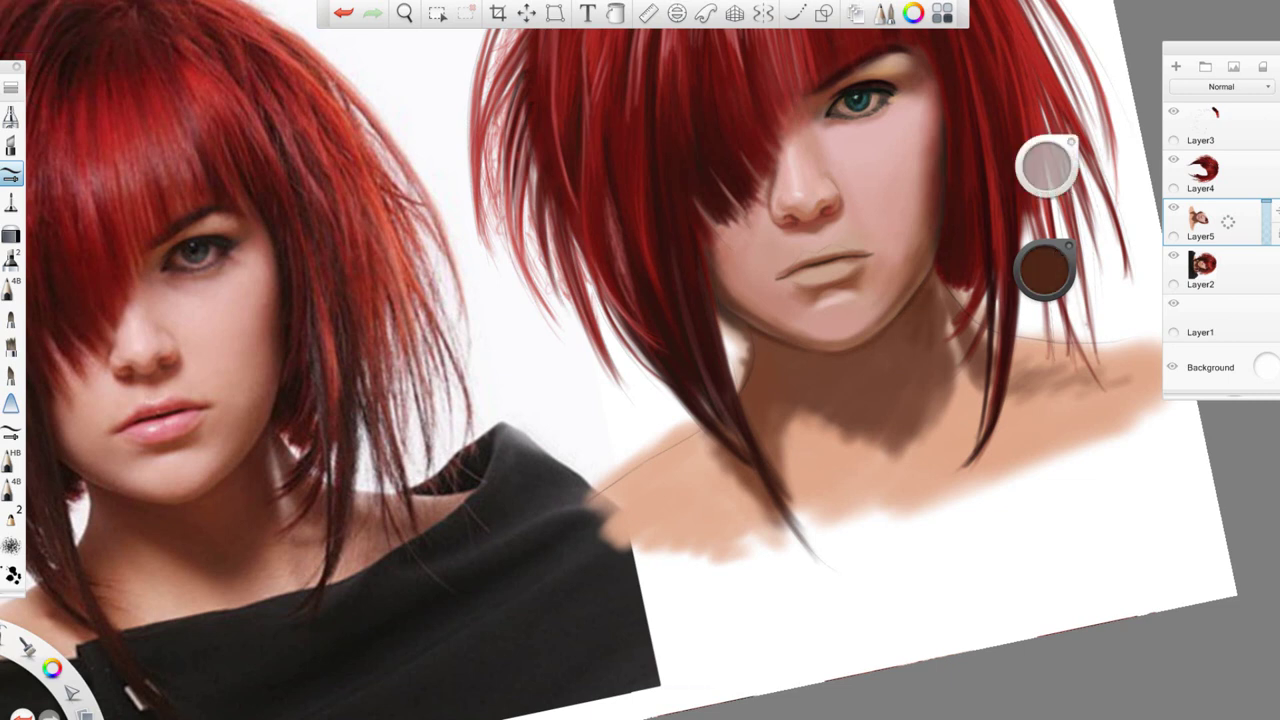
# Deepen the neck shadow beneath the chin in dark reddish brown and blend its edges with sampled brown and tan tones
pyautogui.moveTo(780, 352)
pyautogui.mouseDown()
pyautogui.moveTo(868, 436)
pyautogui.moveTo(900, 445)
pyautogui.mouseUp()
pyautogui.moveTo(912, 392); pyautogui.dragTo(882, 446)
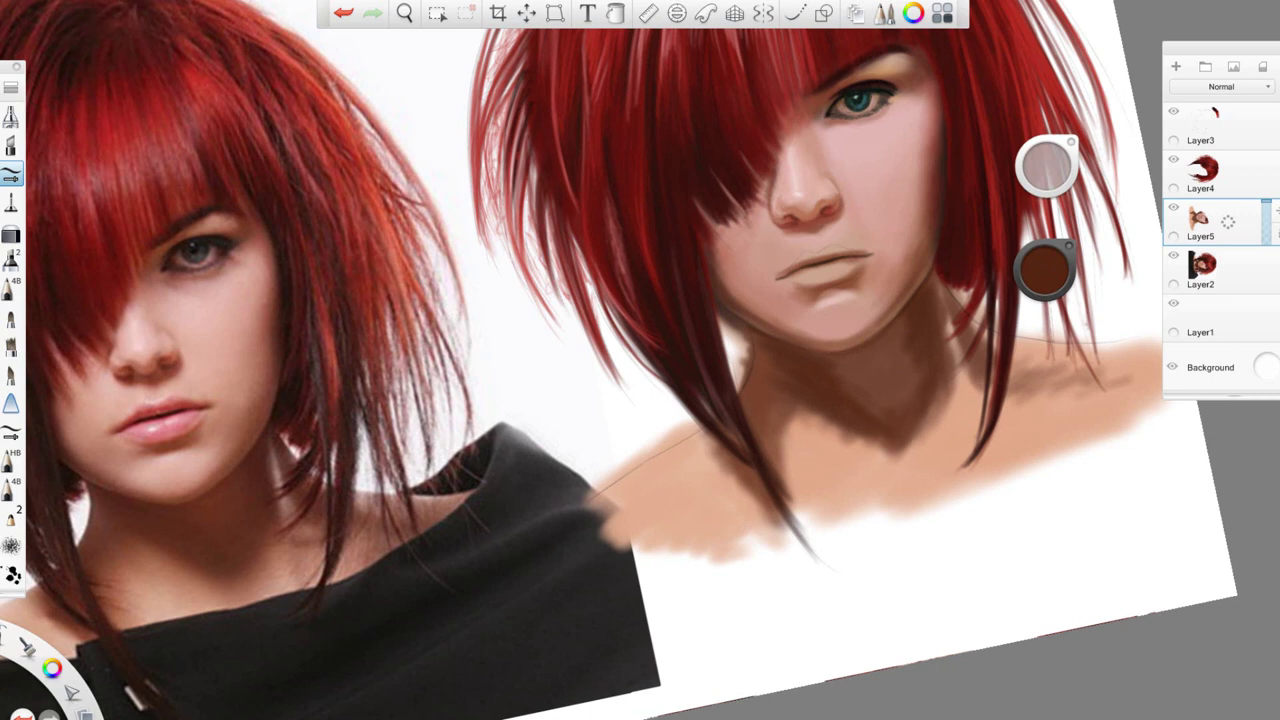
pyautogui.press('alt')
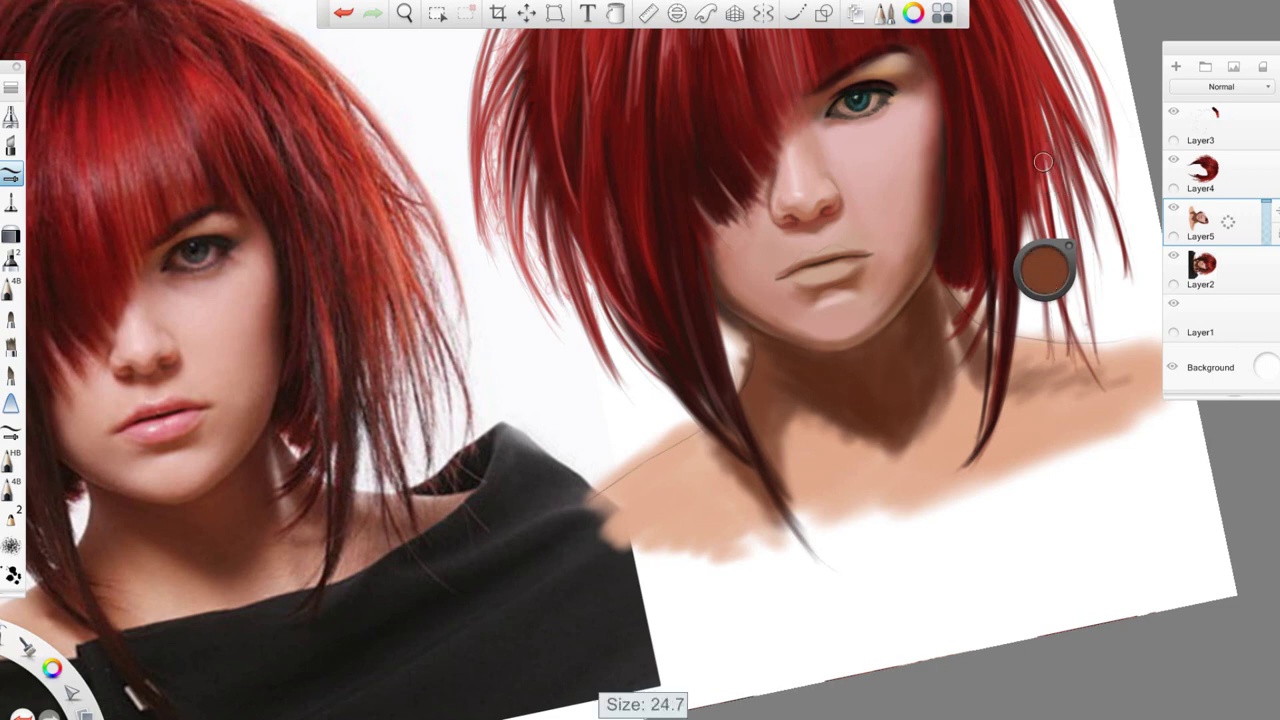
pyautogui.press('alt')
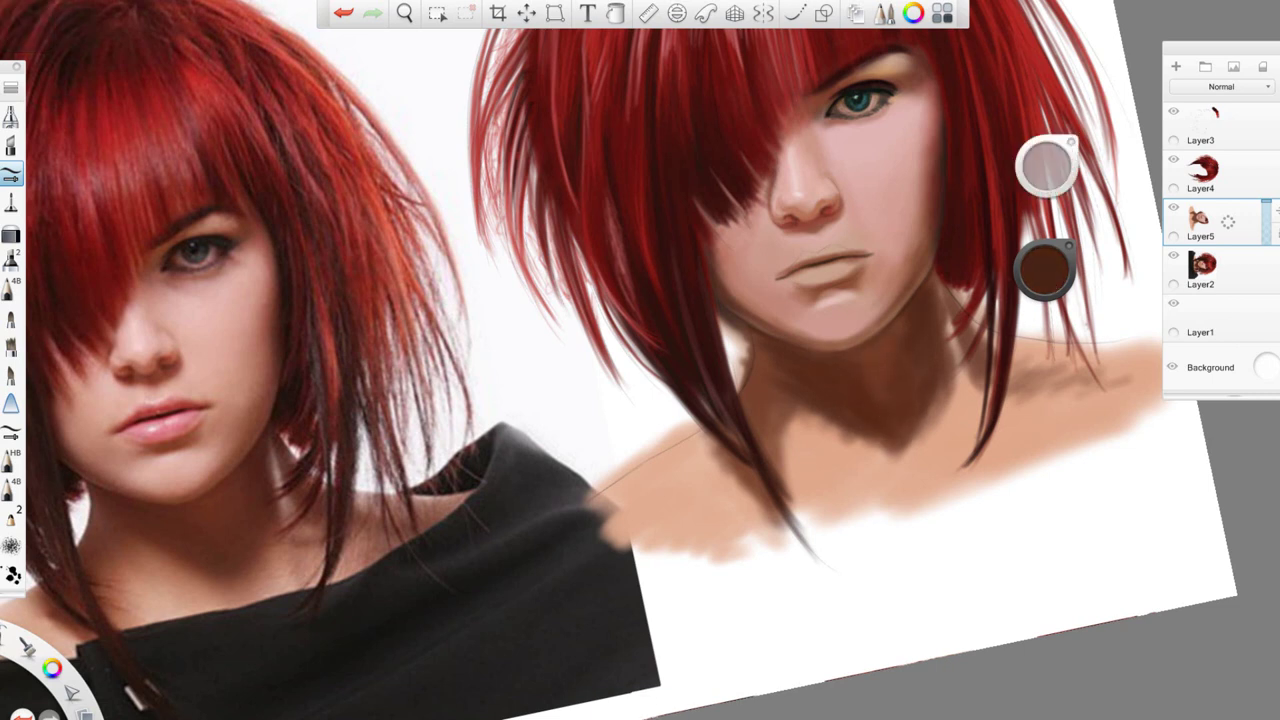
pyautogui.press('alt')
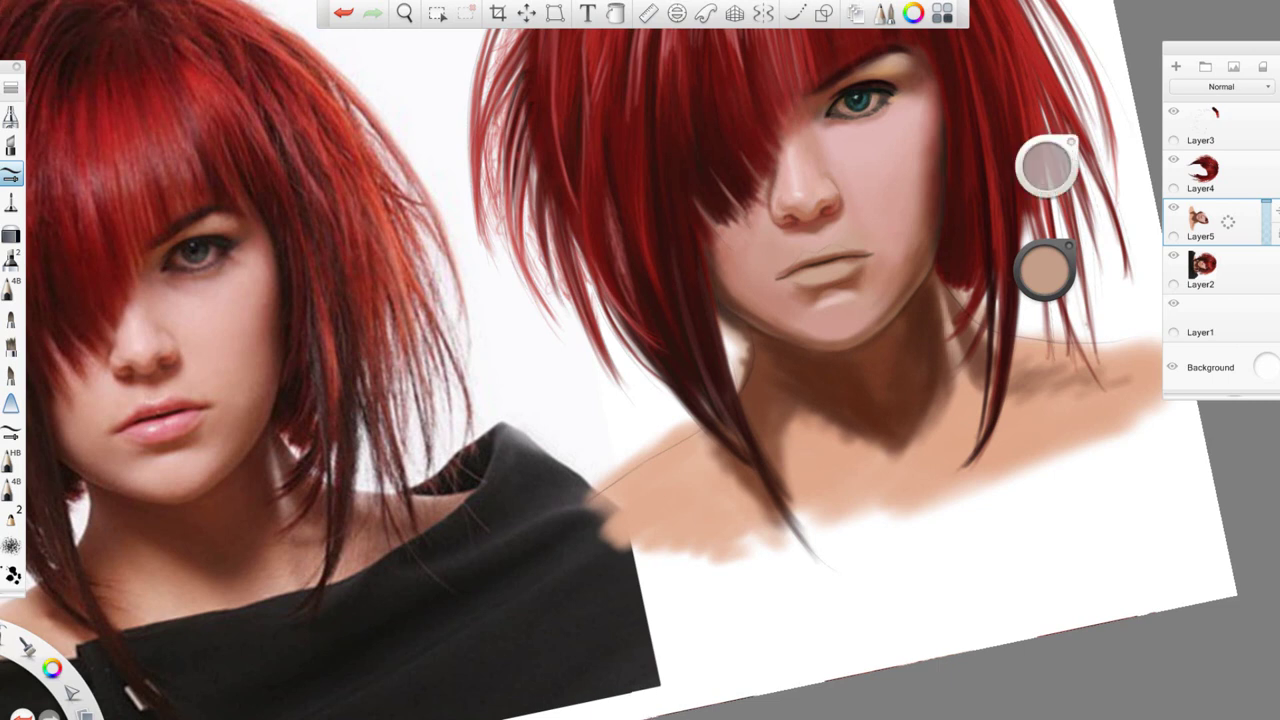
pyautogui.press('alt')
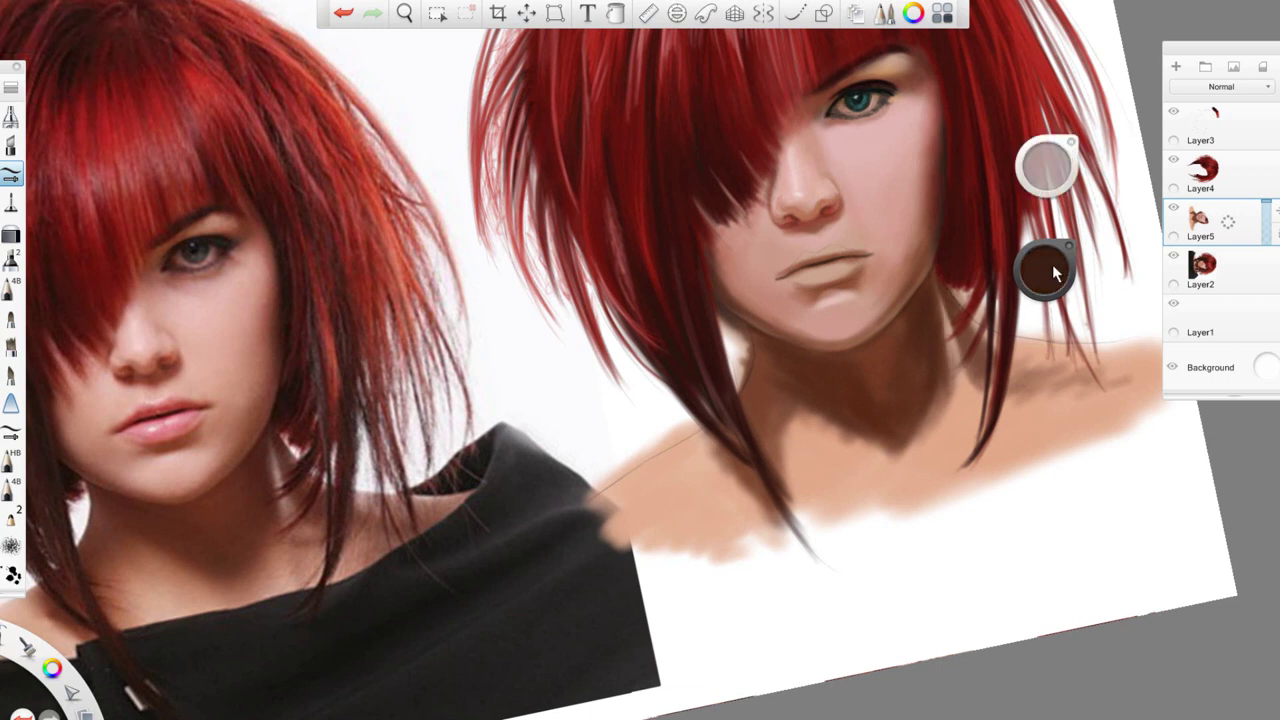
pyautogui.press('alt')
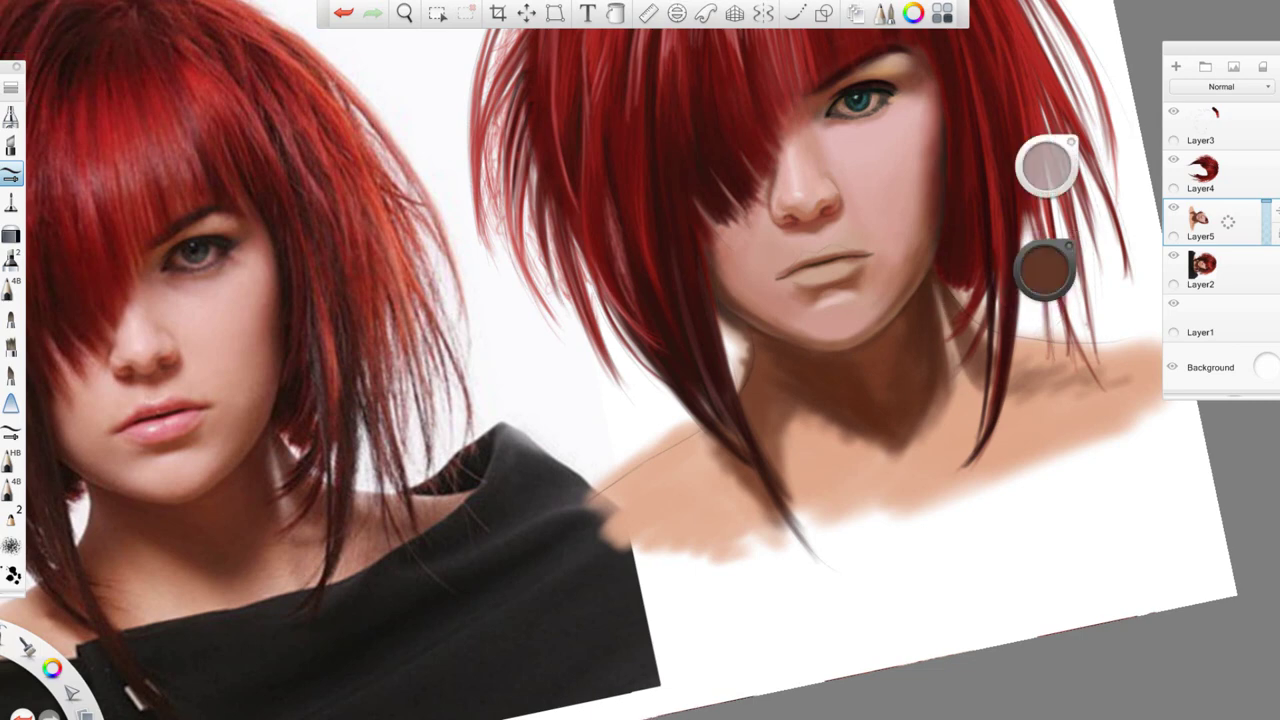
# Erase the stray paint beyond the neck outline beside the long hair lock and above the shoulder nearest the reference photo
pyautogui.press('e')
pyautogui.moveTo(690, 425); pyautogui.dragTo(595, 495)
pyautogui.moveTo(720, 310); pyautogui.dragTo(745, 380)
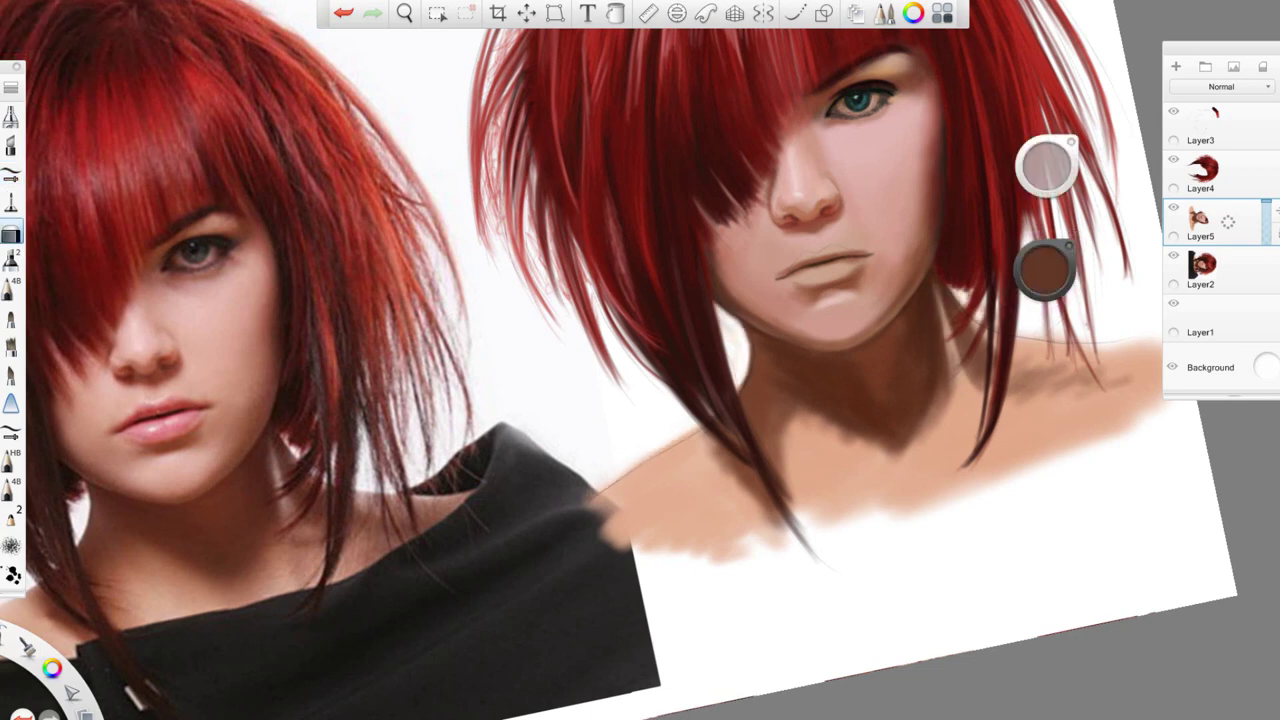
pyautogui.scroll(2, 548, 213)
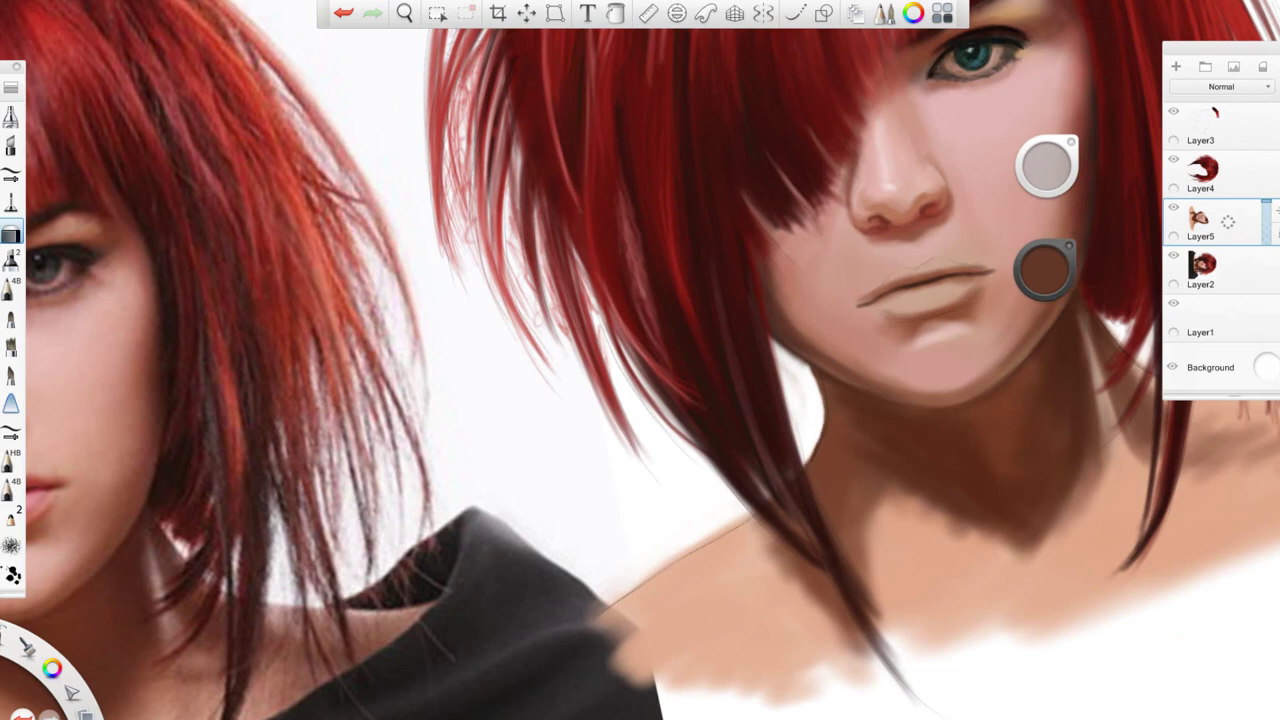
# Refine the face shading on the cheek, beside the nose and below the lower lip with sampled pink, peach and muted reddish brown
pyautogui.moveTo(900, 300); pyautogui.dragTo(380, 280)
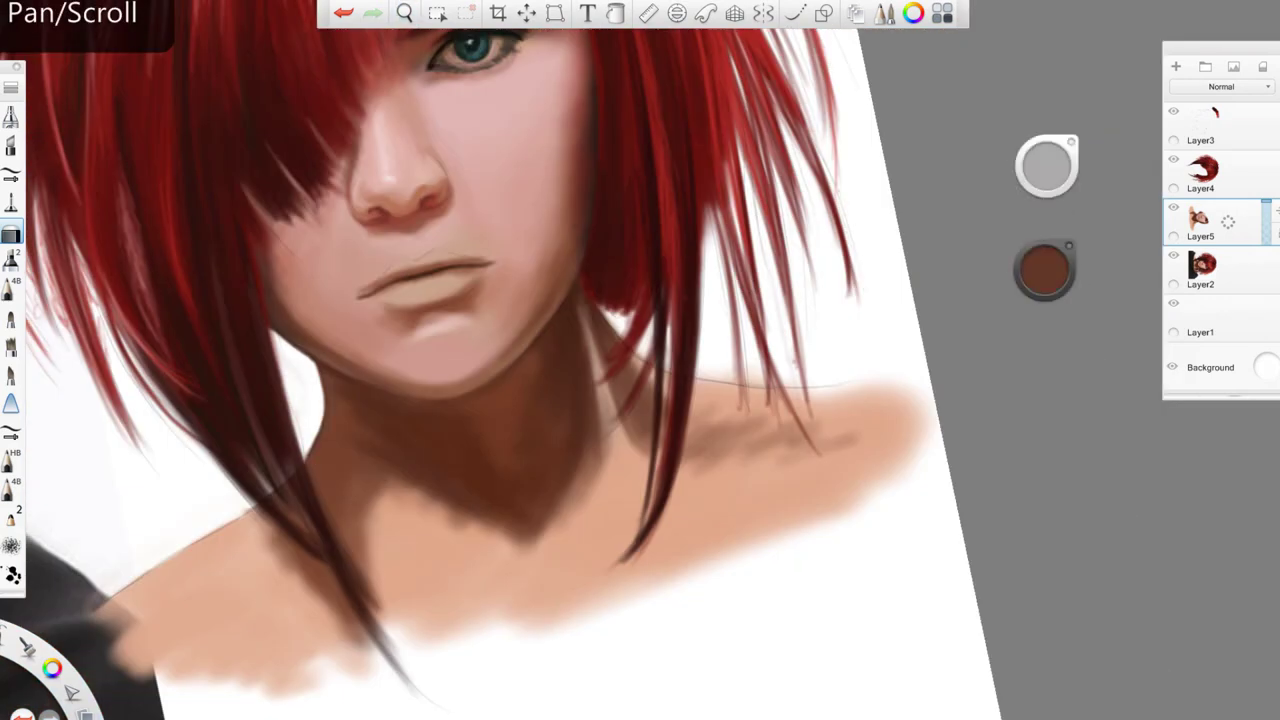
pyautogui.scroll(2, 580, 250)
pyautogui.press('e')
pyautogui.keyDown('alt'); pyautogui.click(580, 189); pyautogui.keyUp('alt')
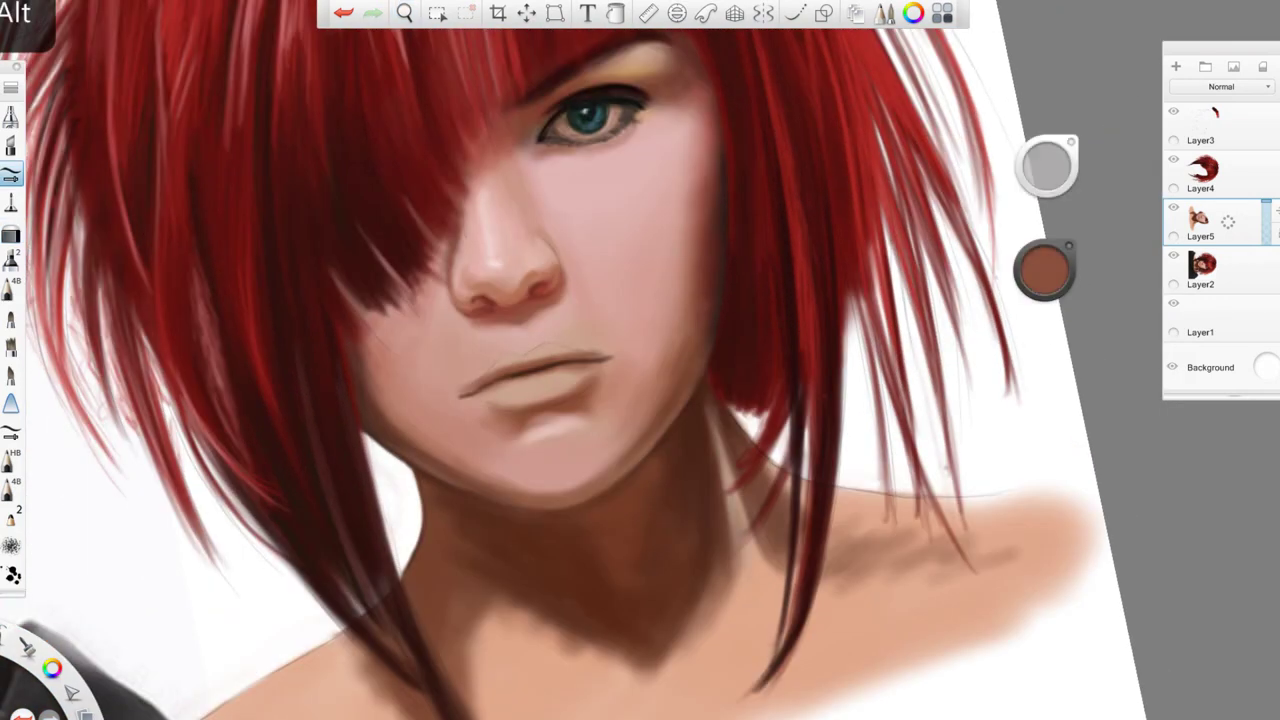
pyautogui.scroll(-3, 686, 381)
pyautogui.scroll(-3, 686, 381)
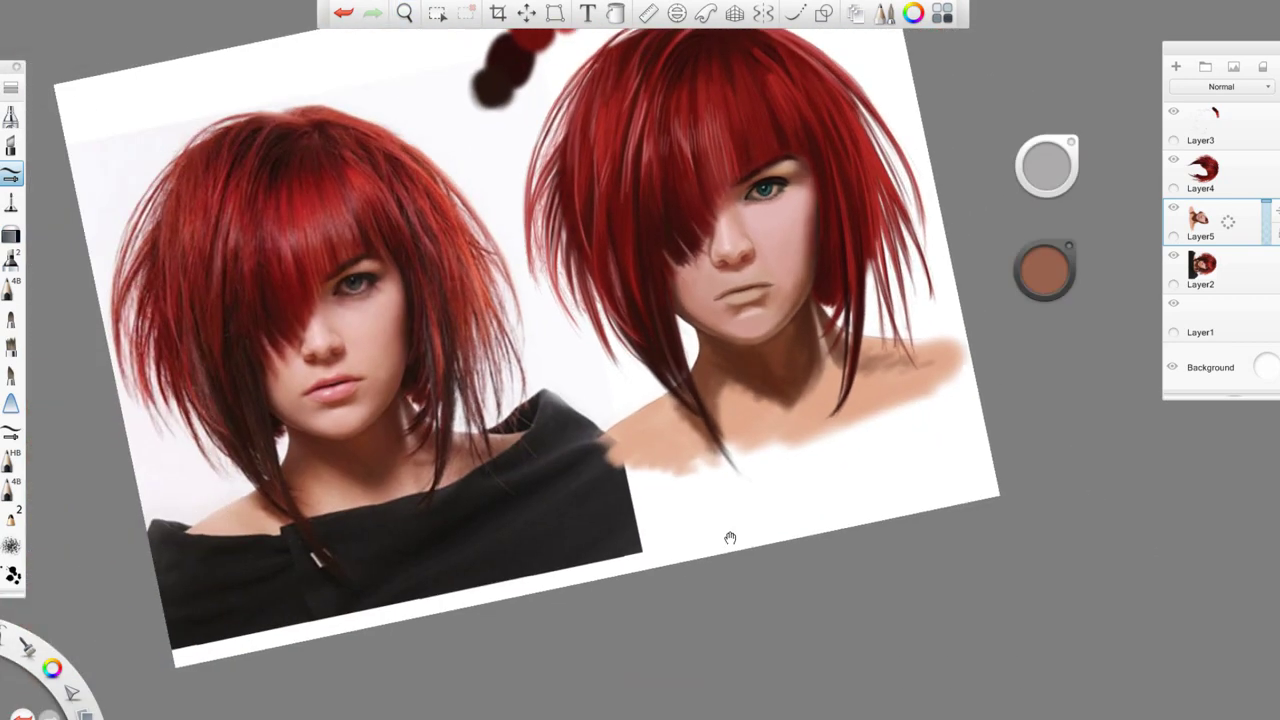
pyautogui.press('space')
pyautogui.moveTo(839, 417); pyautogui.dragTo(794, 437)
pyautogui.scroll(2, 847, 307)
pyautogui.scroll(1, 847, 307)
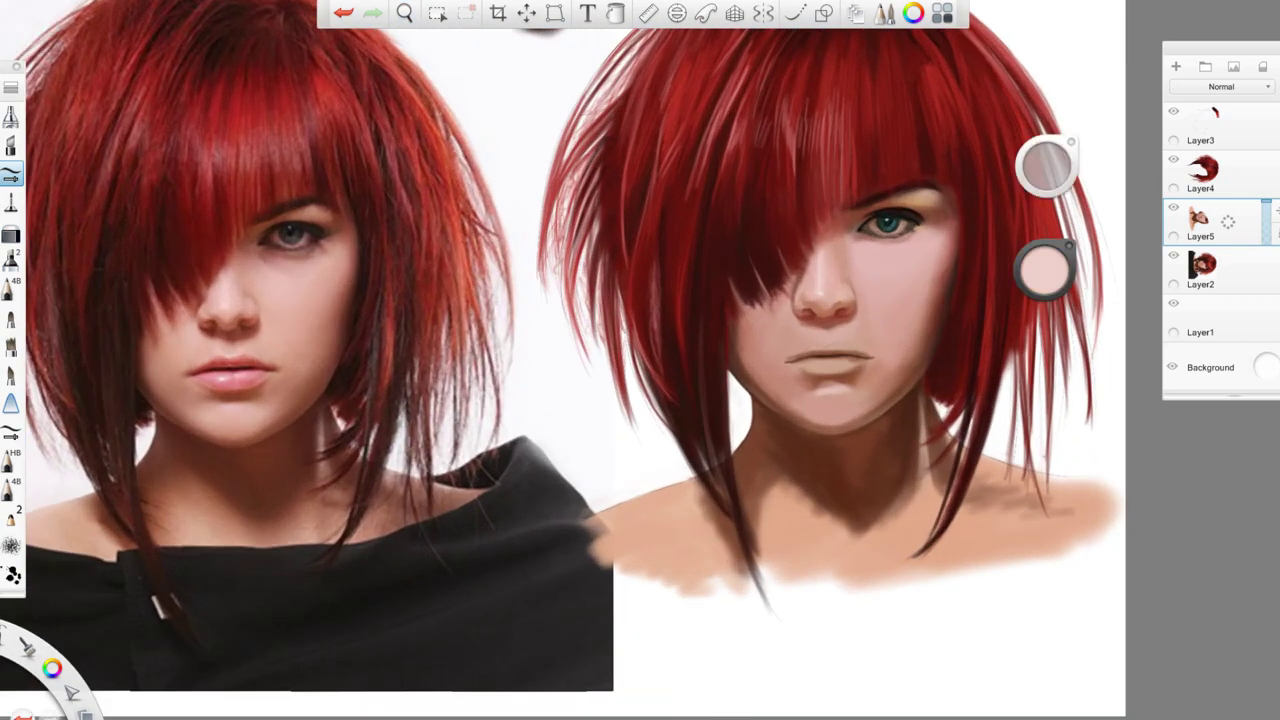
pyautogui.keyDown('alt'); pyautogui.click(923, 274); pyautogui.keyUp('alt')
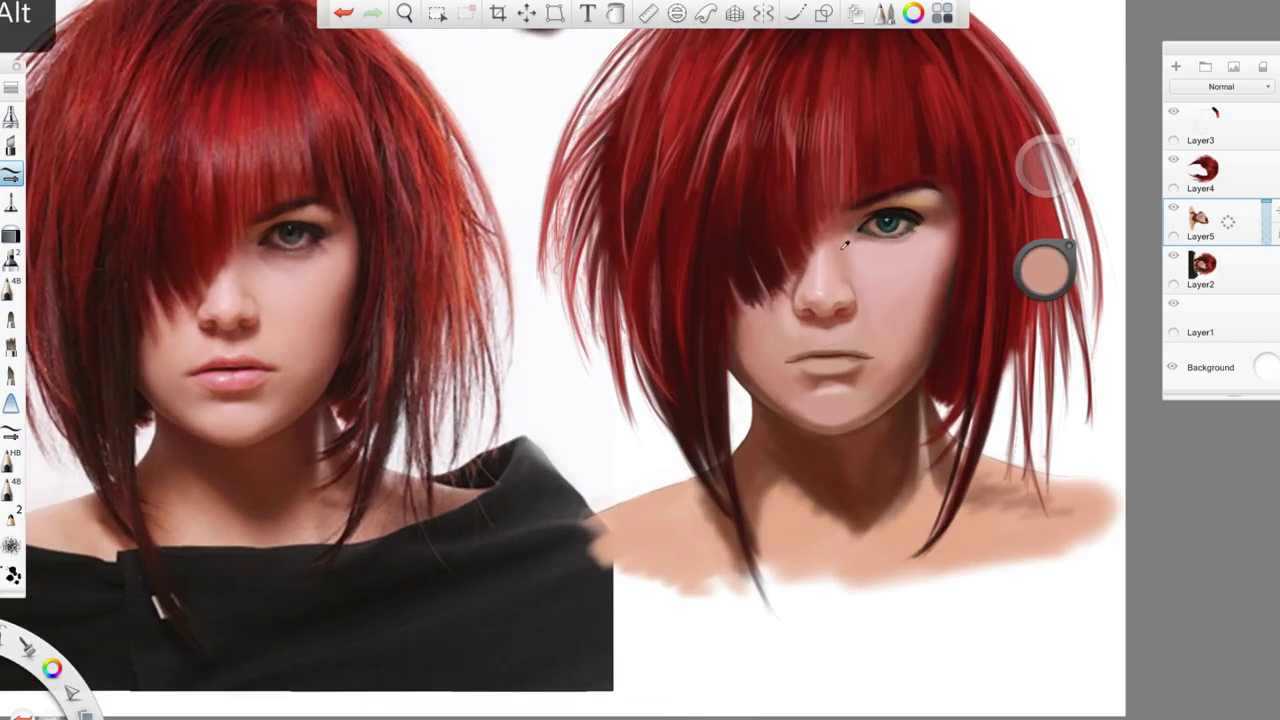
pyautogui.keyDown('alt'); pyautogui.click(900, 300); pyautogui.keyUp('alt')
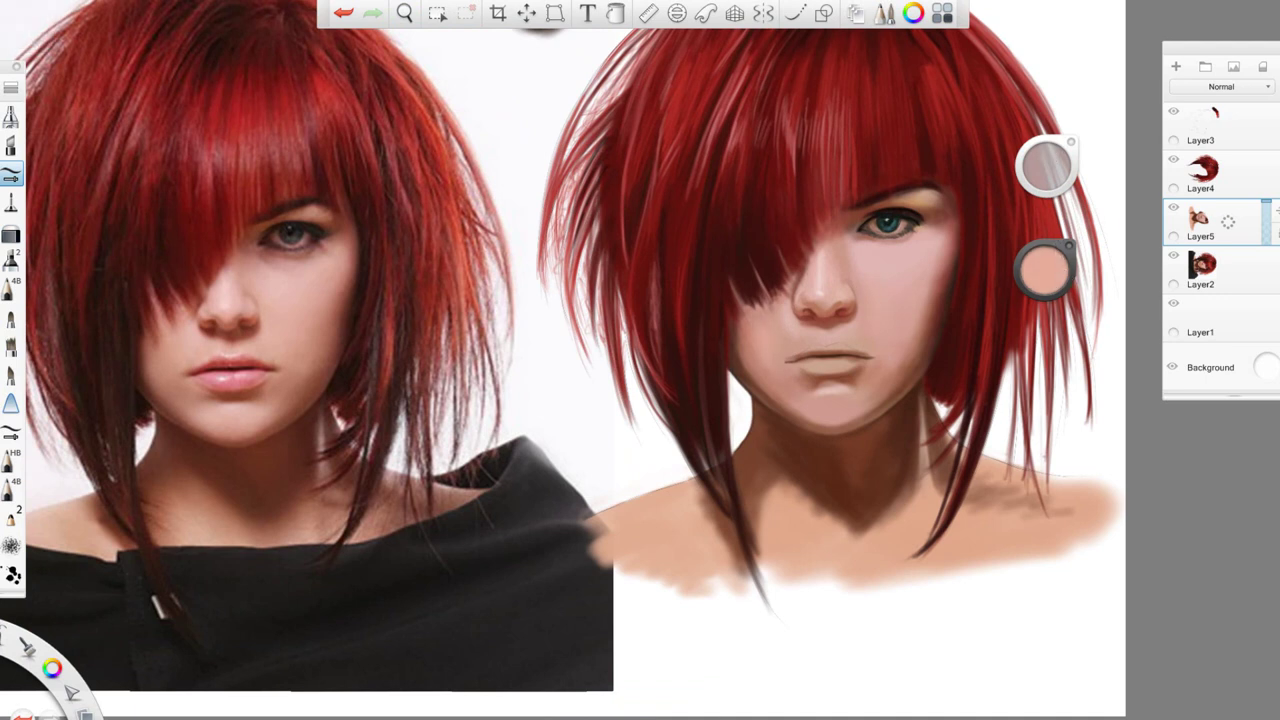
pyautogui.keyDown('alt'); pyautogui.click(847, 238); pyautogui.keyUp('alt')
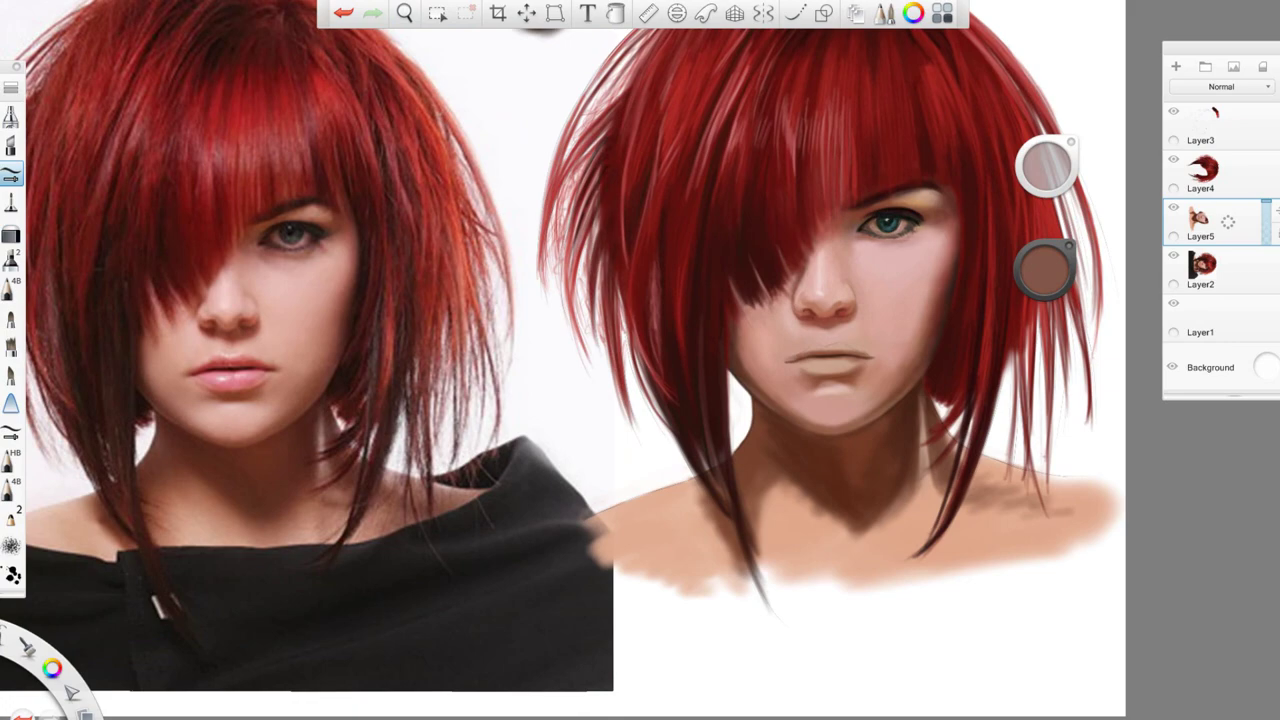
pyautogui.moveTo(829, 371); pyautogui.dragTo(815, 400)
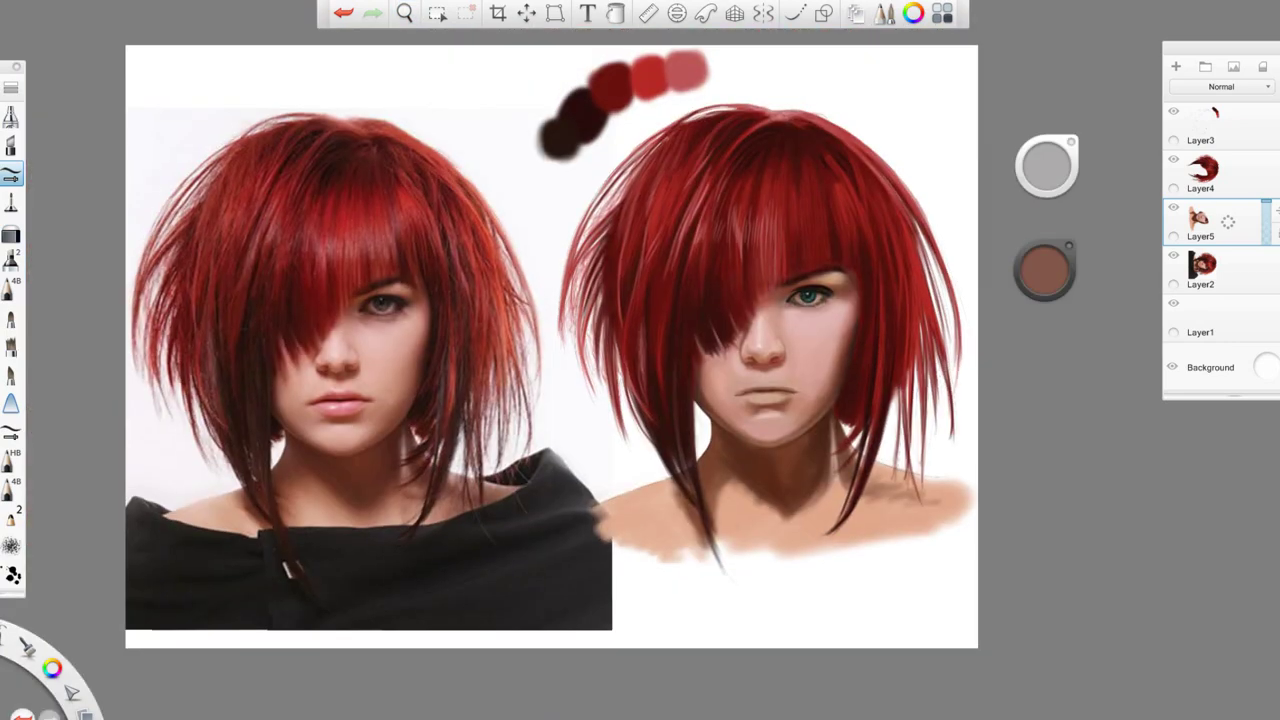